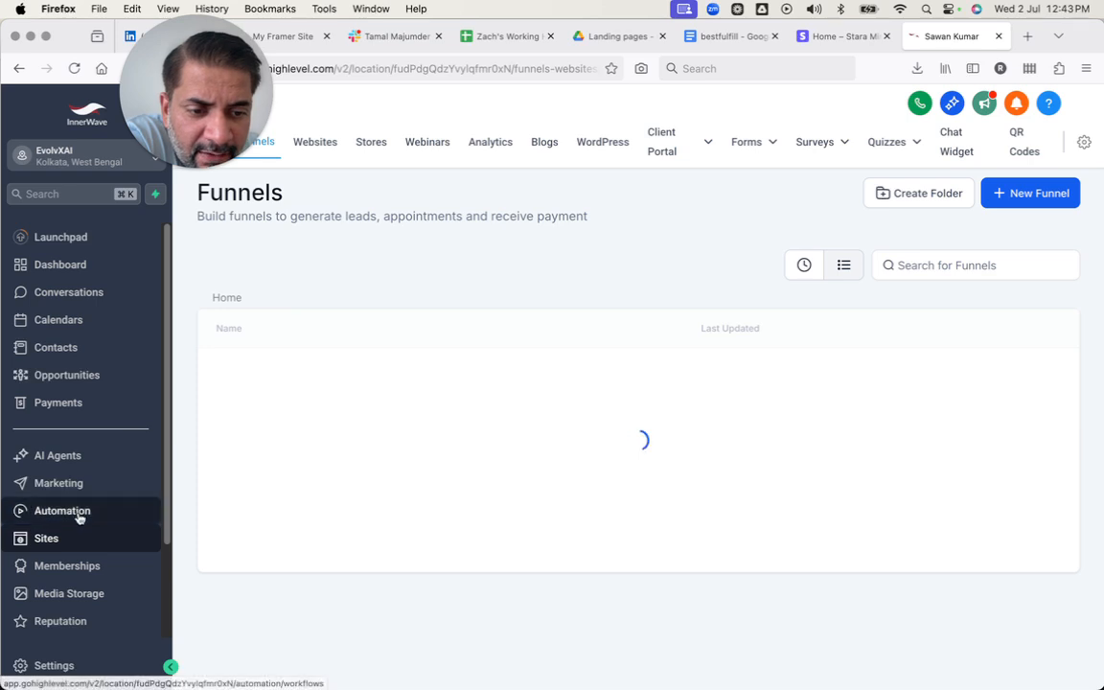
# View the steps of the funnel inside the $97 Funnel folder and return to the main funnel list.
pyautogui.click(387, 6)
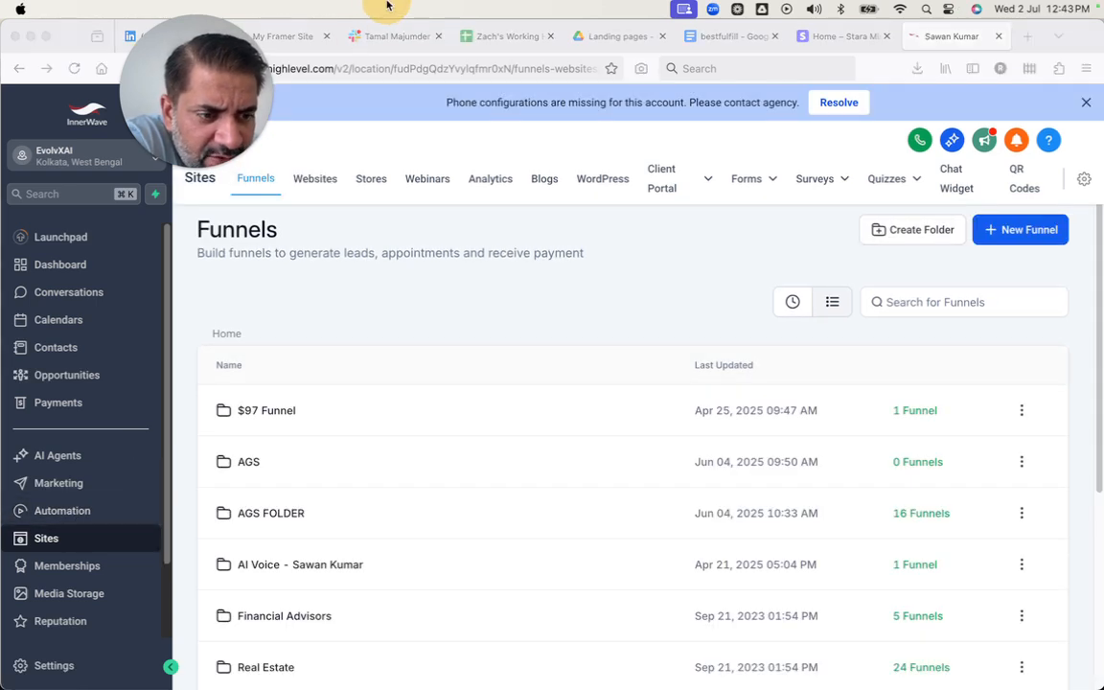
pyautogui.click(267, 413)
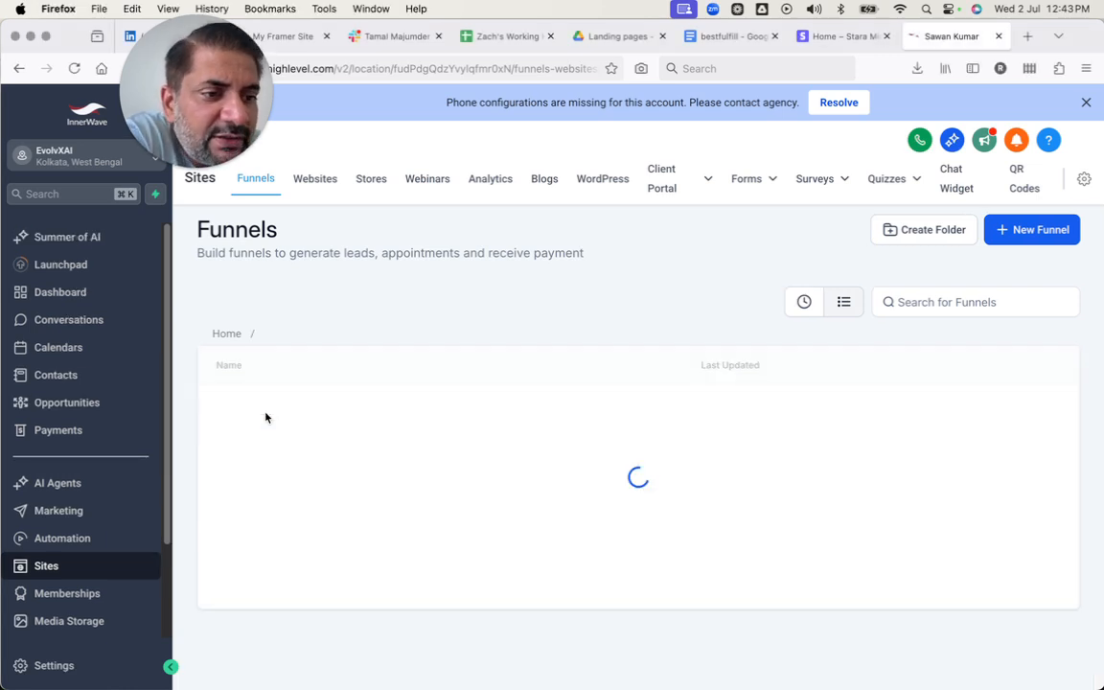
pyautogui.click(266, 413)
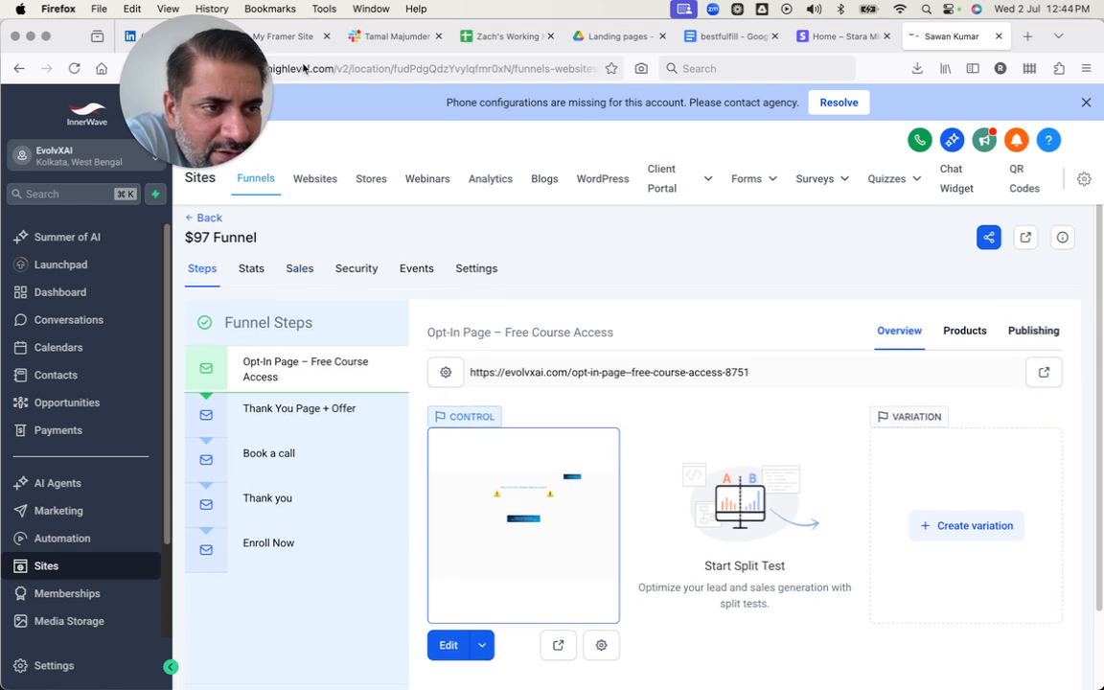
pyautogui.click(202, 220)
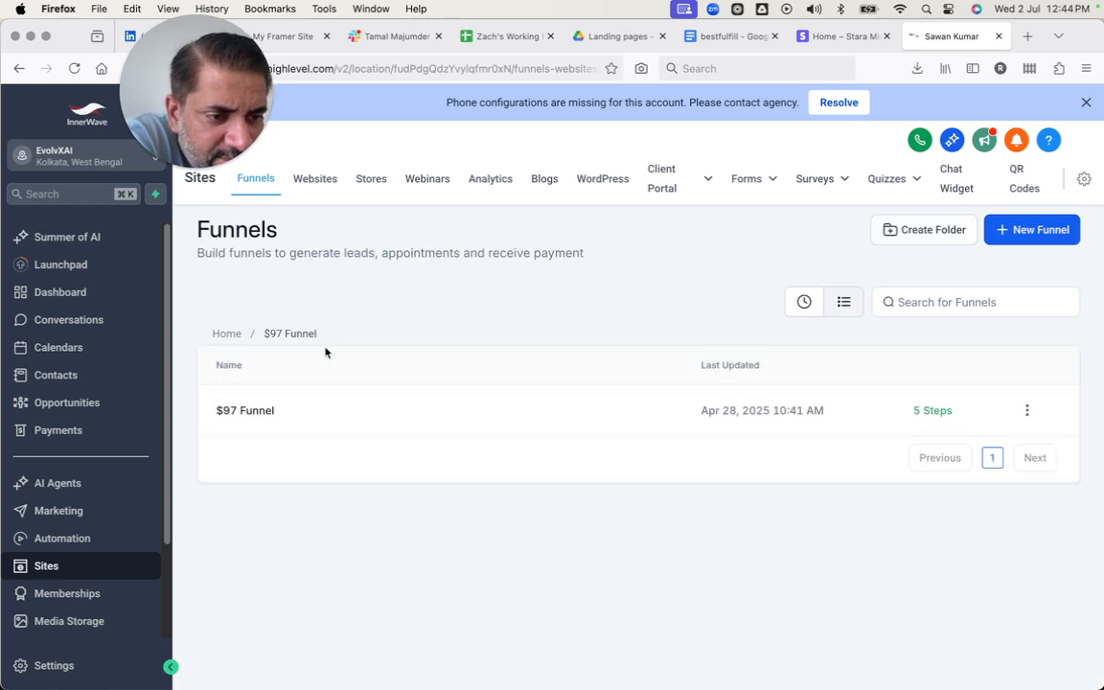
pyautogui.click(234, 334)
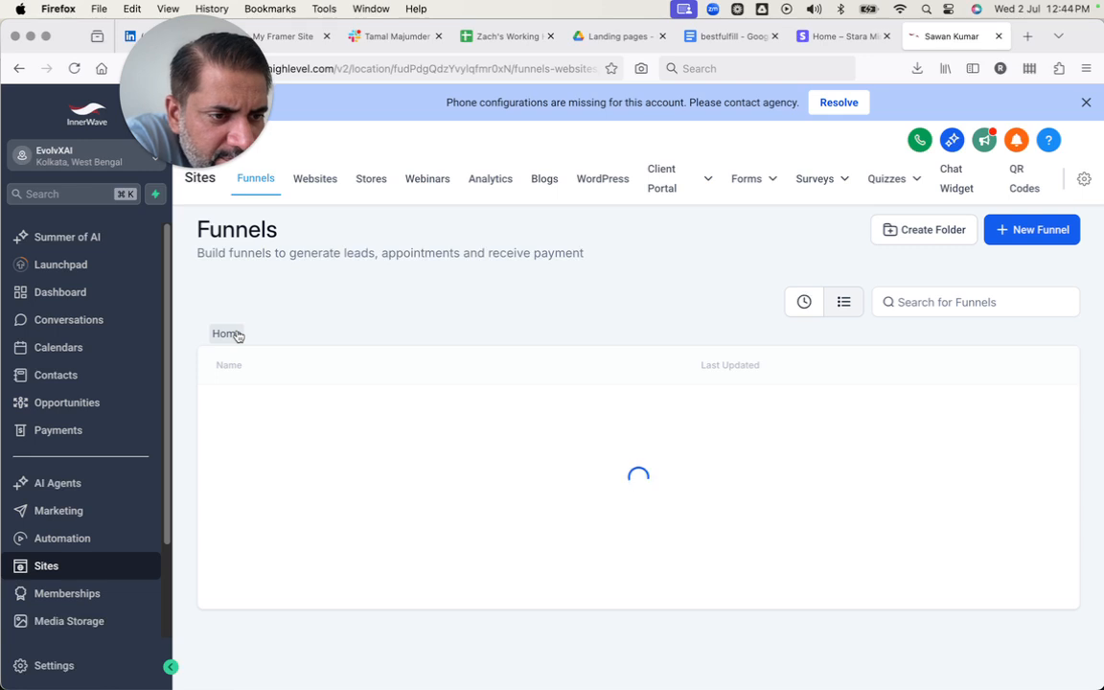
# Open the $9 Learn Canva funnel from page 2 of the funnel list.
pyautogui.scroll(-5, 347, 489)
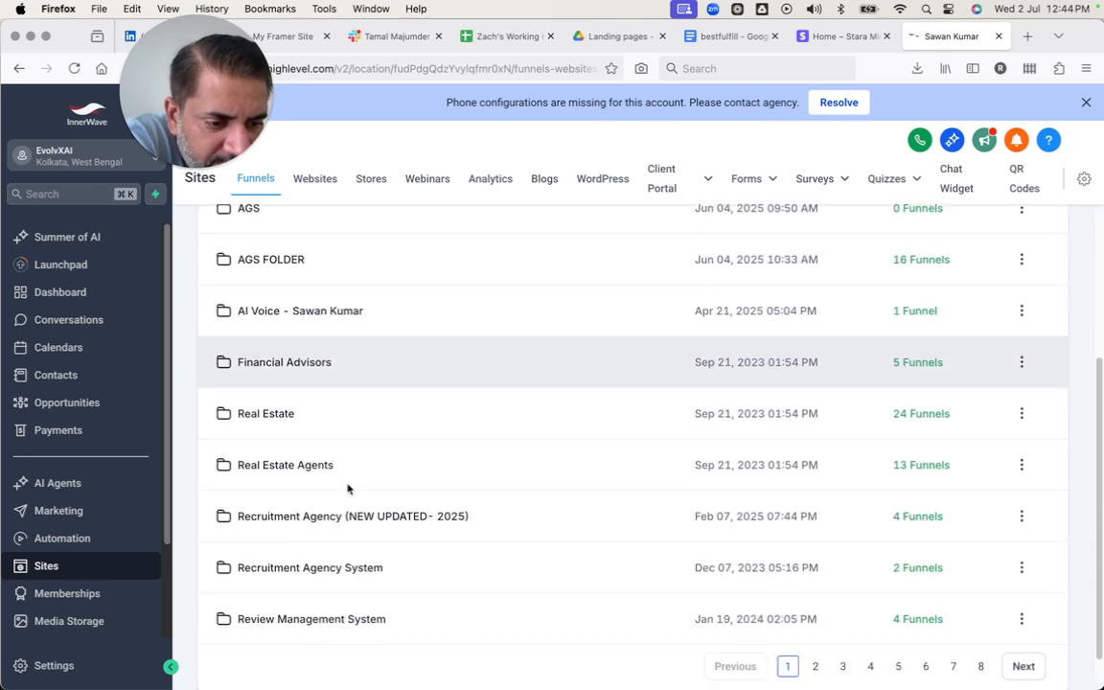
pyautogui.click(815, 620)
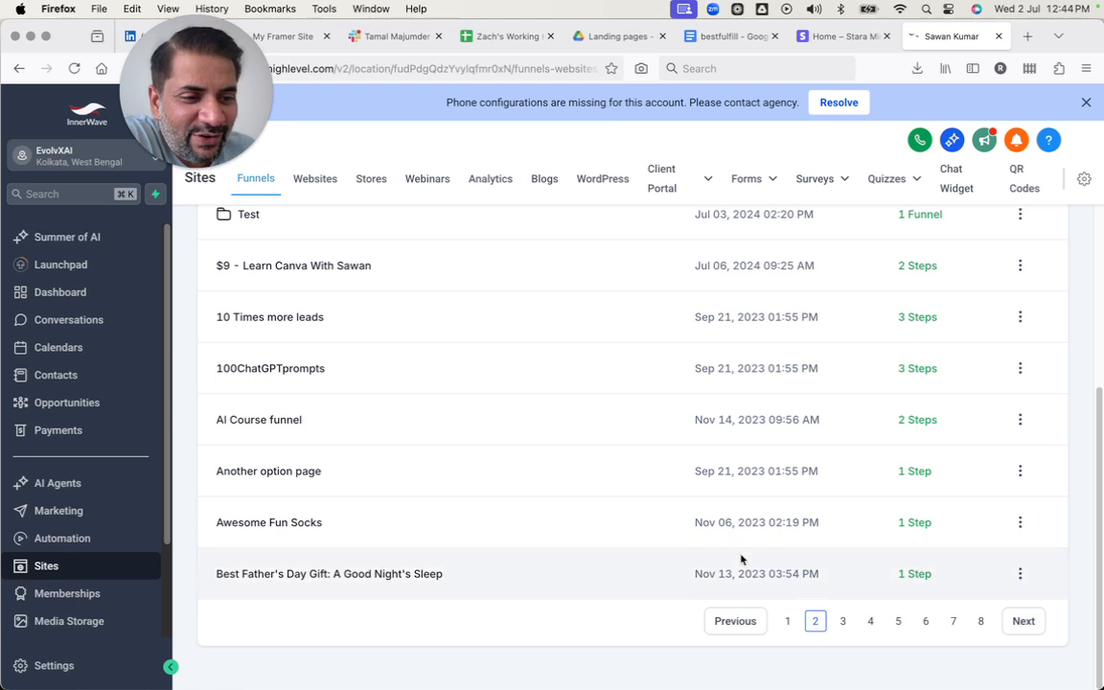
pyautogui.scroll(3, 741, 555)
pyautogui.scroll(3, 740, 555)
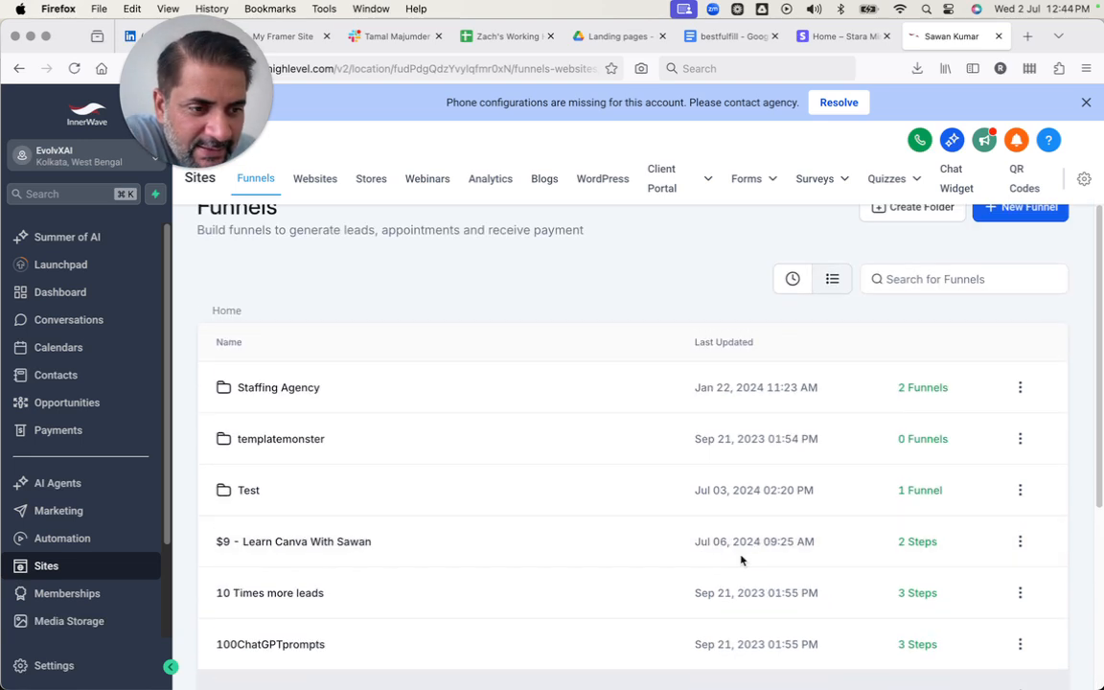
pyautogui.click(314, 529)
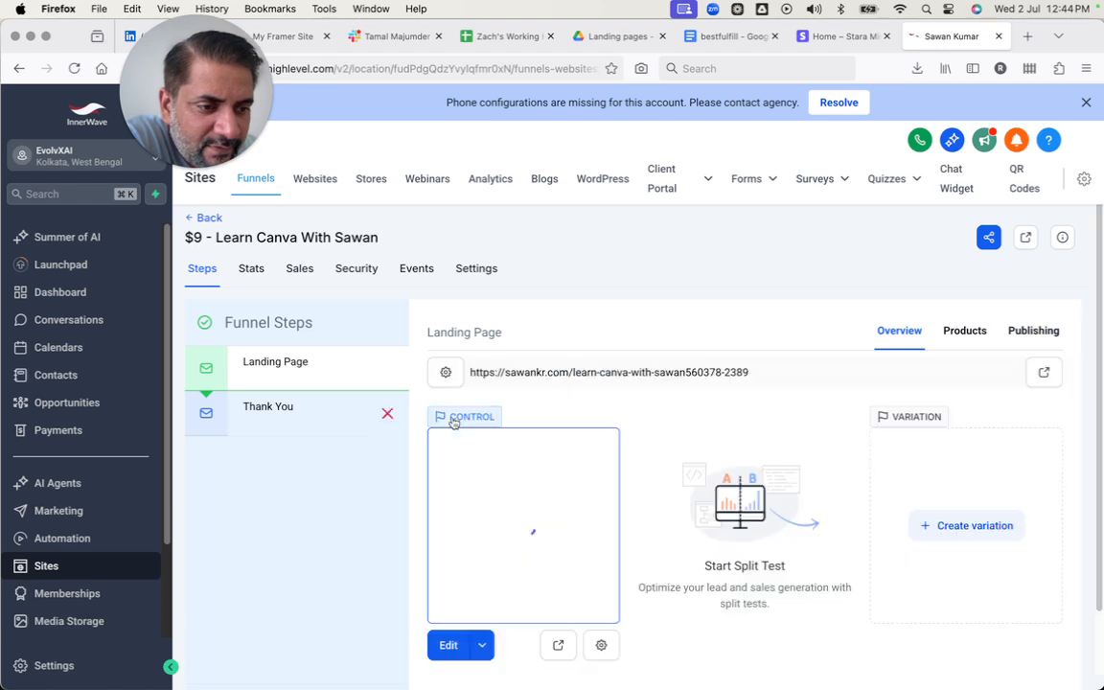
# Try to view the live landing page through its preview and through its copied step URL, and return to the funnel.
pyautogui.click(557, 645)
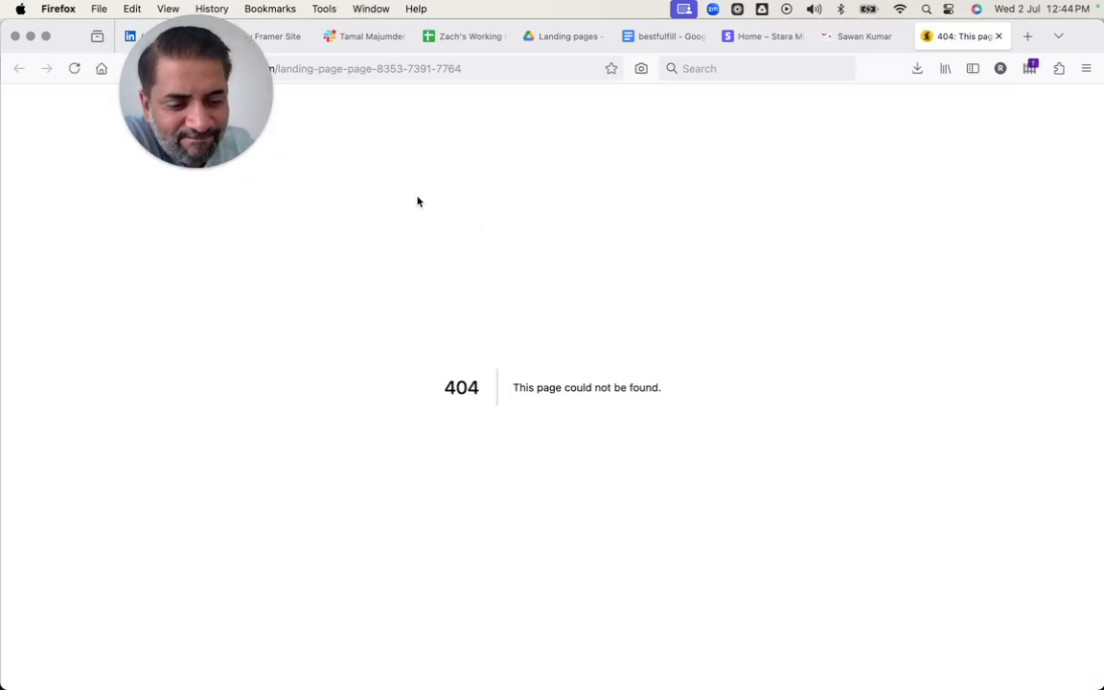
pyautogui.hotkey('ctrl', 'shift', 'Tab')
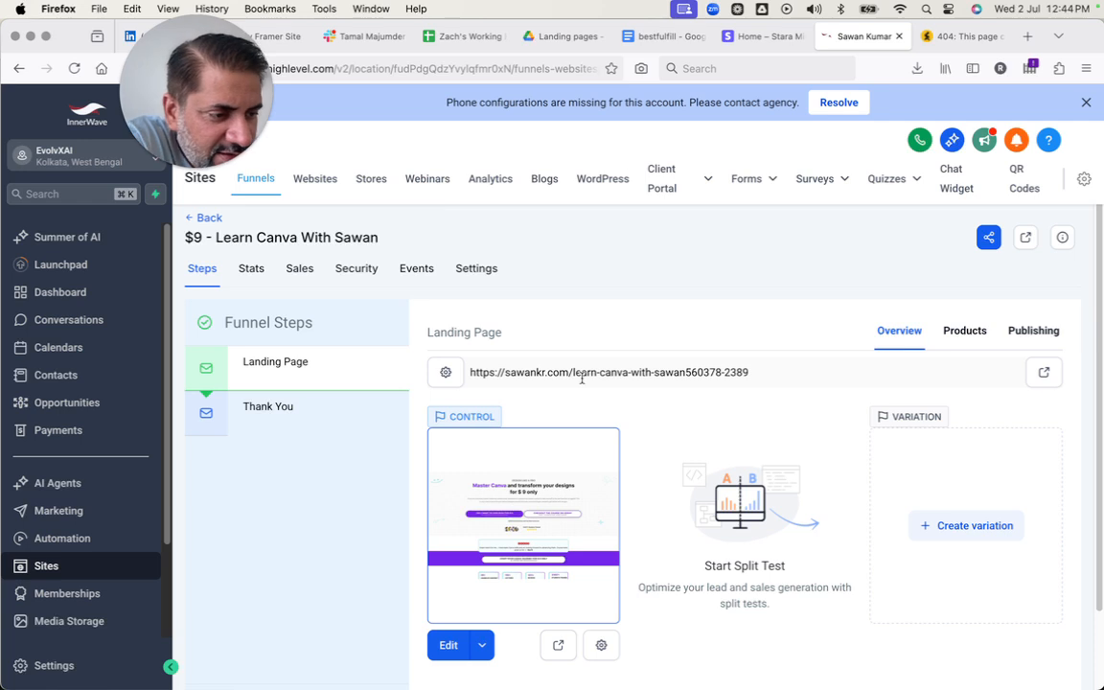
pyautogui.tripleClick(579, 372)
pyautogui.press('super+c')
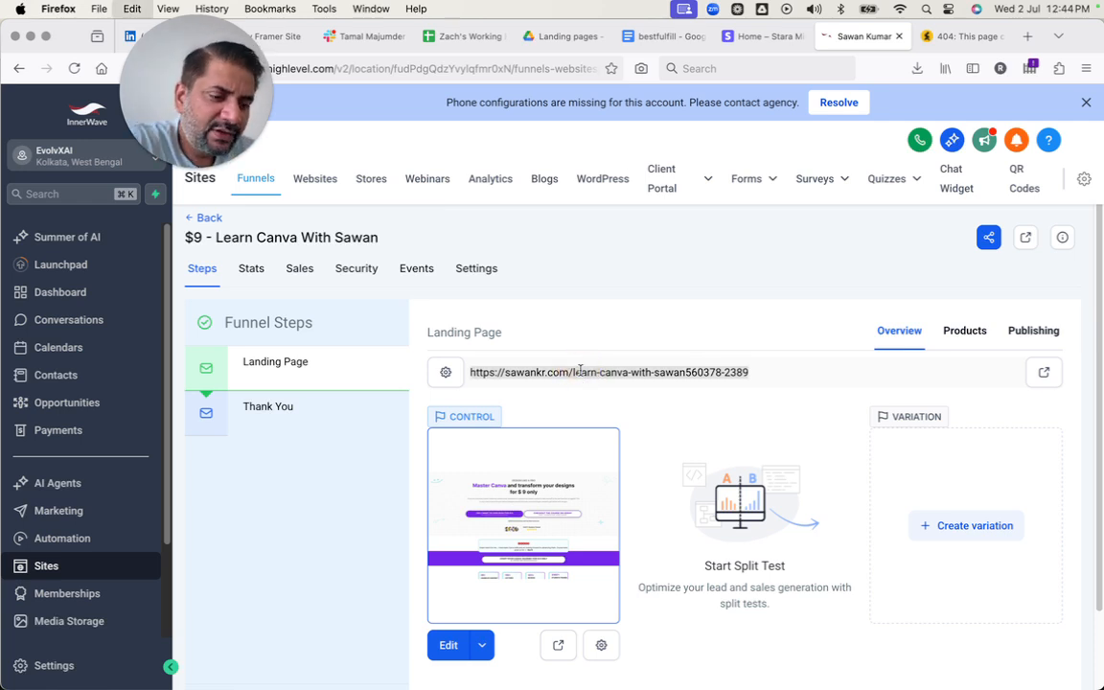
pyautogui.hotkey('ctrl', 'Tab')
pyautogui.click(287, 68)
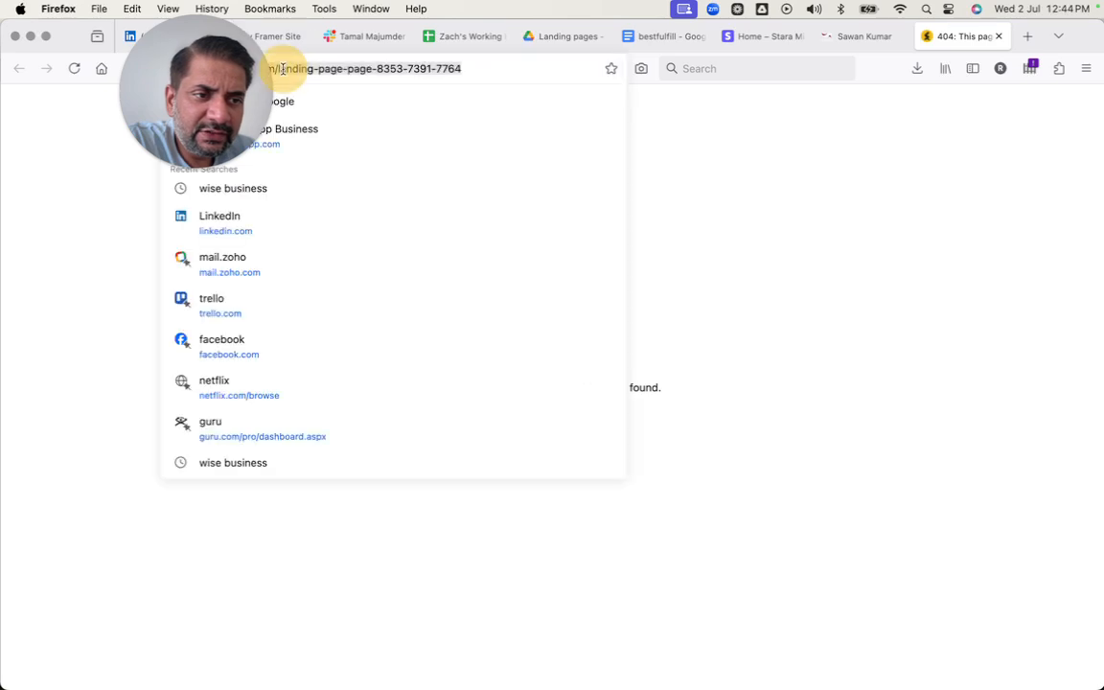
pyautogui.press('super+v')
pyautogui.press('Return')
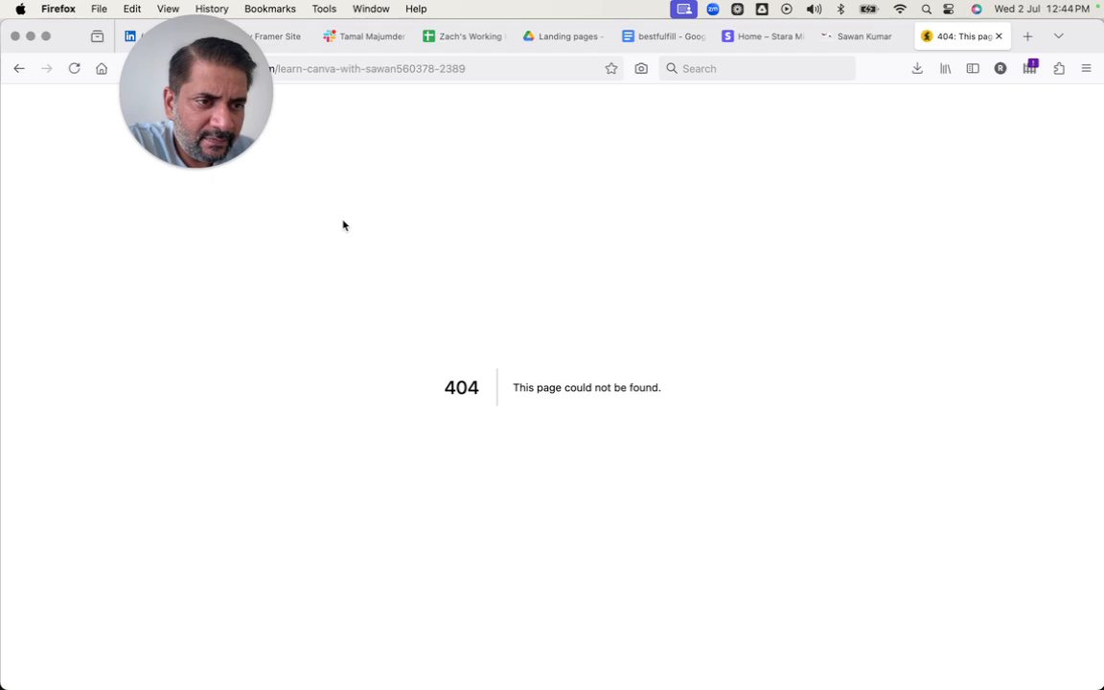
pyautogui.hotkey('ctrl', 'shift', 'Tab')
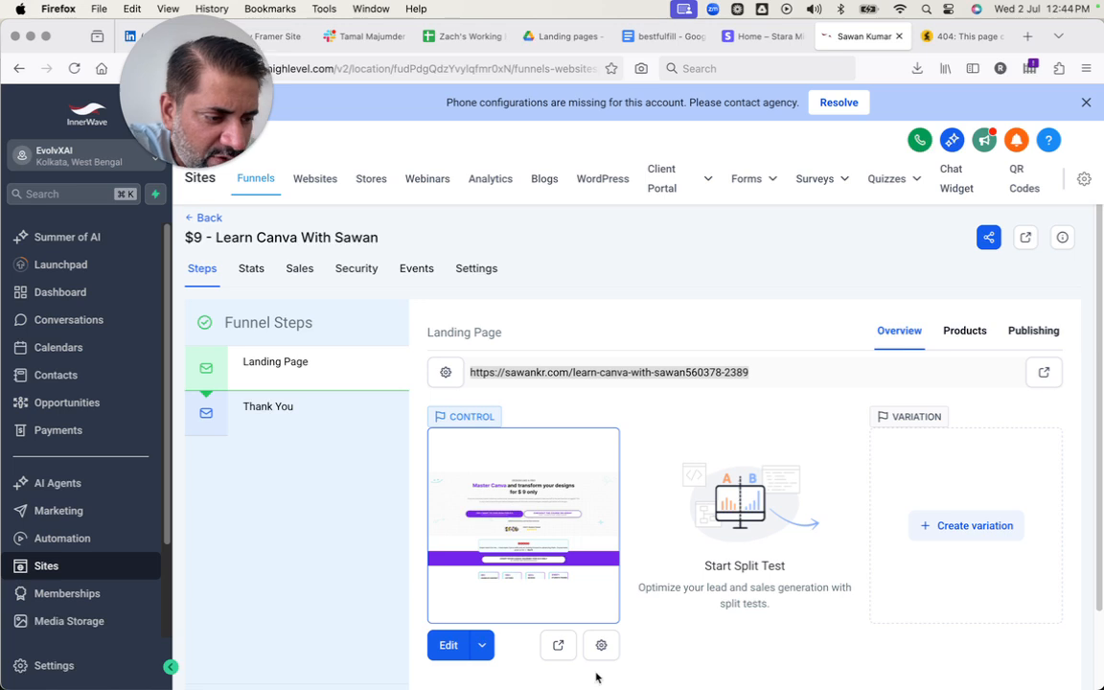
# Open the landing page in the page builder in a new tab and examine its headline, countdown and call-to-action area.
pyautogui.click(482, 645)
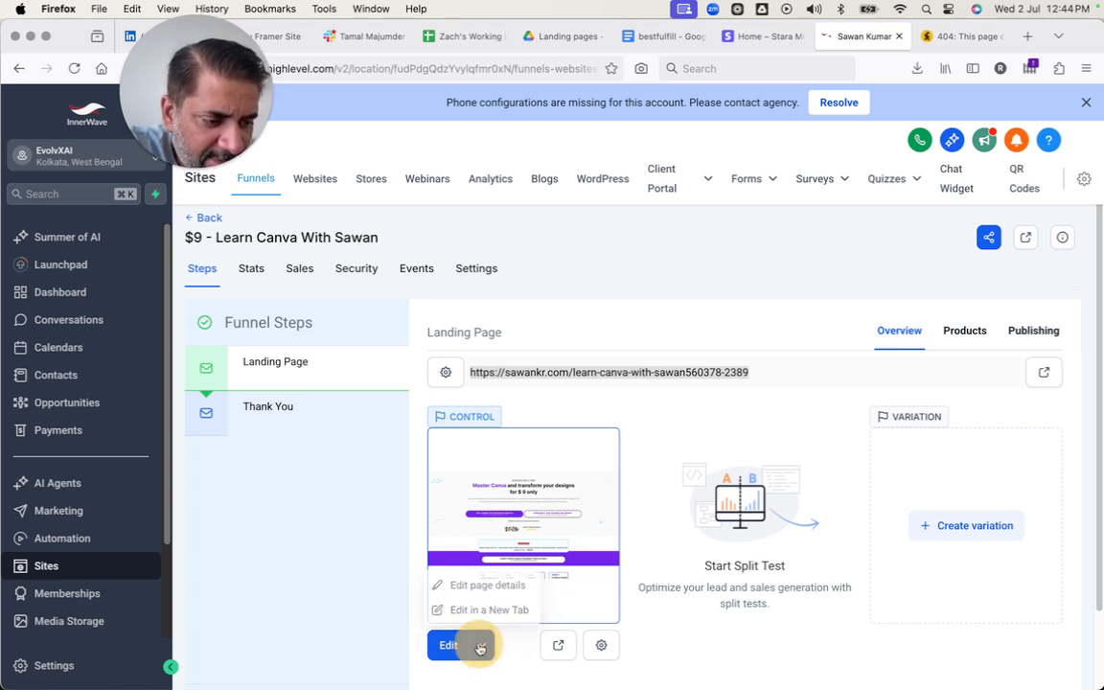
pyautogui.click(485, 611)
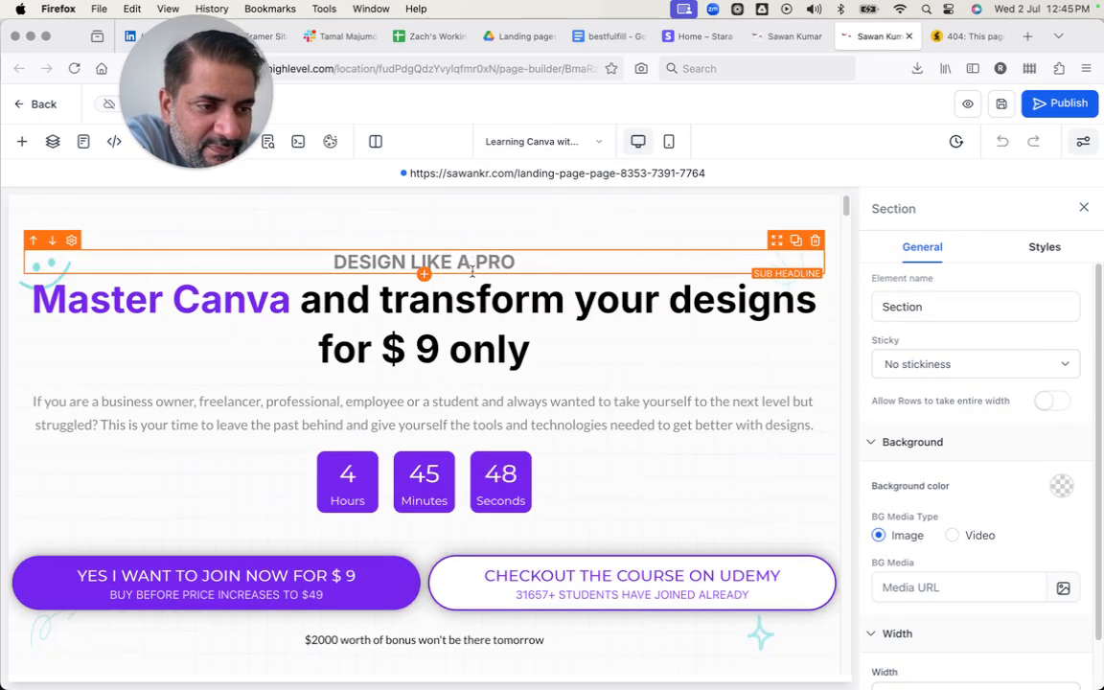
pyautogui.scroll(-1, 457, 388)
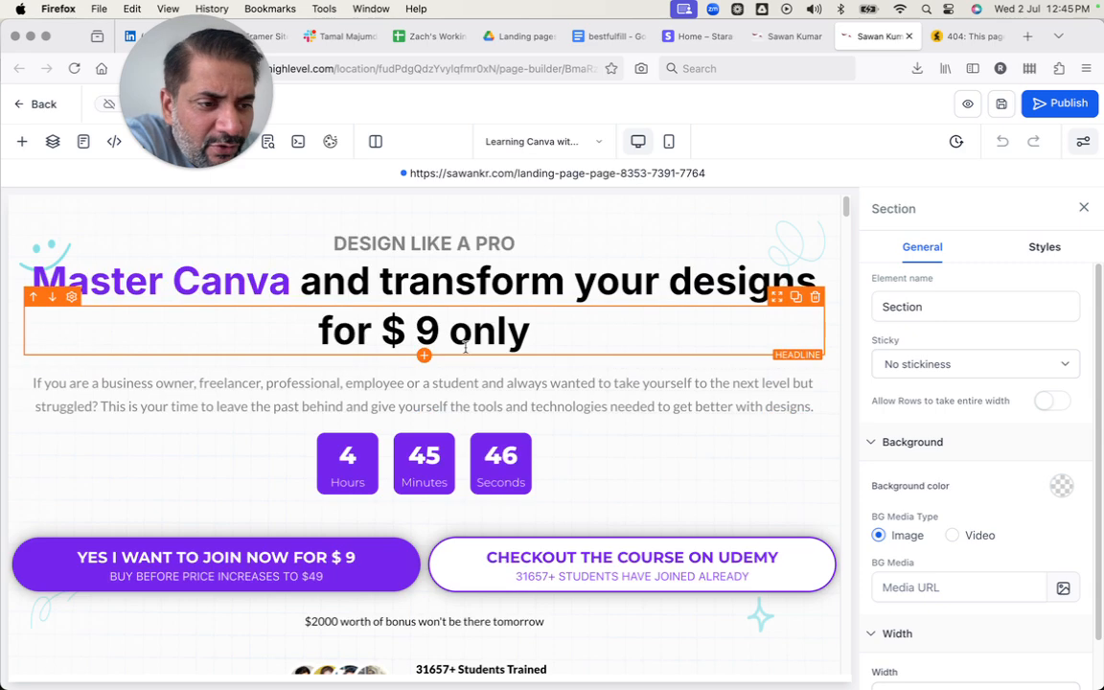
pyautogui.scroll(-1, 479, 364)
pyautogui.scroll(-4, 589, 345)
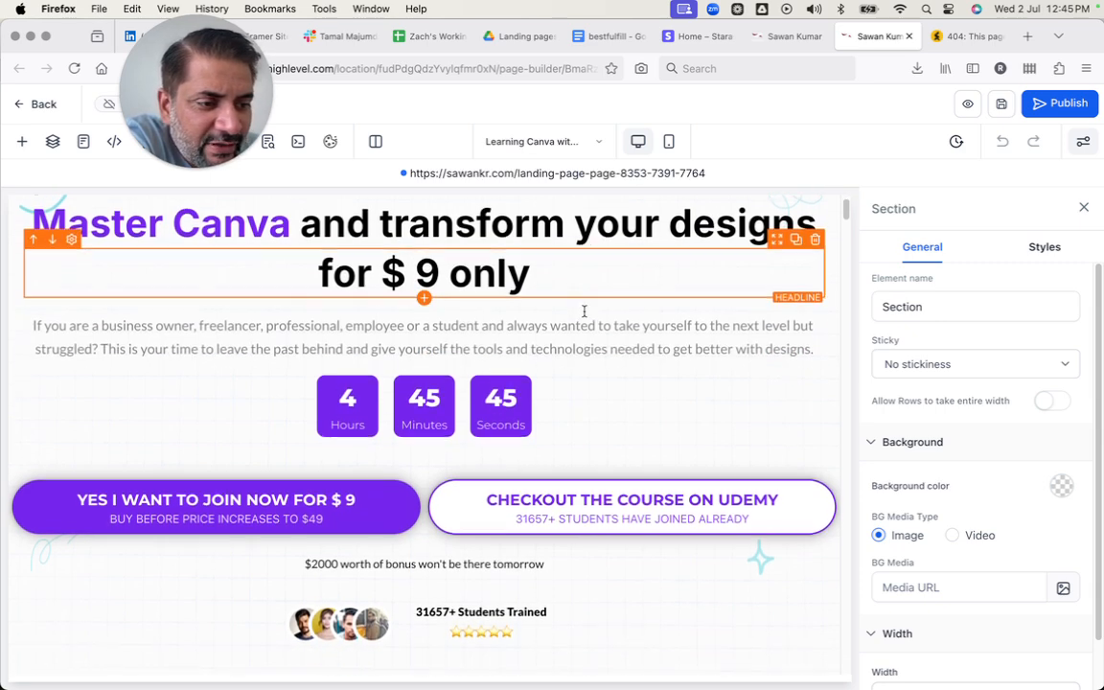
pyautogui.scroll(-2, 303, 387)
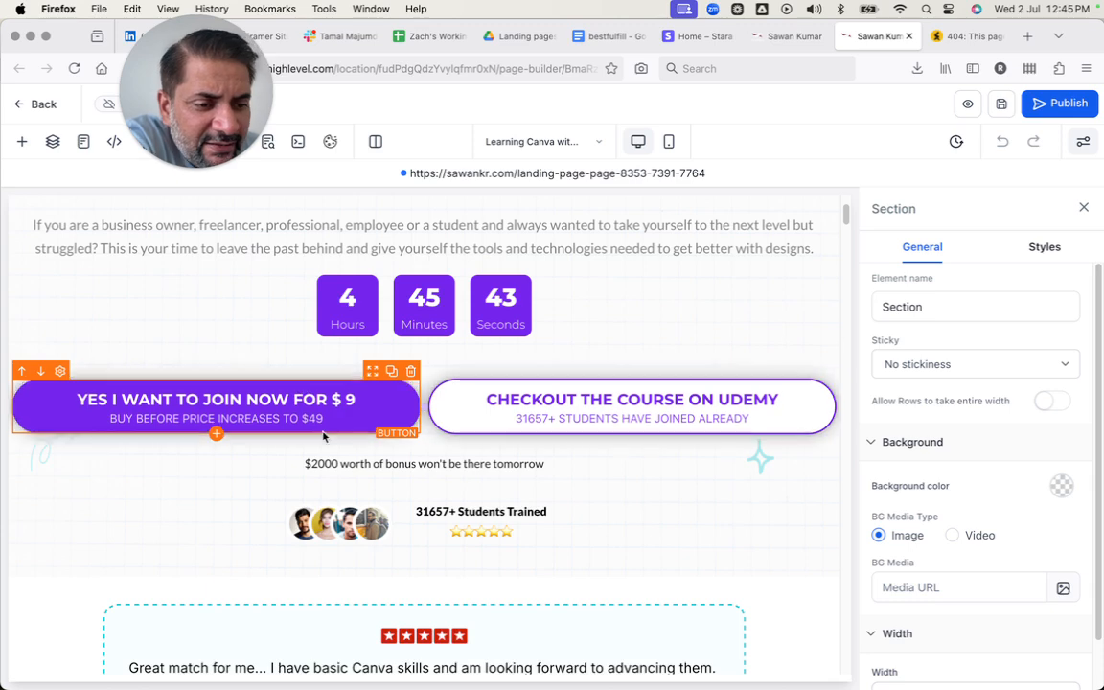
pyautogui.scroll(-3, 331, 364)
# Select the "Yes I want to join now for $ 9" button and examine the remaining landing page sections down to the order form.
pyautogui.click(331, 363)
pyautogui.scroll(-8, 330, 363)
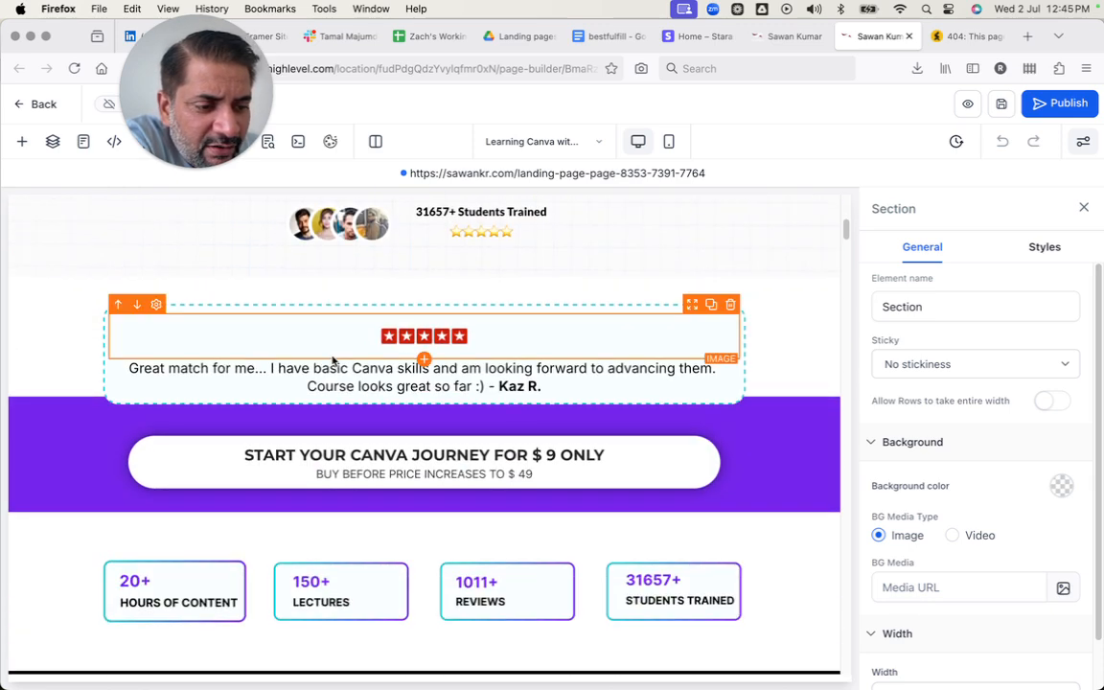
pyautogui.scroll(10, 316, 402)
pyautogui.scroll(-20, 308, 418)
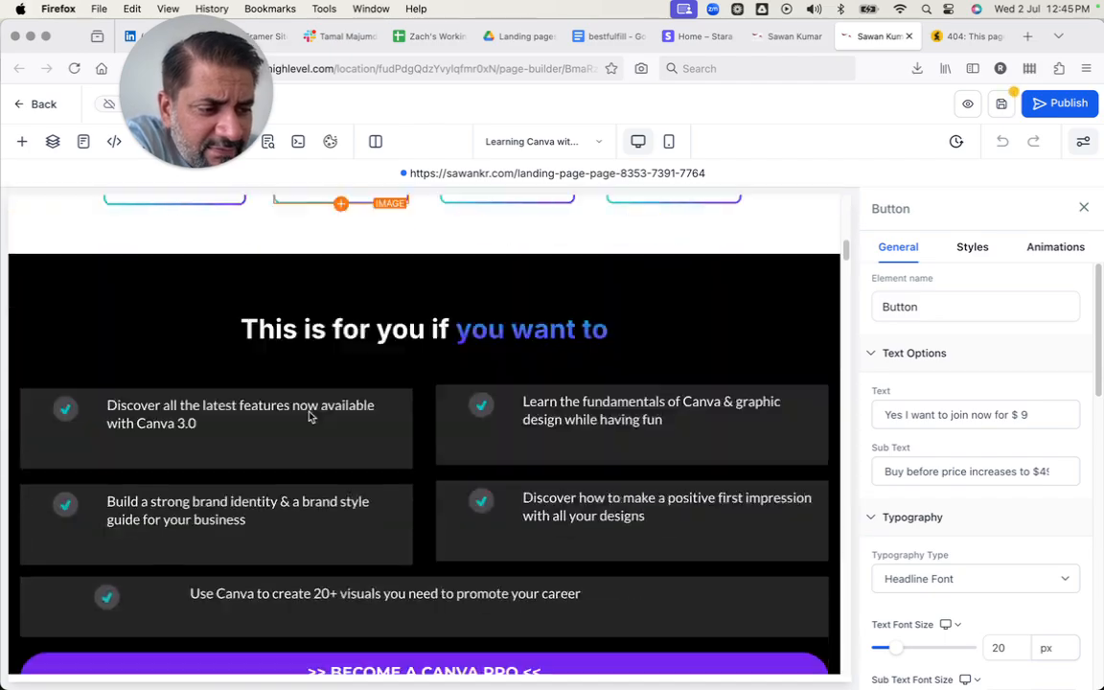
pyautogui.scroll(-20, 308, 412)
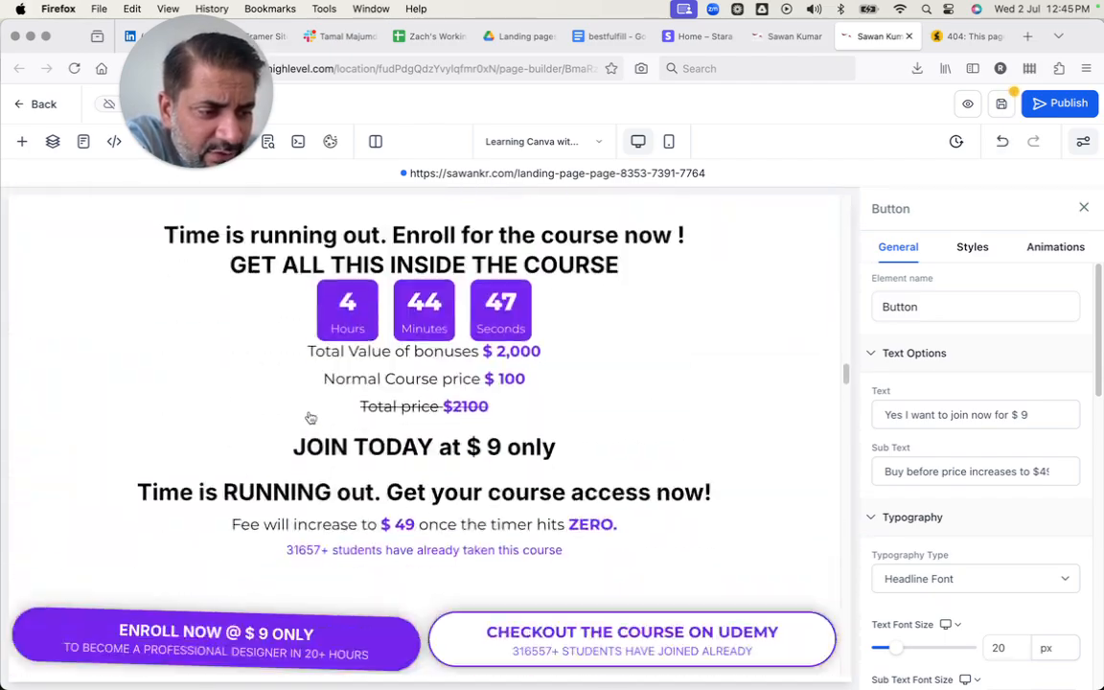
pyautogui.scroll(-20, 309, 414)
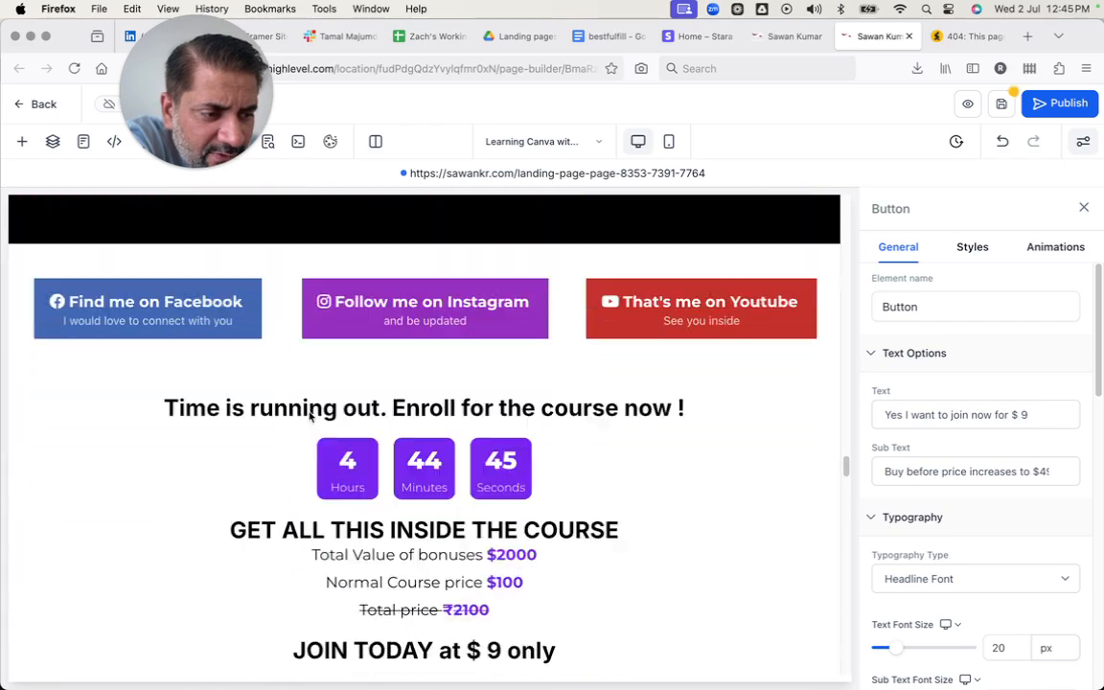
pyautogui.scroll(-20, 309, 412)
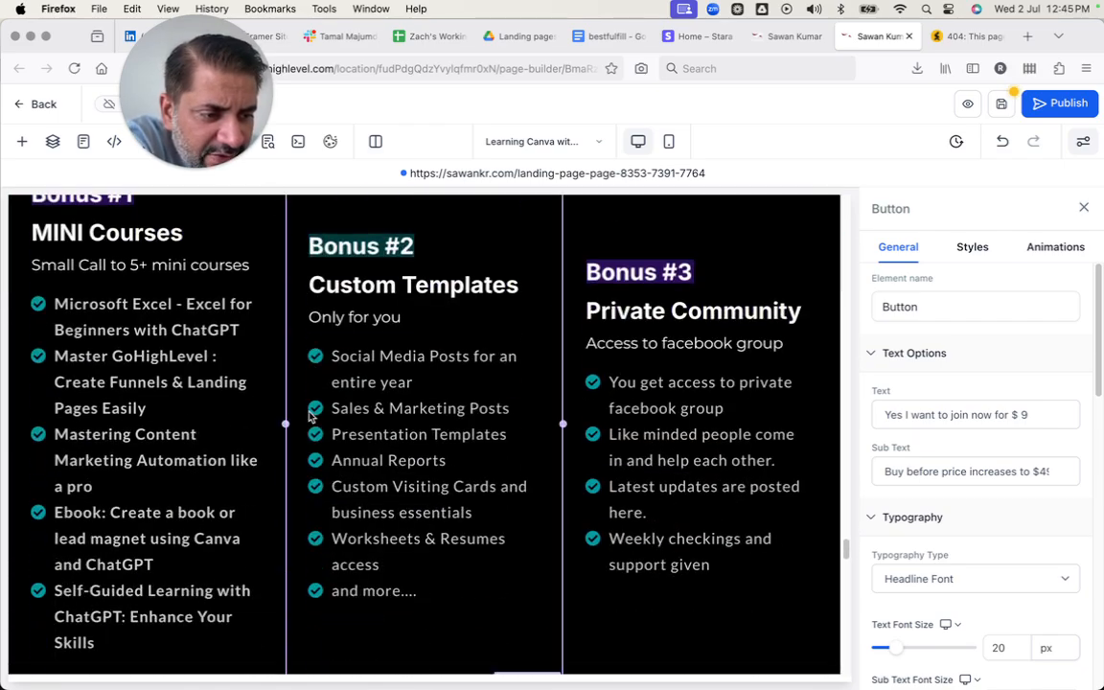
pyautogui.scroll(-20, 308, 412)
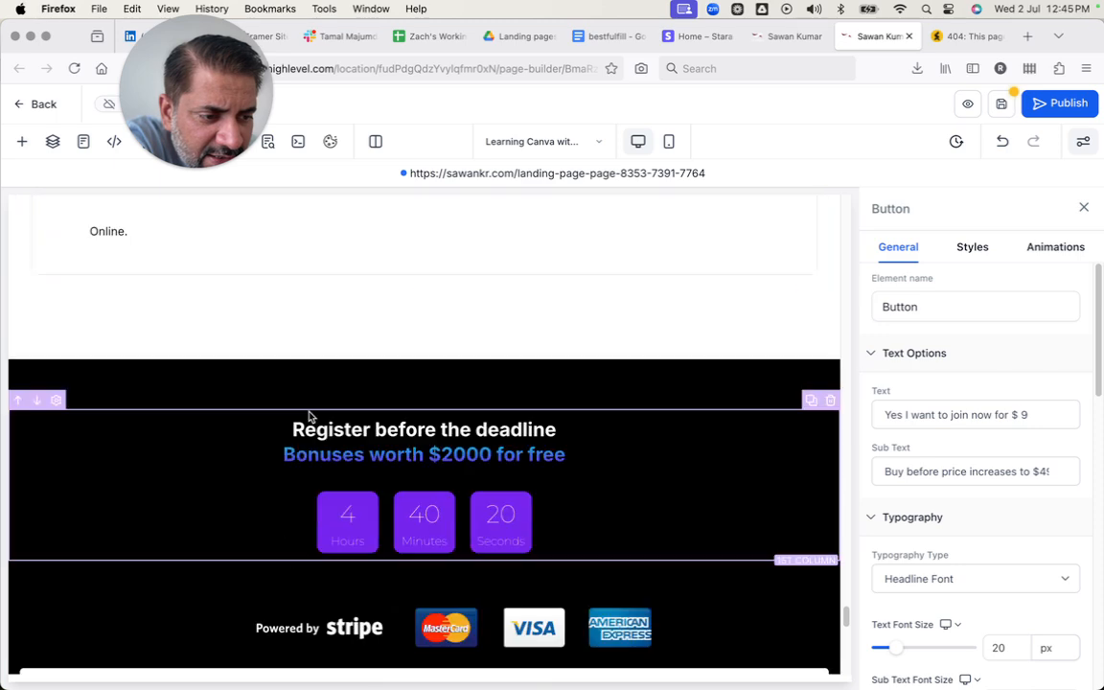
pyautogui.scroll(-3, 309, 412)
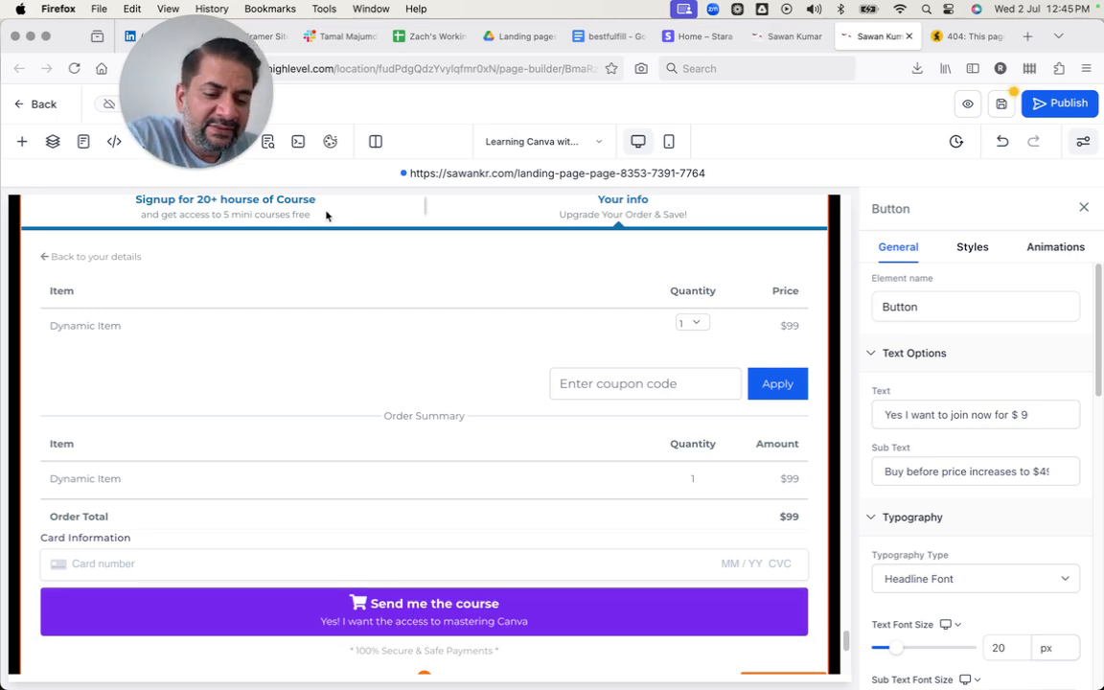
# Open the funnel's Thank You page in the page builder in a new tab to view its design.
pyautogui.hotkey('ctrl', 'shift', 'Tab')
pyautogui.click(287, 414)
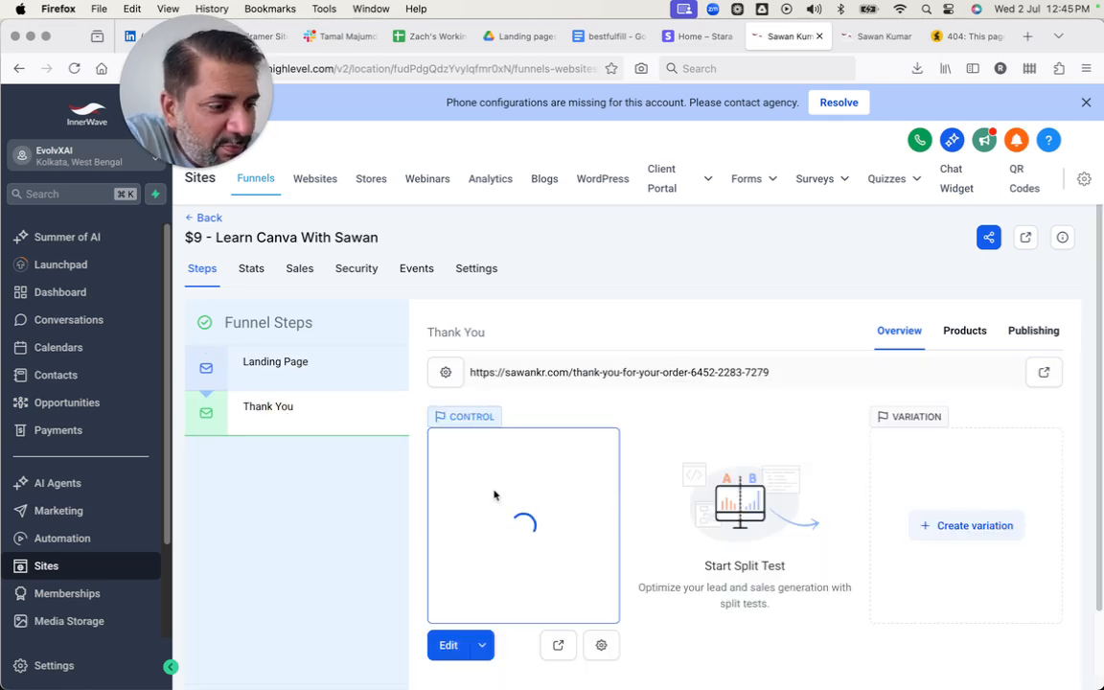
pyautogui.scroll(-2, 495, 494)
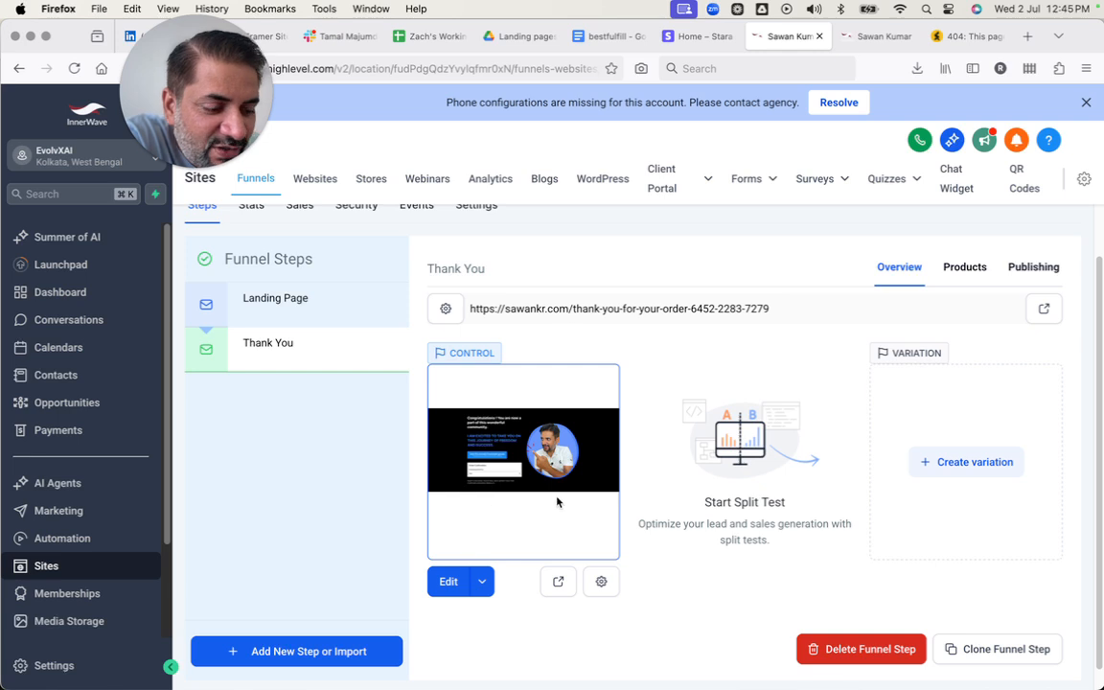
pyautogui.click(482, 581)
pyautogui.click(490, 545)
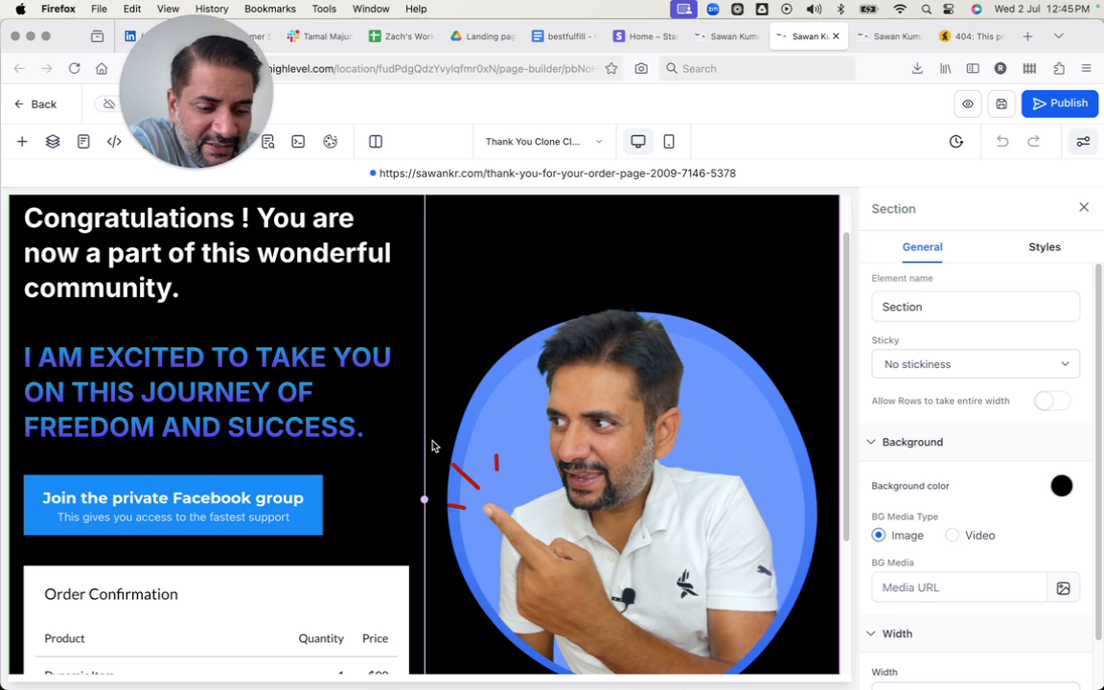
# Add a new step named Upsell to the $9 Learn Canva funnel, leaving the path and ClickFunnels URL empty.
pyautogui.hotkey('ctrl', 'shift', 'Tab')
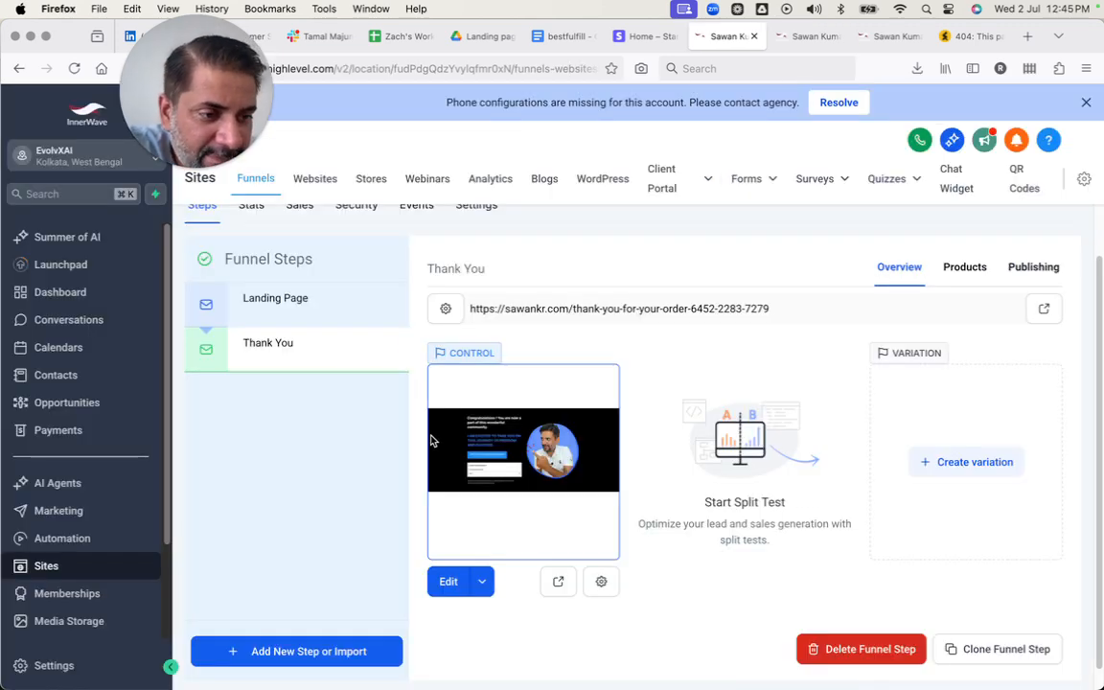
pyautogui.click(283, 650)
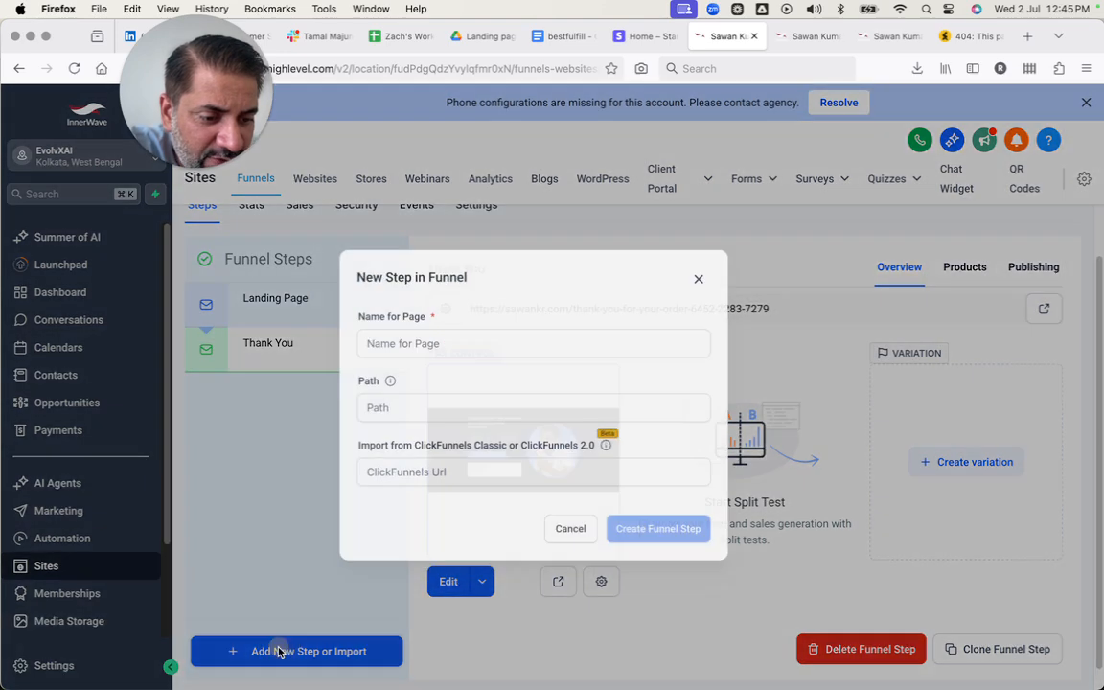
pyautogui.click(470, 319)
pyautogui.write('Upsell')
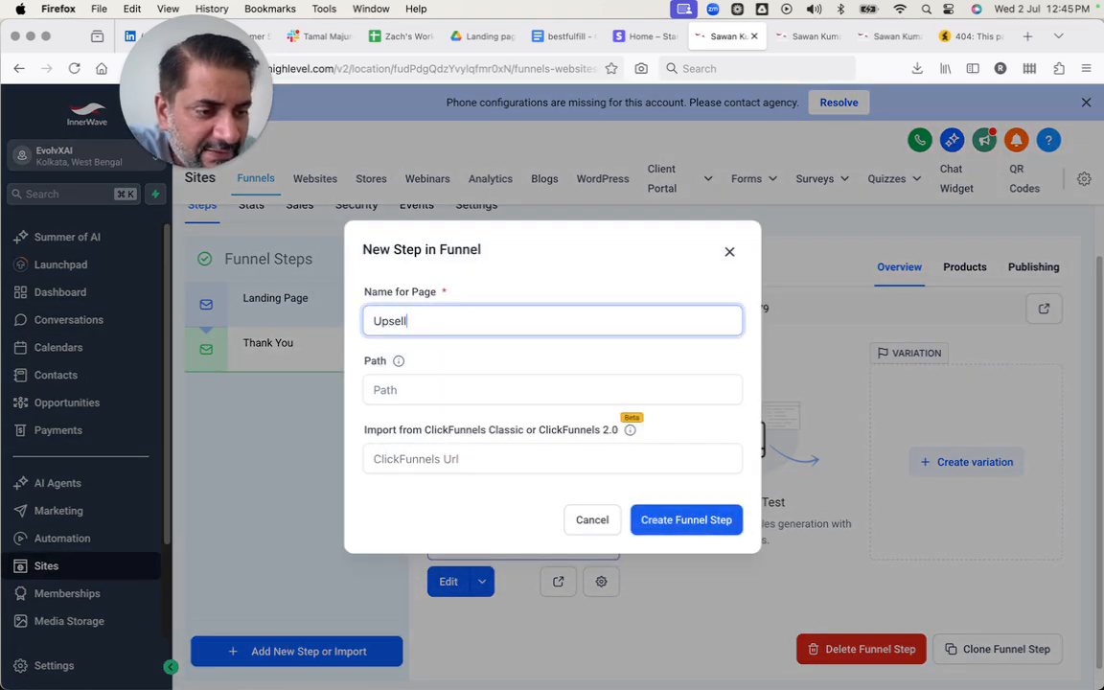
pyautogui.click(449, 456)
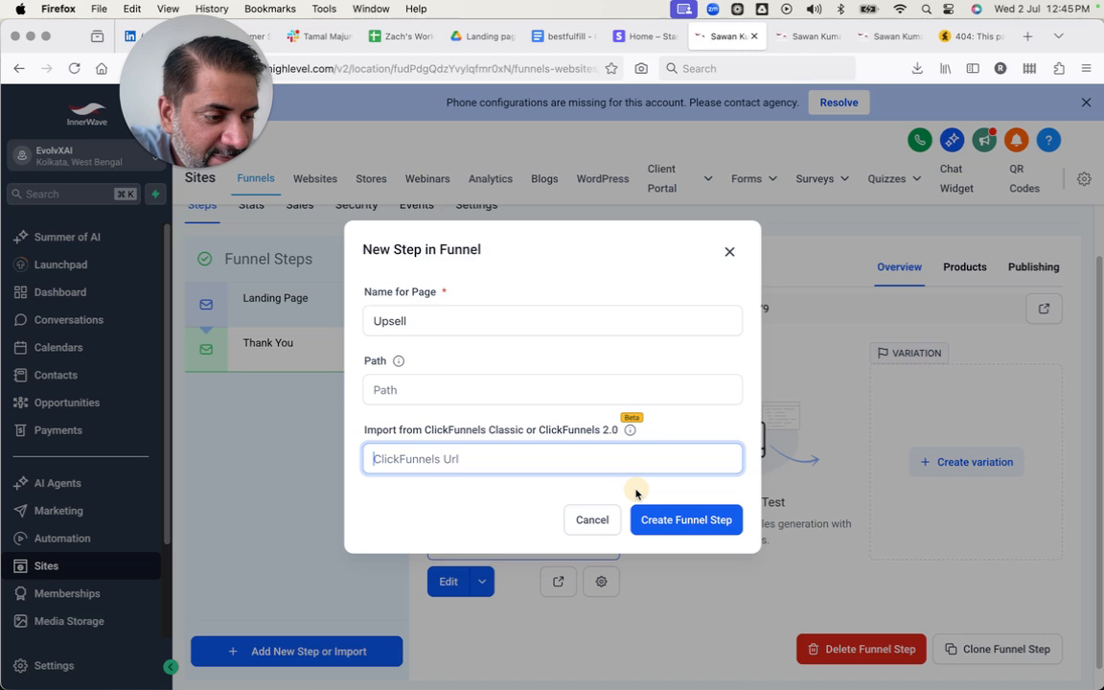
pyautogui.click(671, 527)
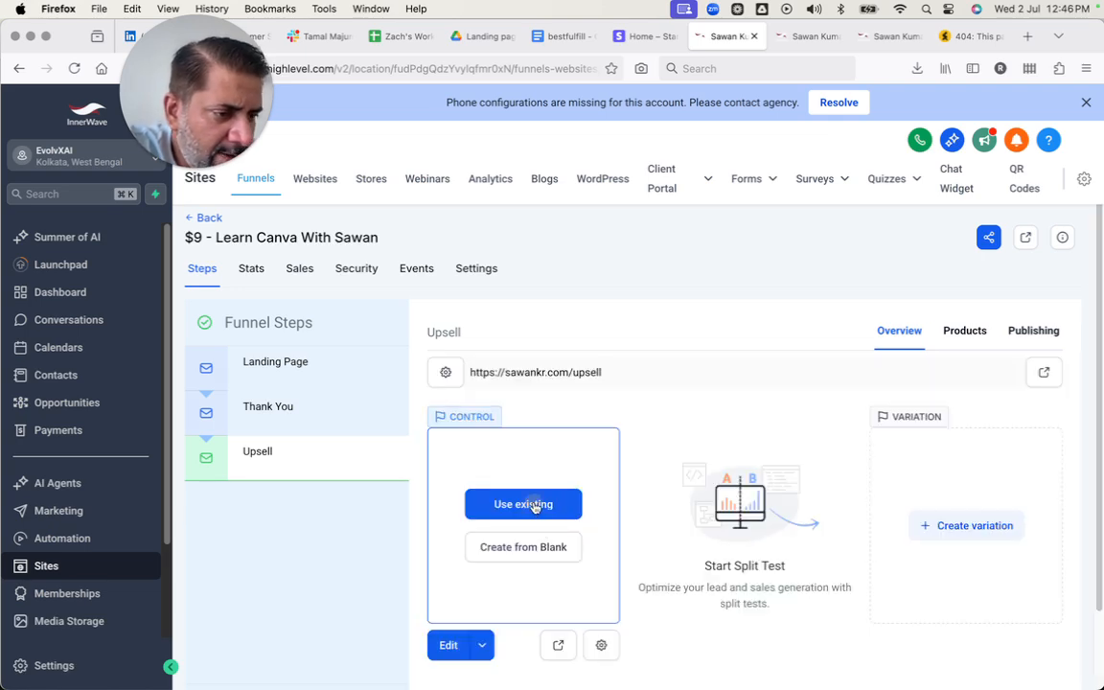
# Create the Upsell step's control page from blank instead of importing an existing funnel page.
pyautogui.click(535, 505)
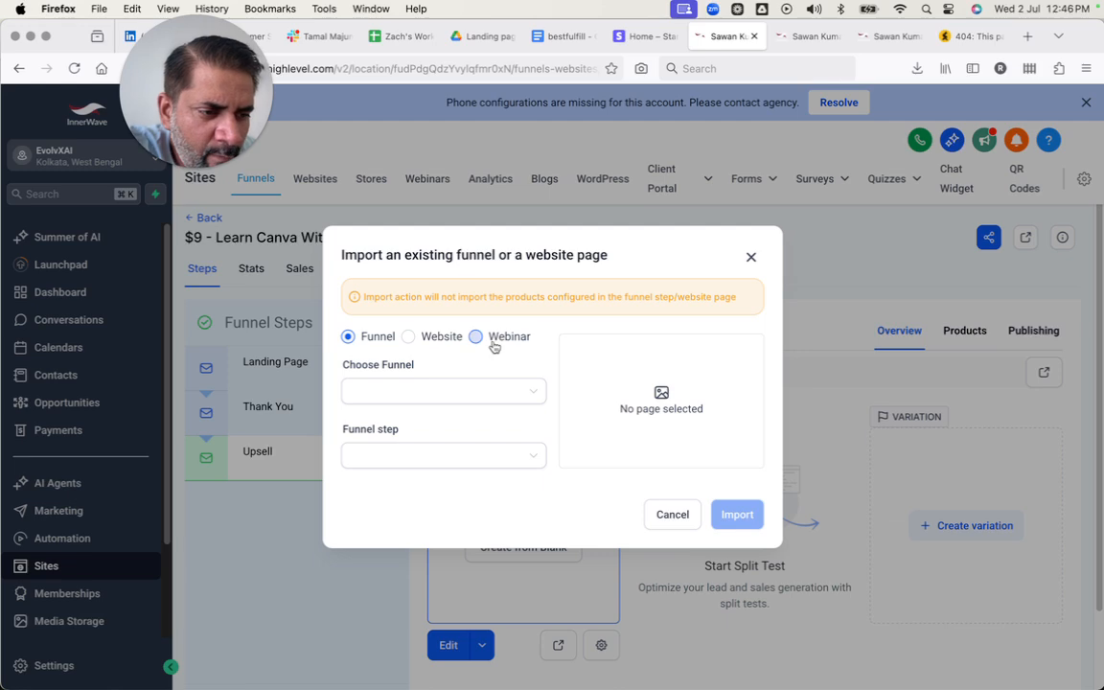
pyautogui.click(674, 515)
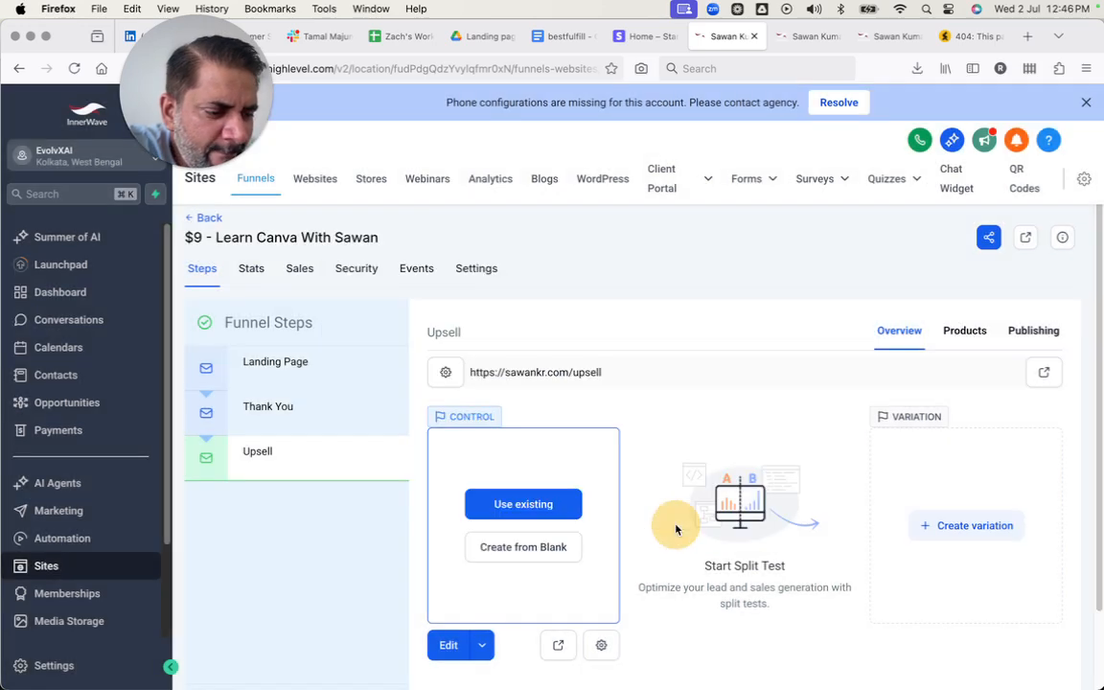
pyautogui.click(543, 550)
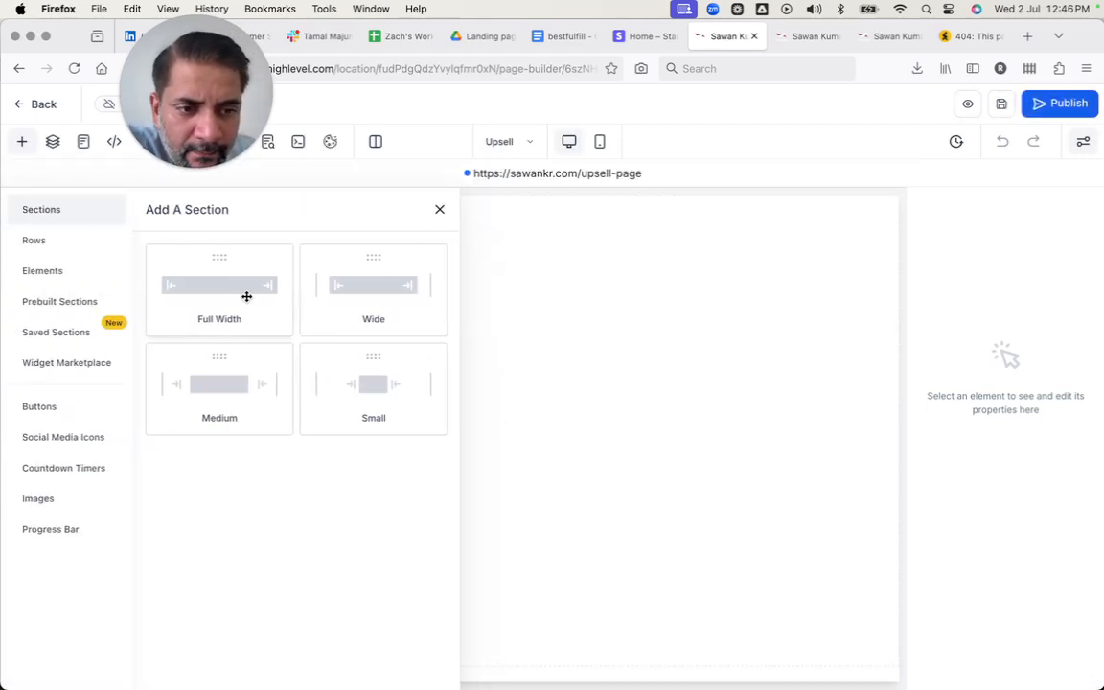
# Browse the prebuilt section templates by category, from About and Call To Action through Testimonials and Welcome.
pyautogui.click(67, 305)
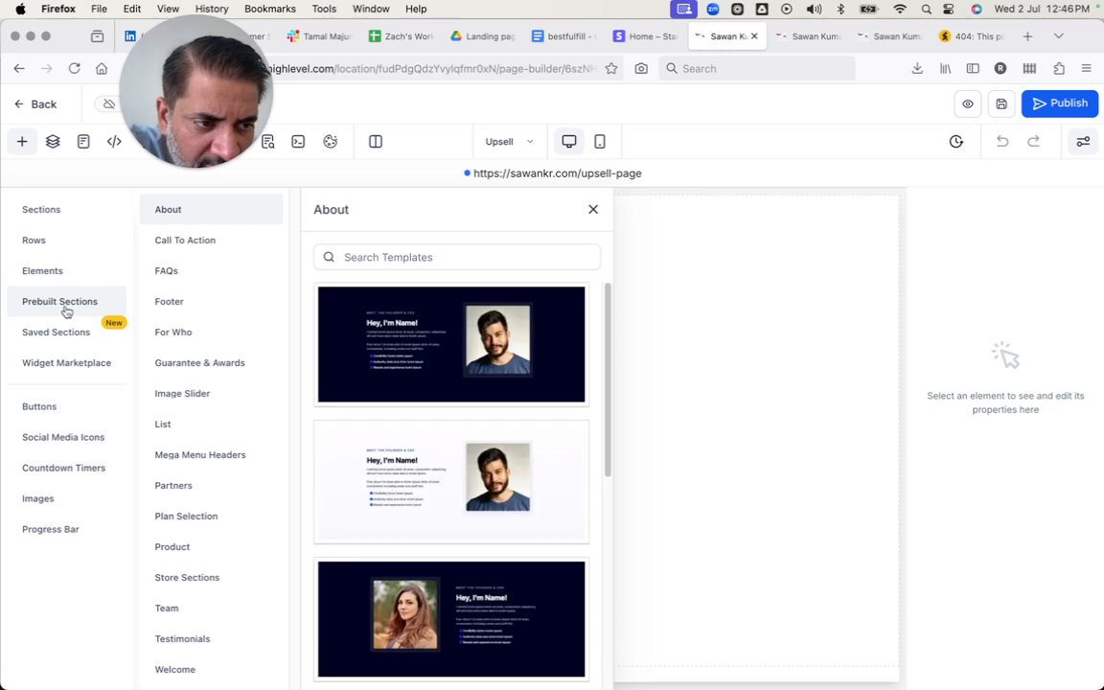
pyautogui.scroll(-1, 353, 395)
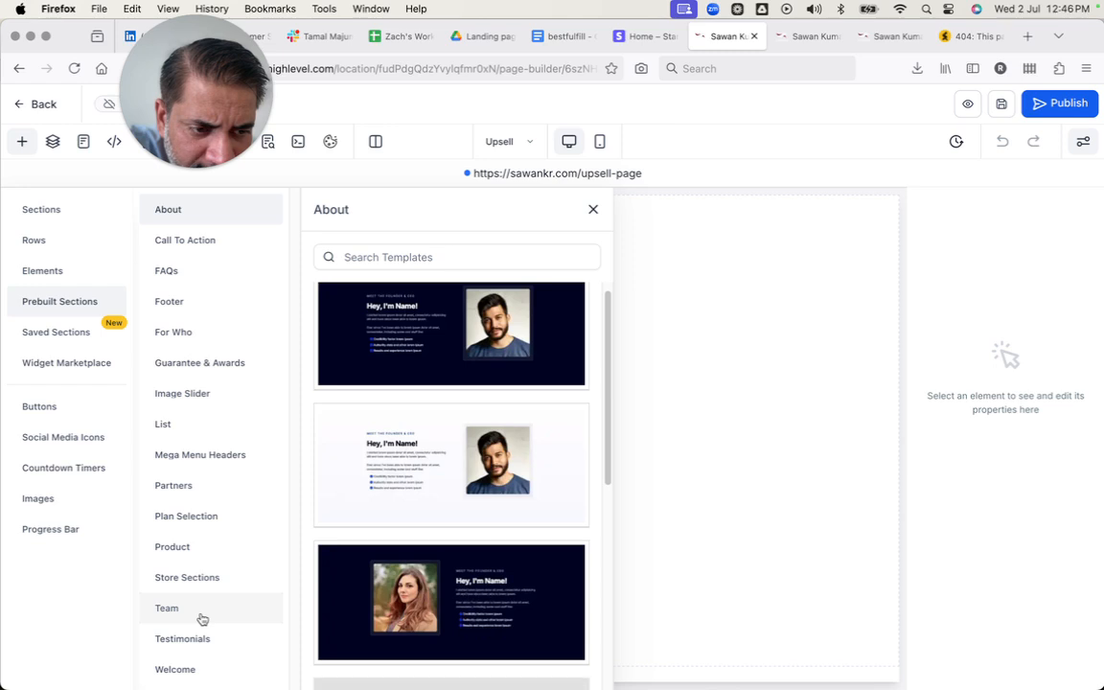
pyautogui.click(208, 240)
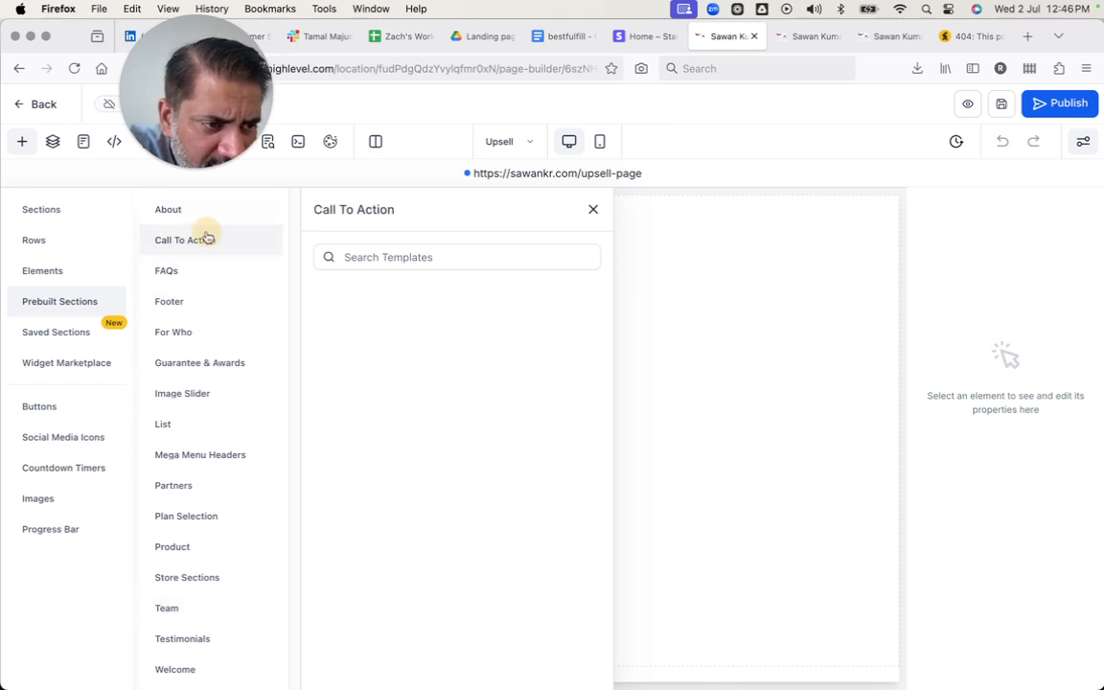
pyautogui.click(202, 216)
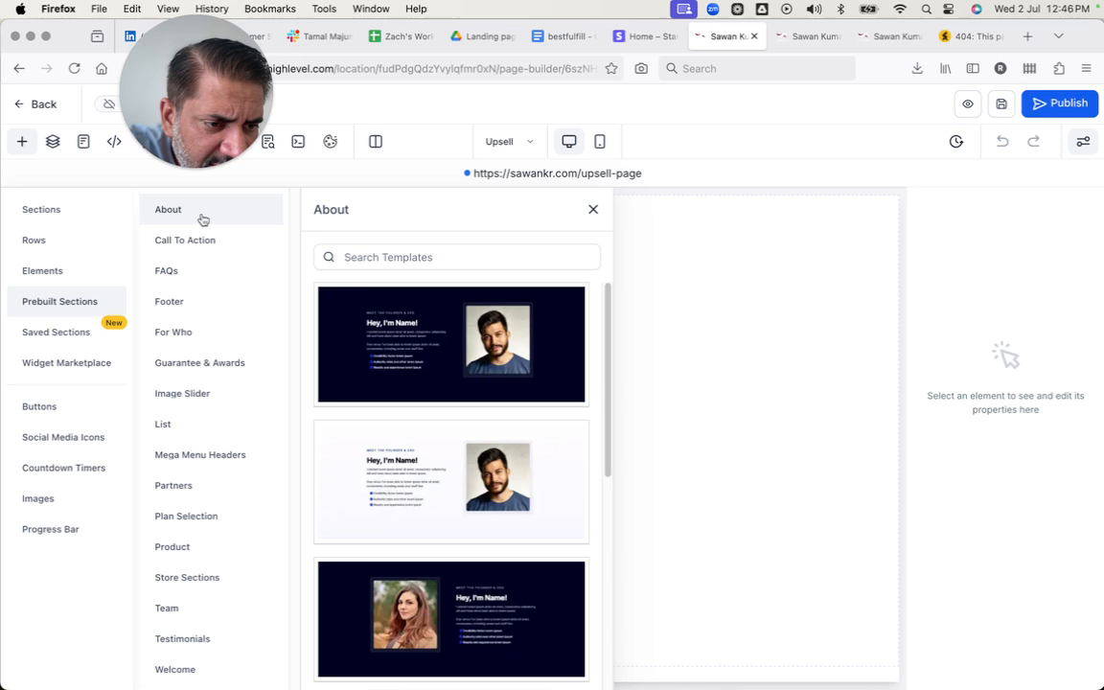
pyautogui.click(188, 268)
pyautogui.click(180, 303)
pyautogui.click(177, 337)
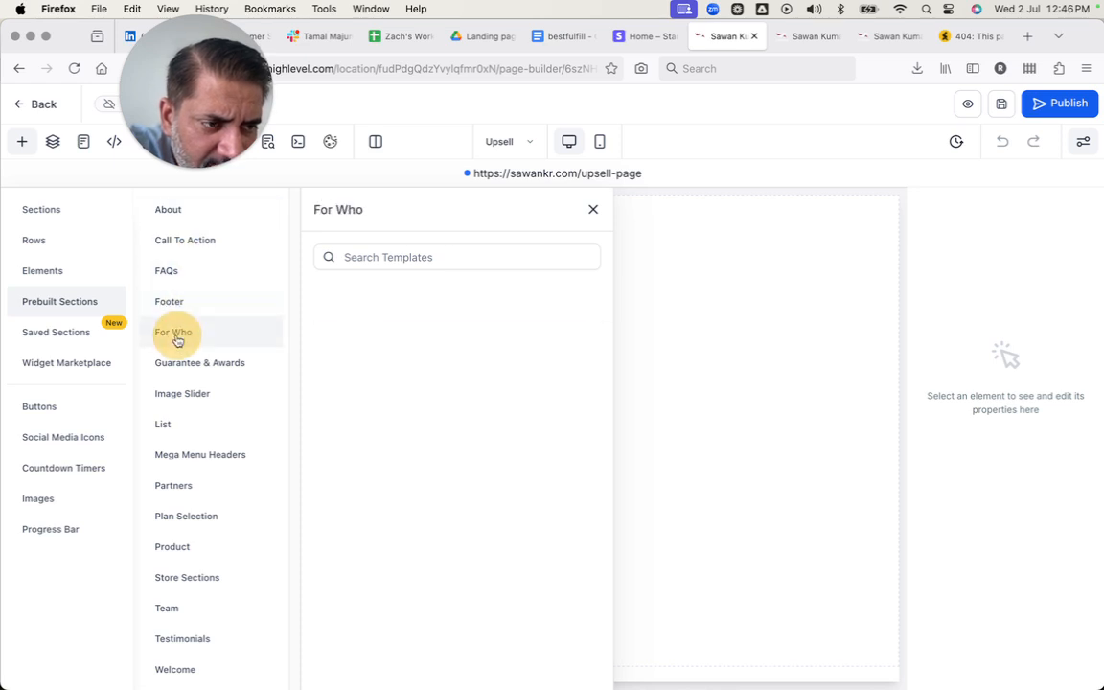
pyautogui.click(203, 365)
pyautogui.click(172, 397)
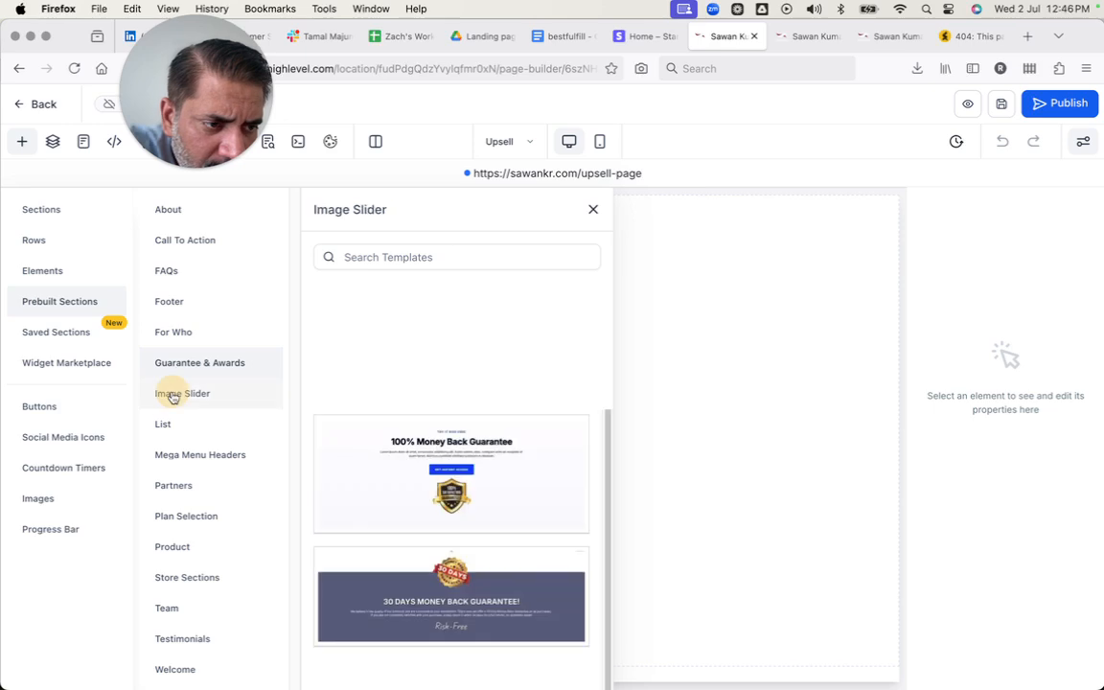
pyautogui.click(167, 424)
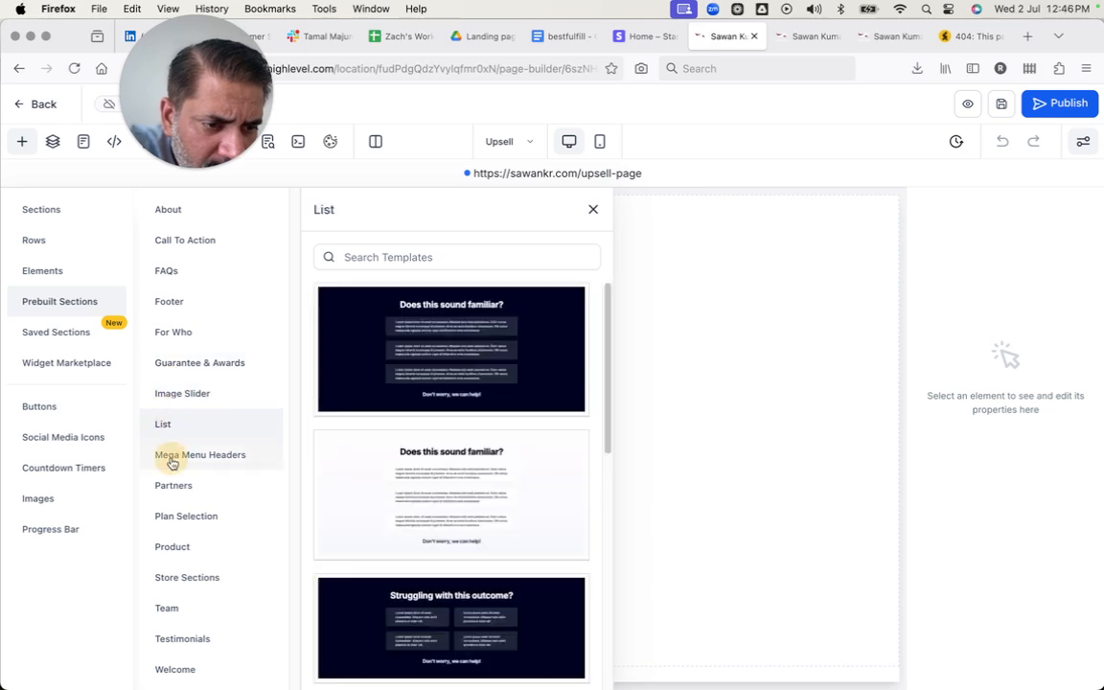
pyautogui.click(171, 458)
pyautogui.click(168, 487)
pyautogui.click(171, 517)
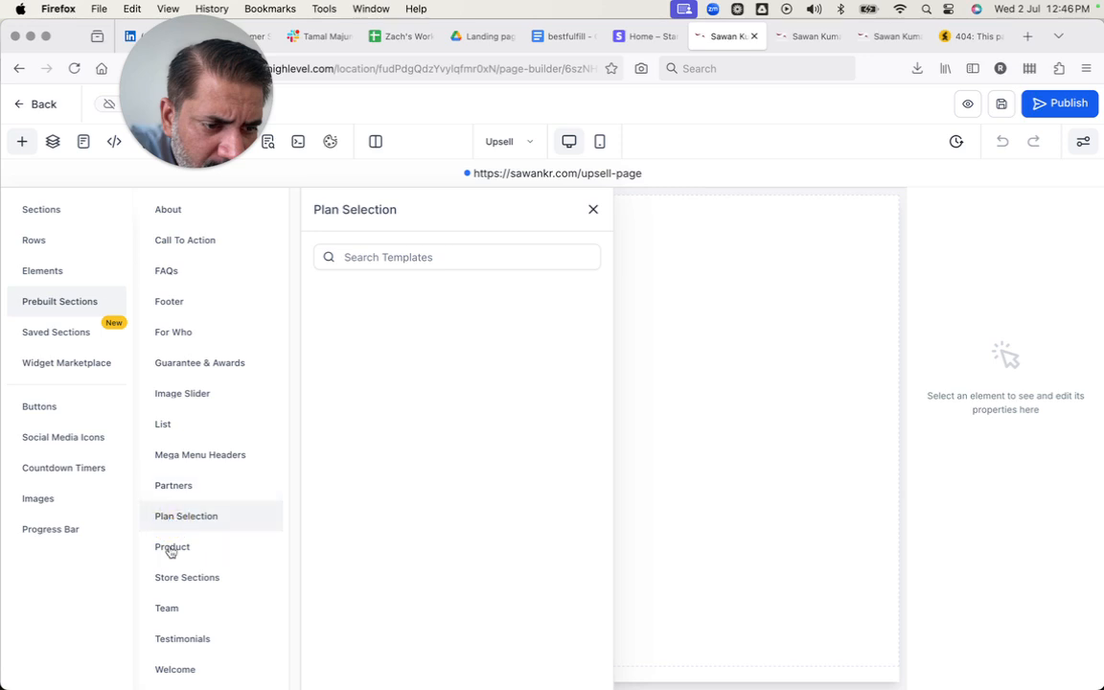
pyautogui.click(170, 548)
pyautogui.click(172, 579)
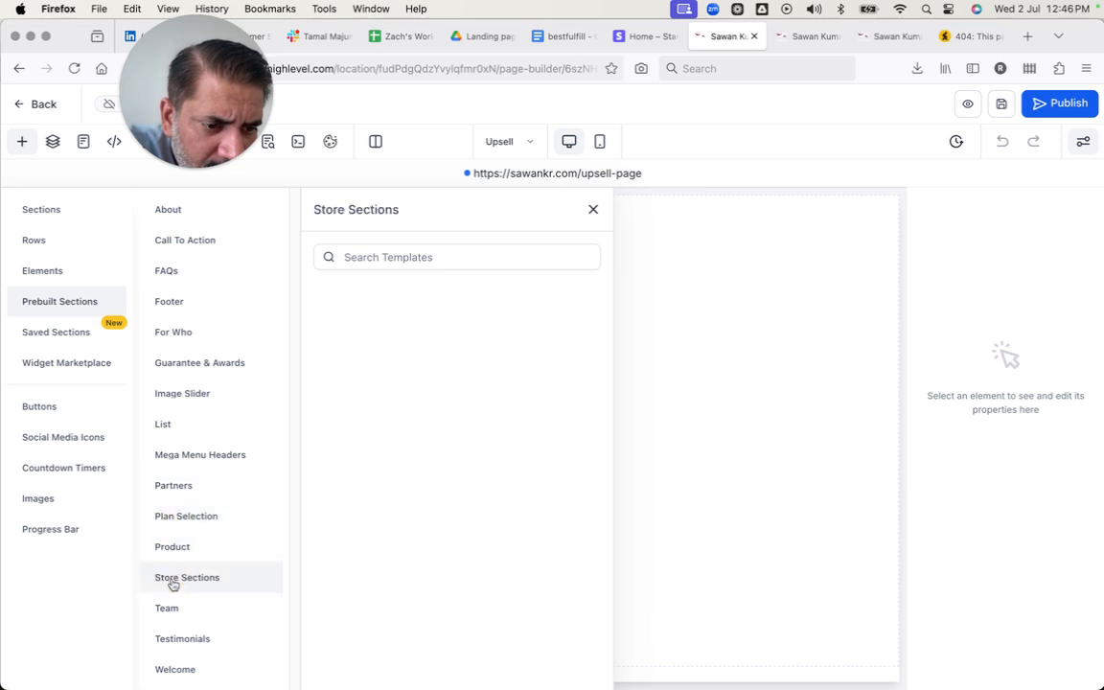
pyautogui.click(168, 607)
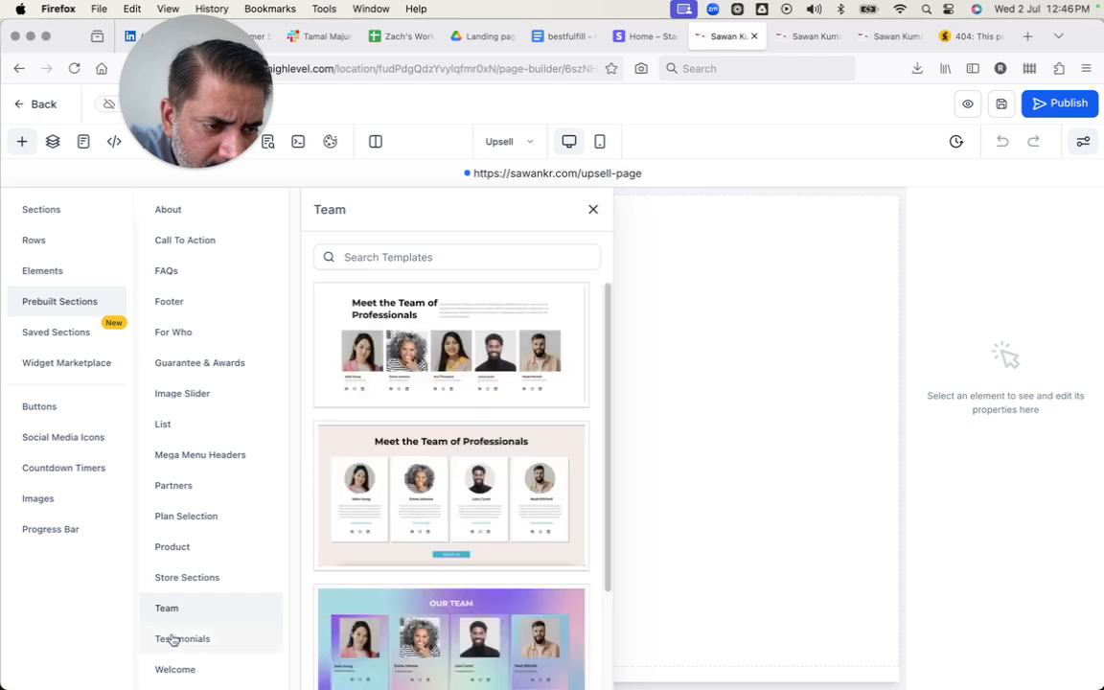
pyautogui.click(173, 638)
pyautogui.click(174, 669)
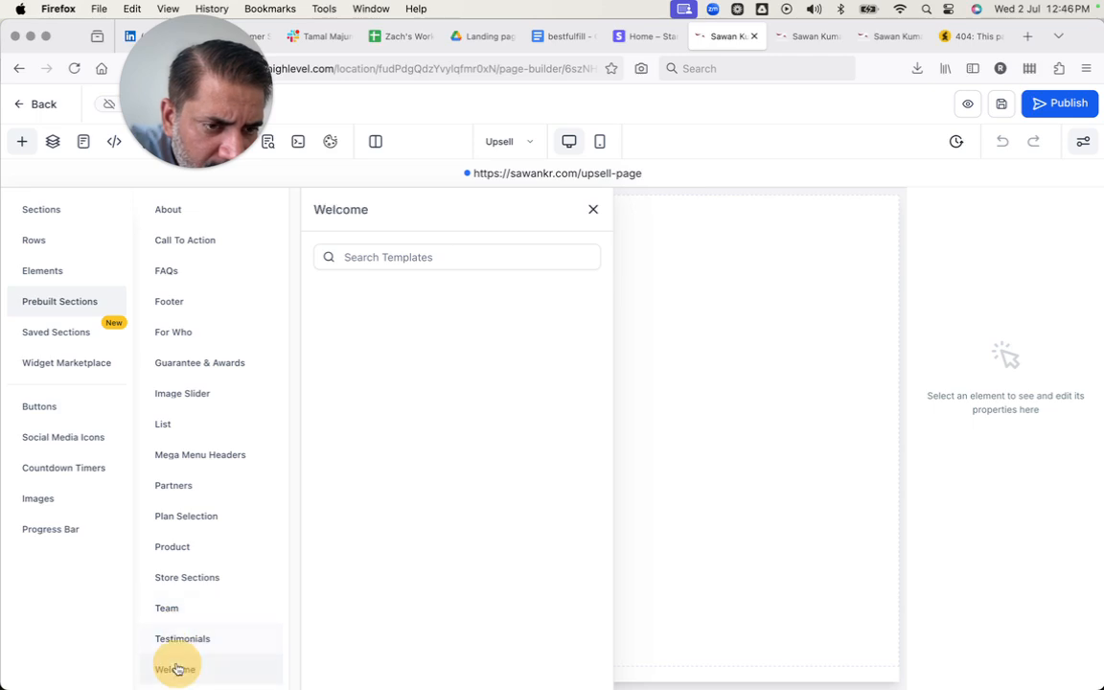
pyautogui.click(184, 239)
pyautogui.click(167, 211)
# Add two full-width sections to the blank upsell page and insert a one-column row in the second section.
pyautogui.click(57, 217)
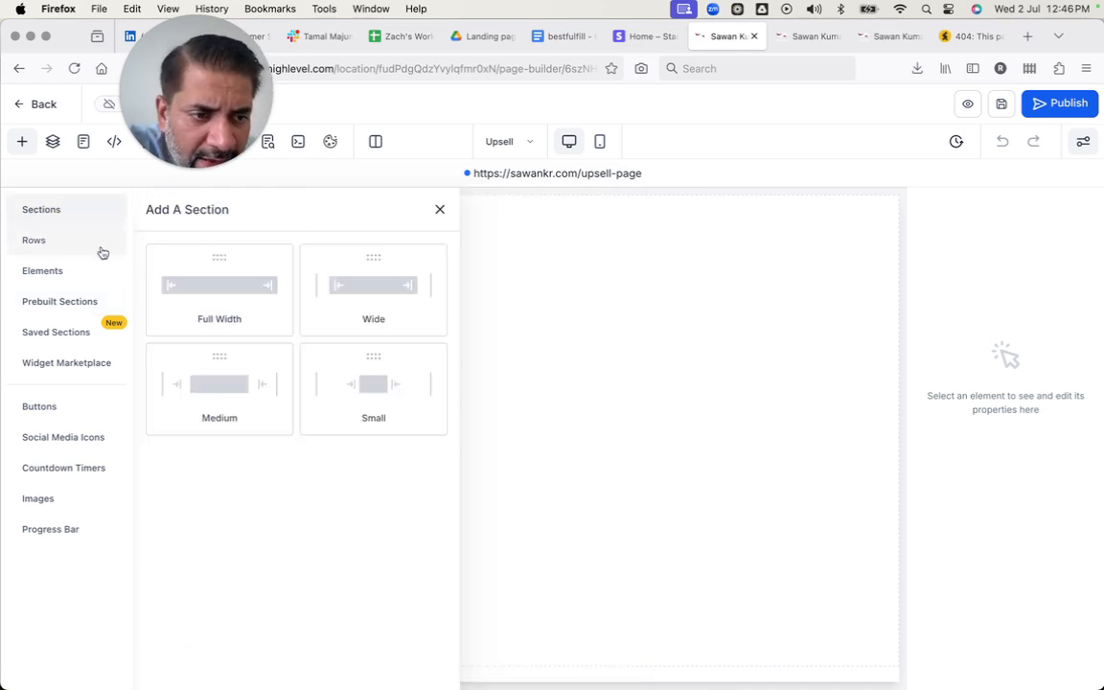
pyautogui.click(220, 287)
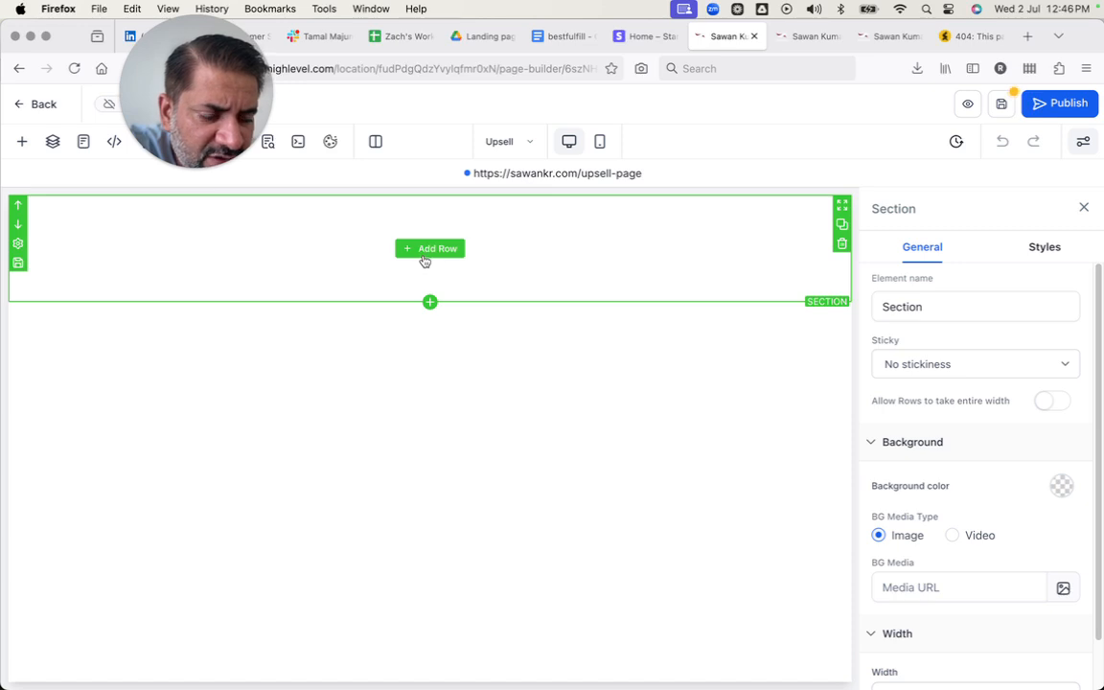
pyautogui.click(429, 302)
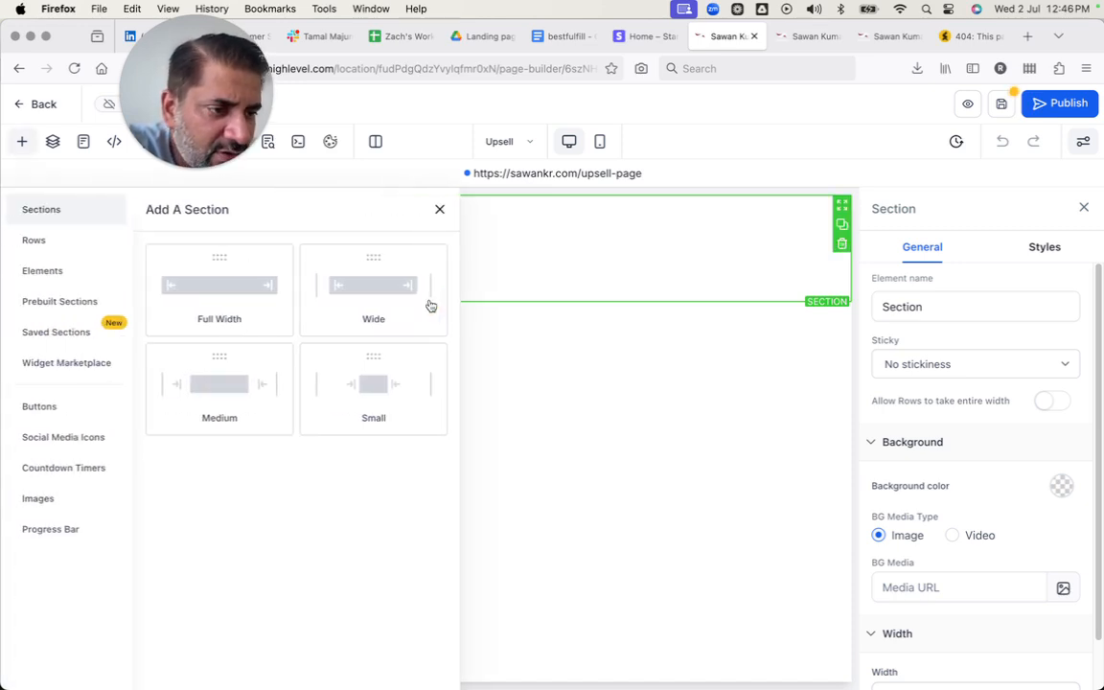
pyautogui.click(204, 296)
pyautogui.click(433, 356)
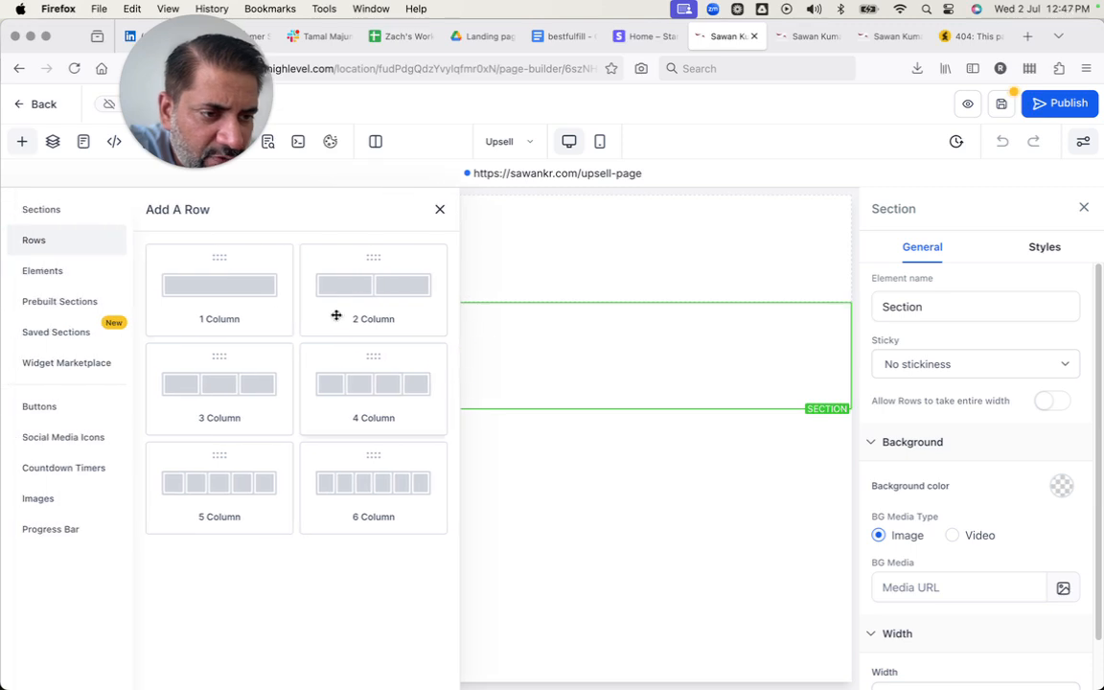
pyautogui.click(230, 284)
# Find the Video element and place it in the new row's column.
pyautogui.click(427, 372)
pyautogui.click(320, 254)
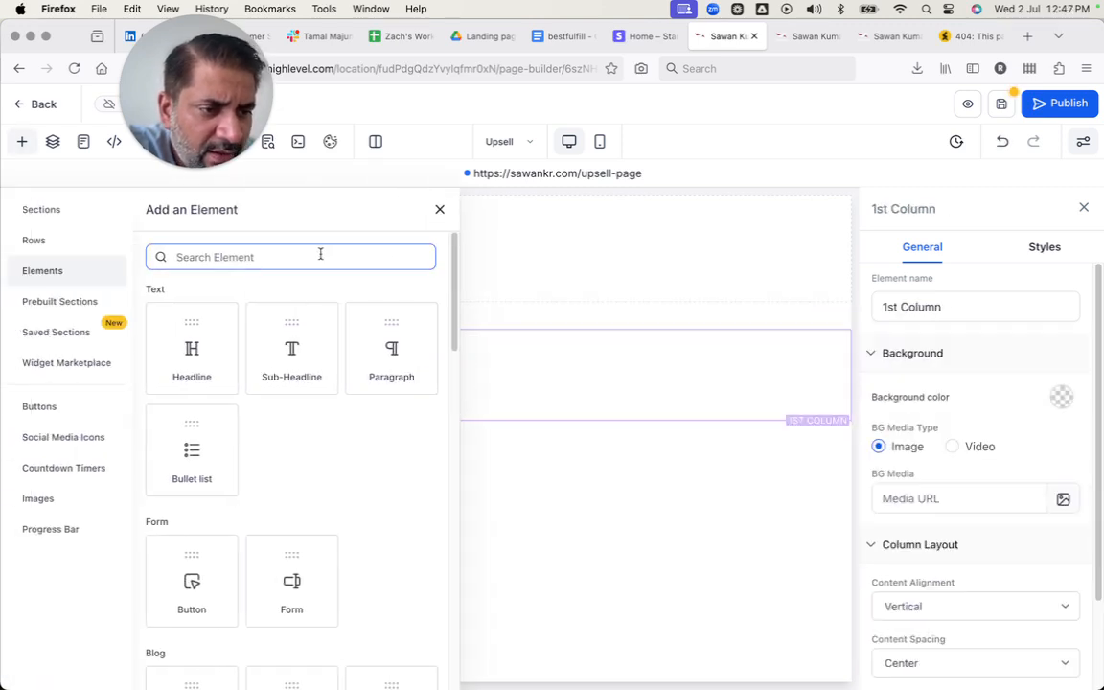
pyautogui.write('video')
pyautogui.moveTo(162, 374); pyautogui.dragTo(409, 445)
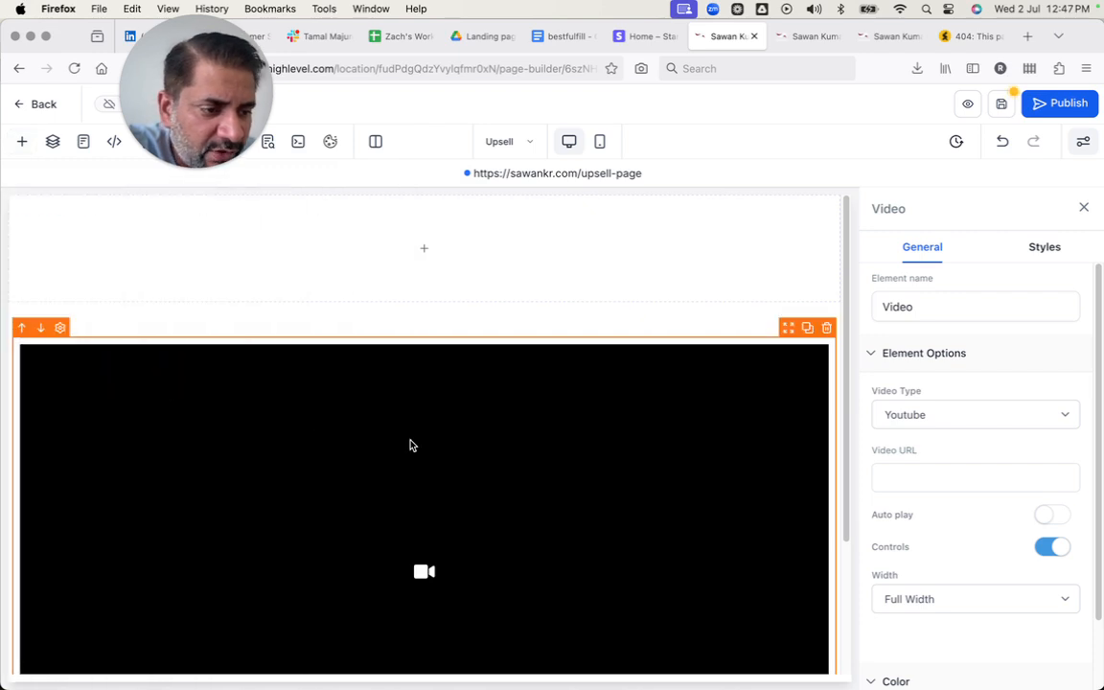
# Insert a Button element directly below the video.
pyautogui.scroll(-3, 409, 445)
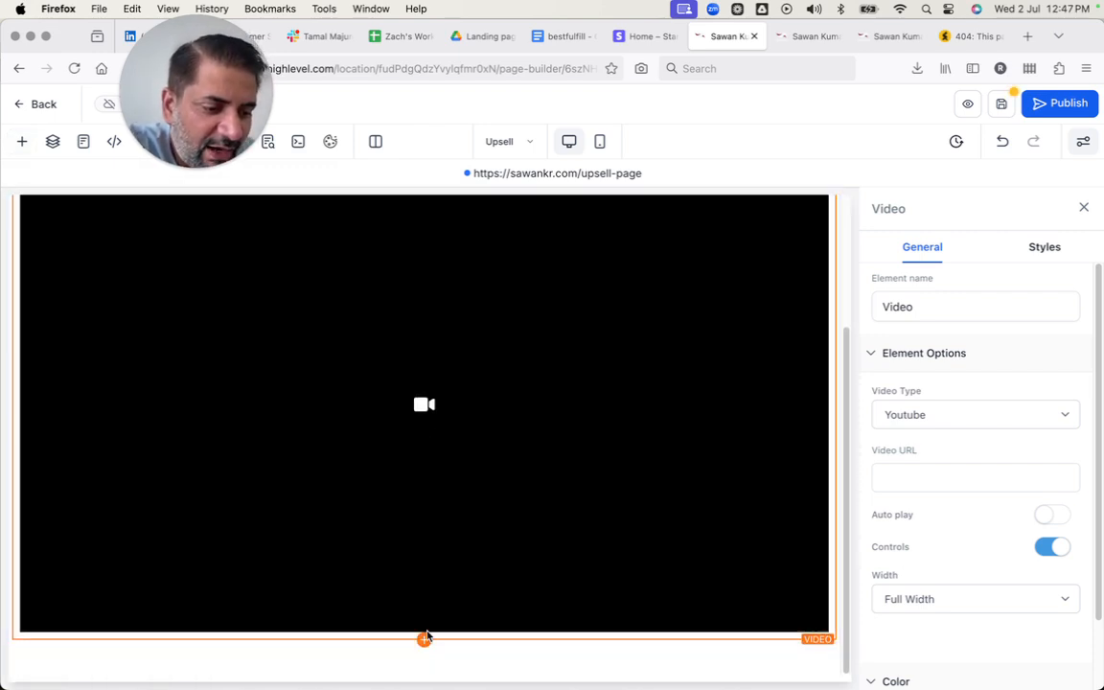
pyautogui.click(425, 640)
pyautogui.doubleClick(249, 255)
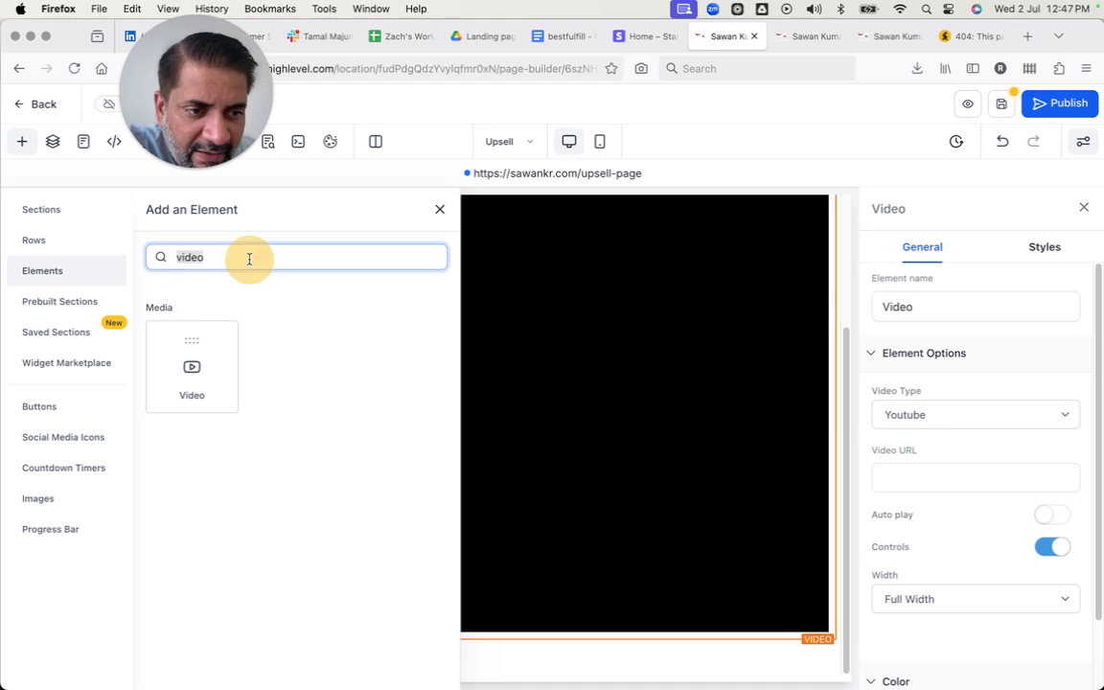
pyautogui.write('button')
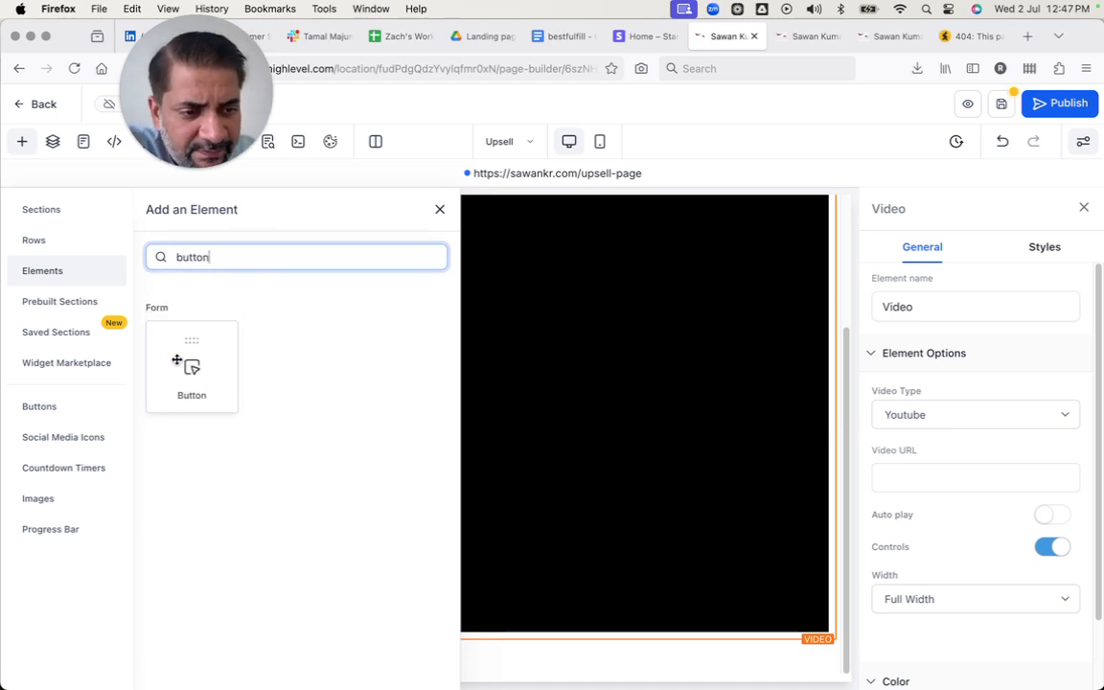
pyautogui.click(176, 360)
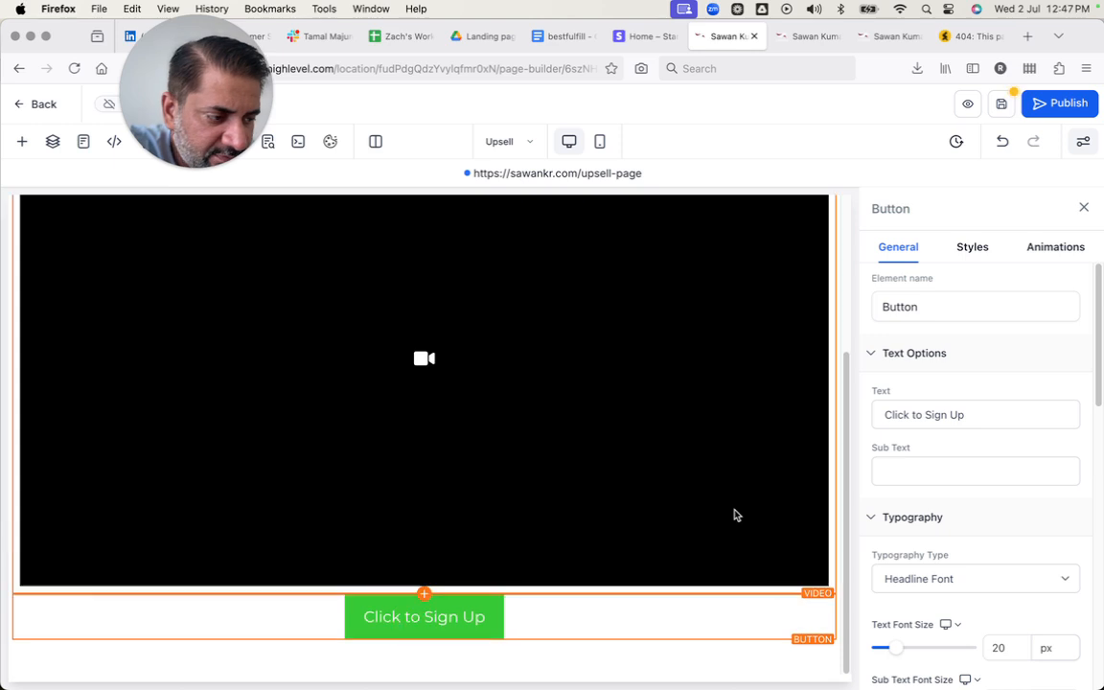
# Set the new button's text to "Yes I want to signup for the masterclass".
pyautogui.scroll(-10, 993, 566)
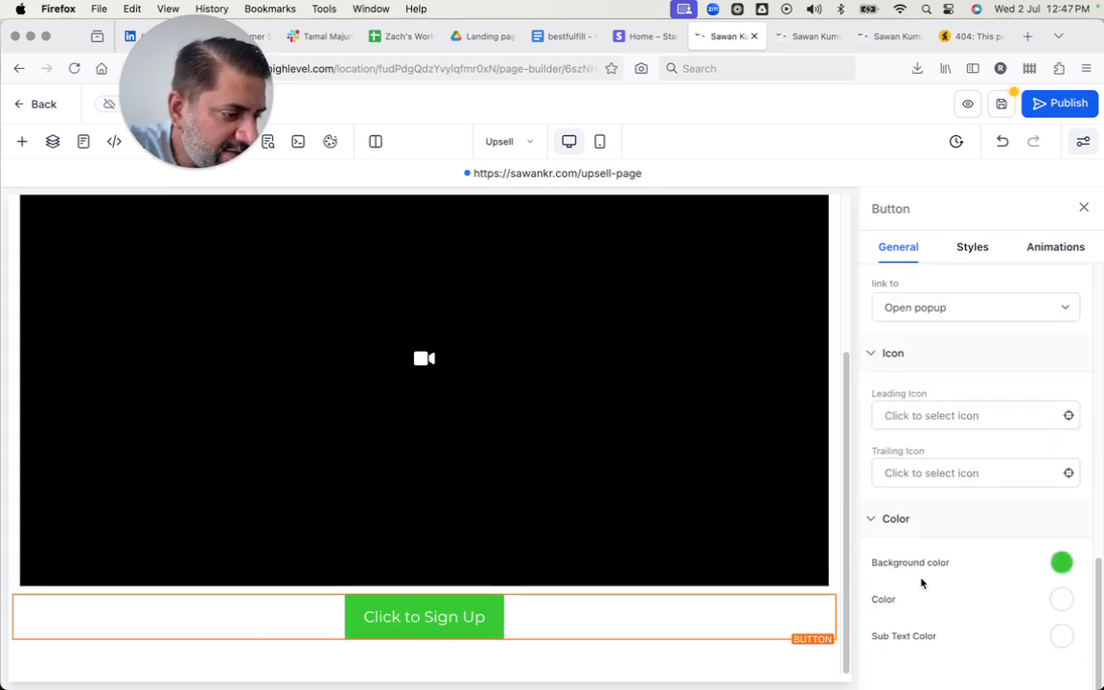
pyautogui.scroll(10, 925, 546)
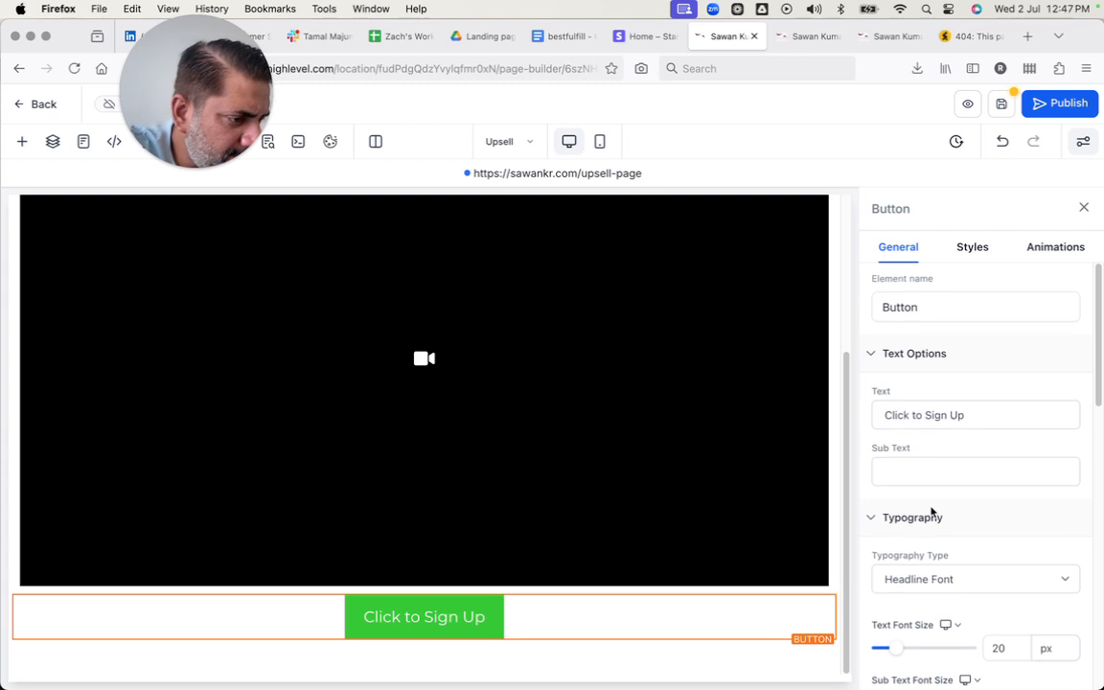
pyautogui.scroll(-2, 919, 479)
pyautogui.doubleClick(918, 336)
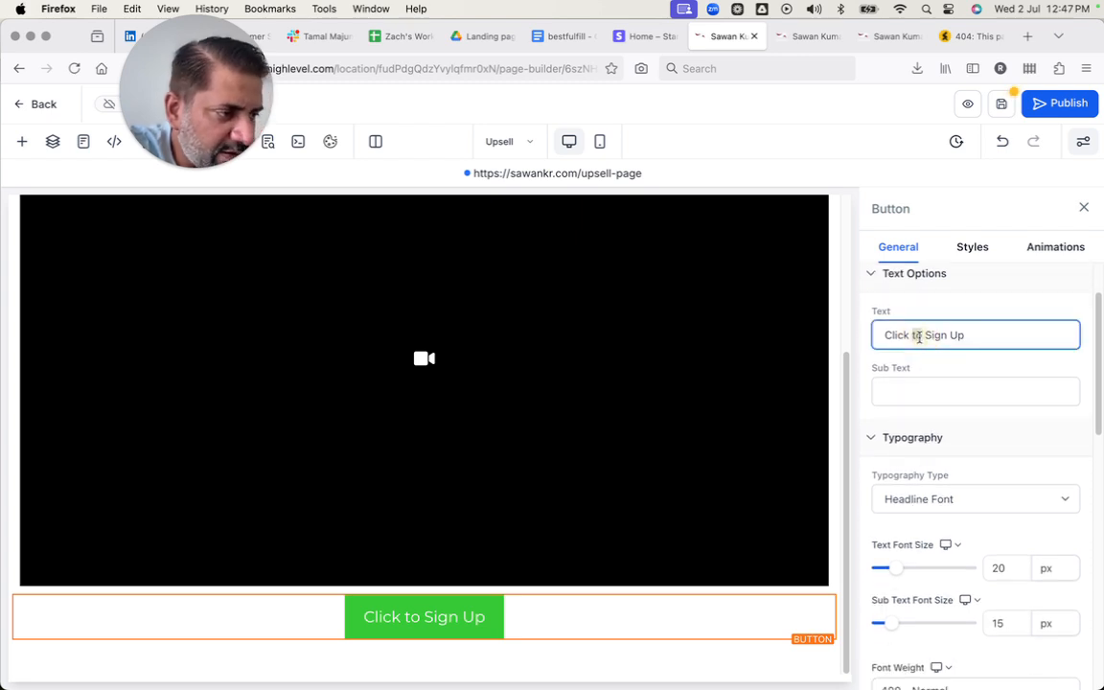
pyautogui.tripleClick(918, 335)
pyautogui.write('Yes I want t')
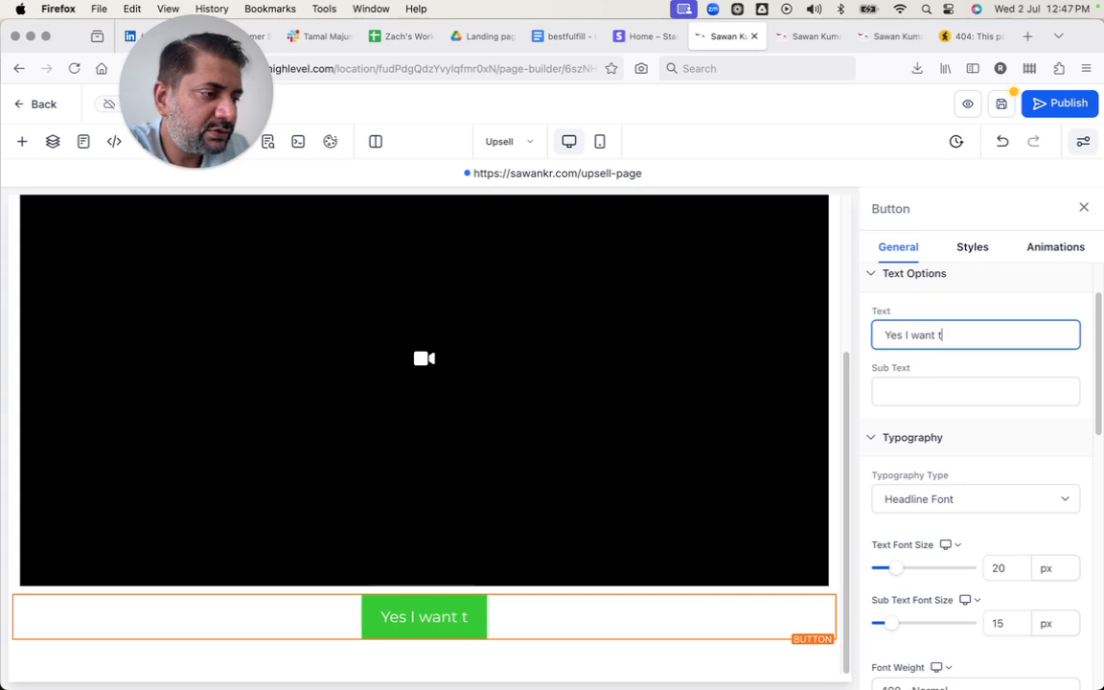
pyautogui.write('o signup for the mis')
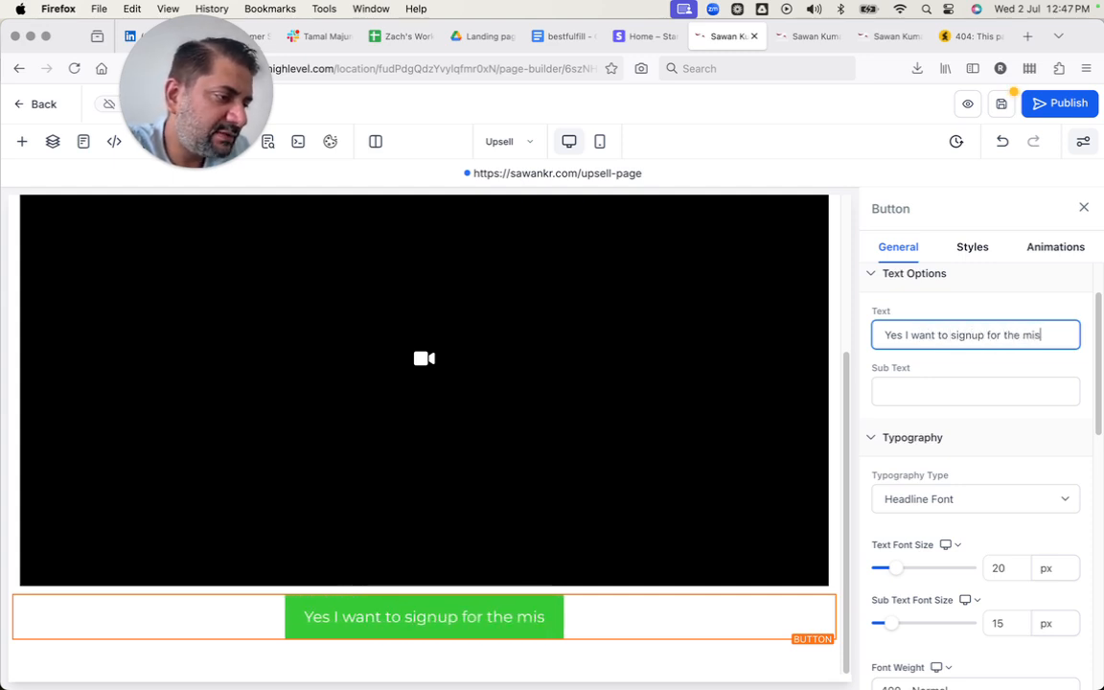
pyautogui.press('BackSpace')
pyautogui.press('BackSpace')
pyautogui.write('asterclas')
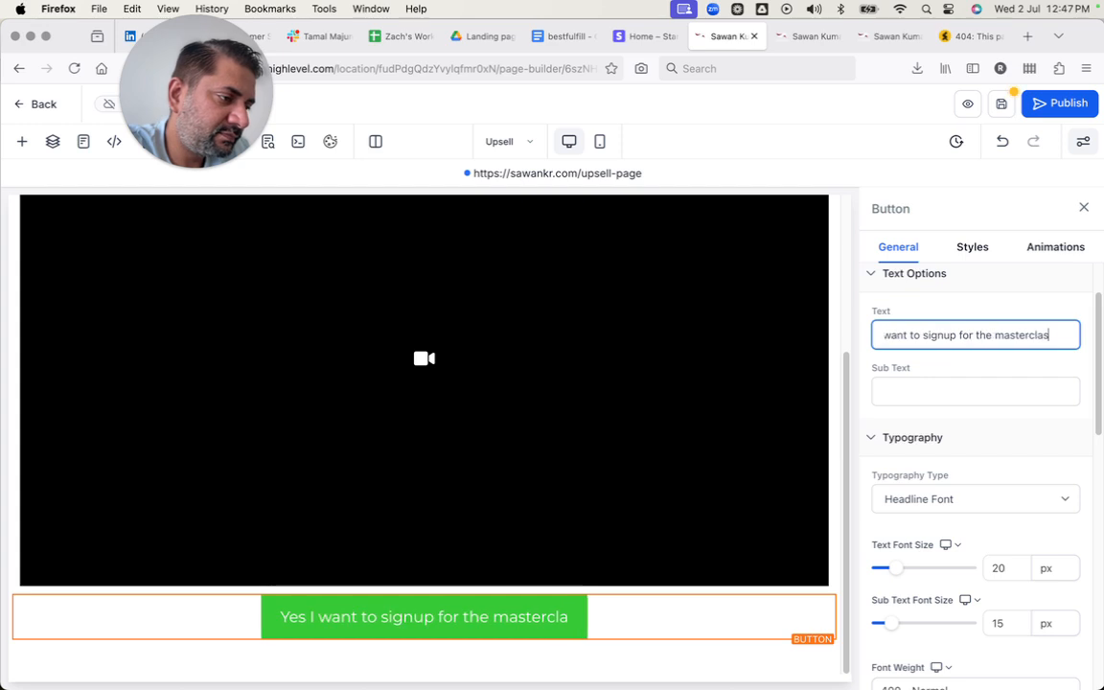
pyautogui.write('s')
# Set the button's sub text to "Limited time offer $97 only".
pyautogui.click(900, 394)
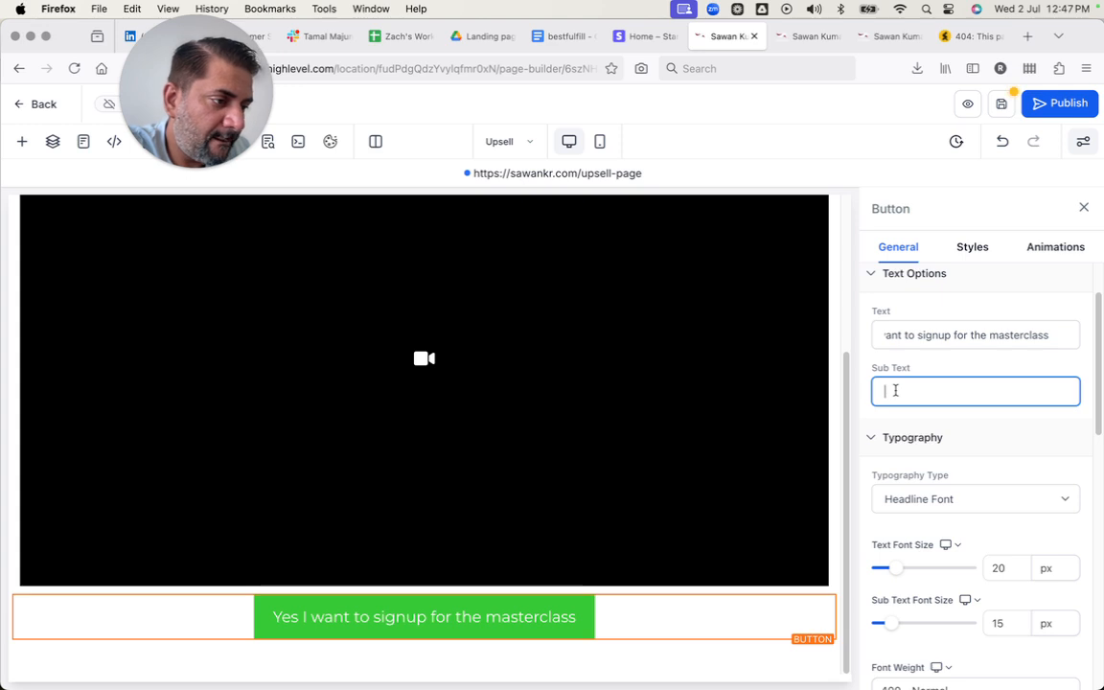
pyautogui.write('Limited time off')
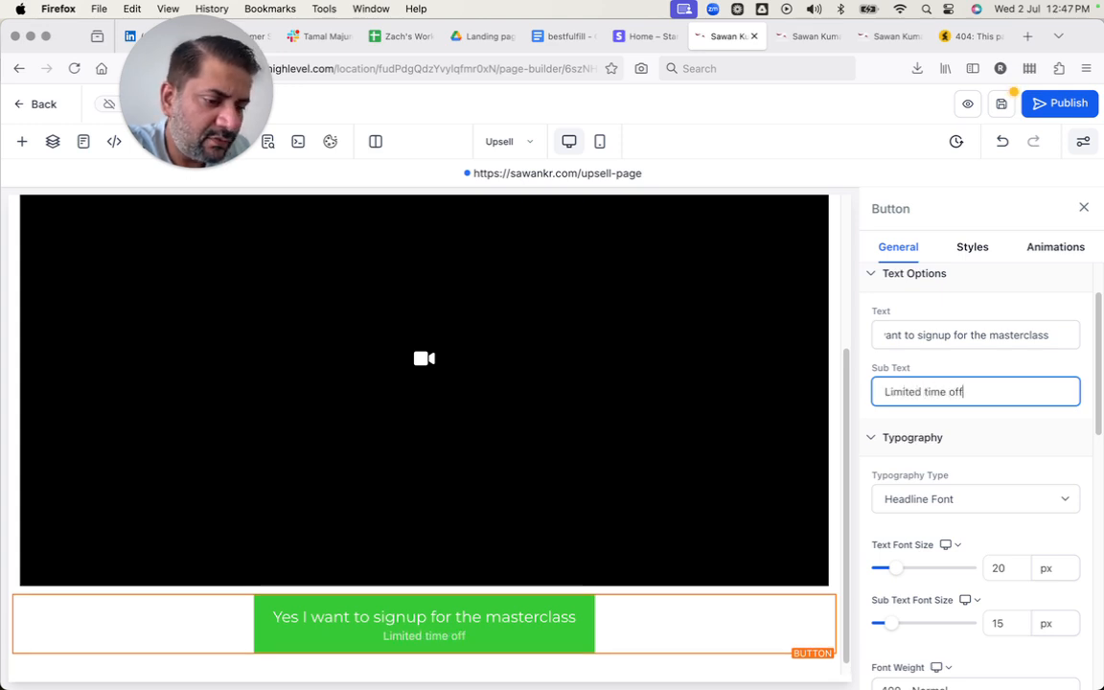
pyautogui.write('er $97 only')
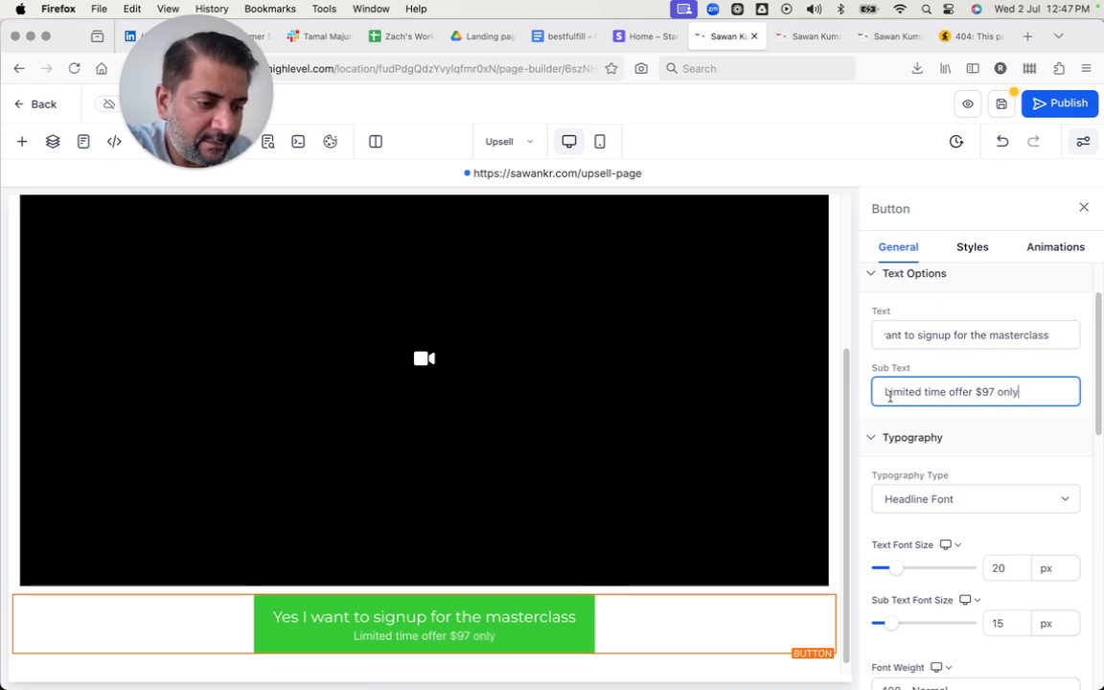
# Insert a second button below the masterclass signup button and set its text to "No I will skip this".
pyautogui.scroll(-1, 842, 438)
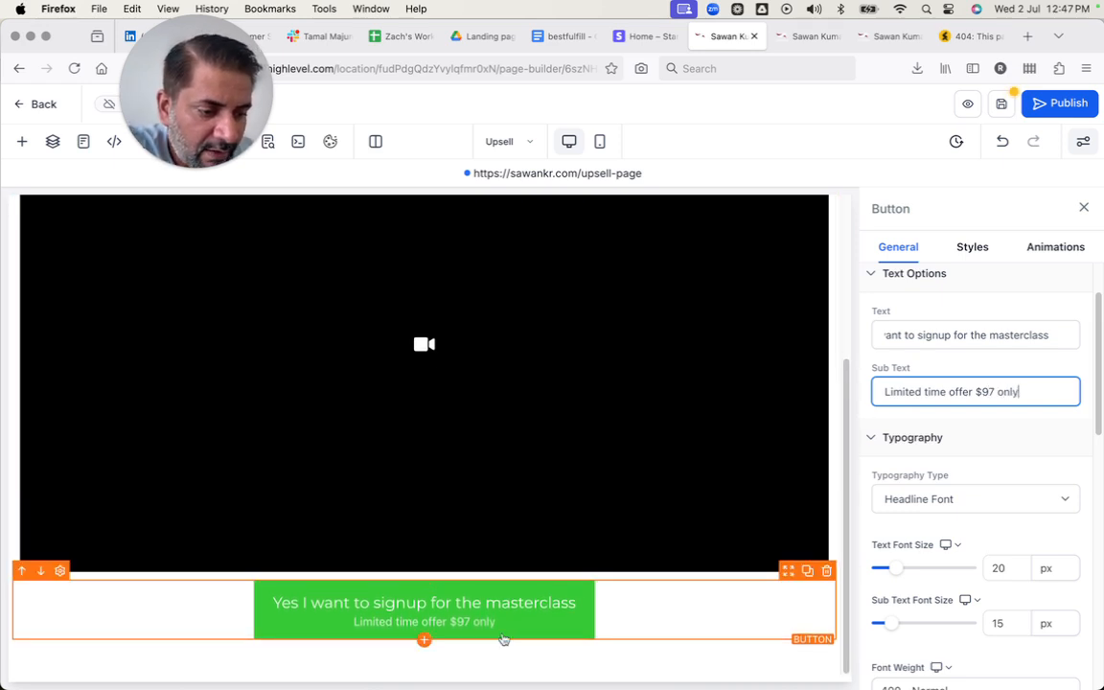
pyautogui.click(424, 639)
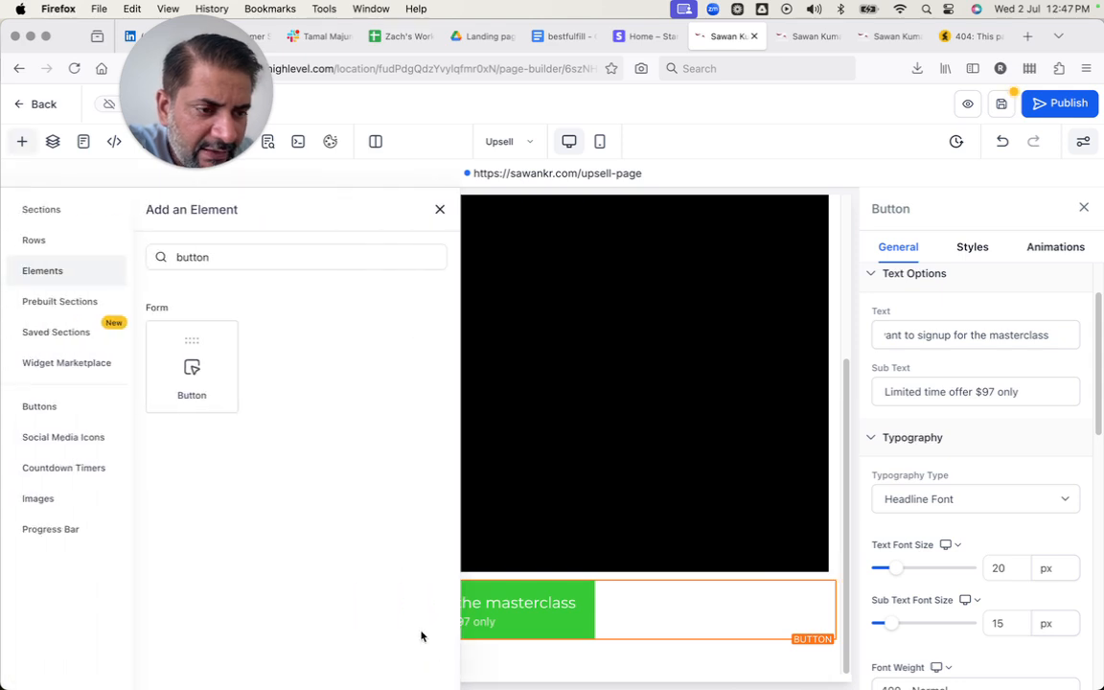
pyautogui.click(216, 365)
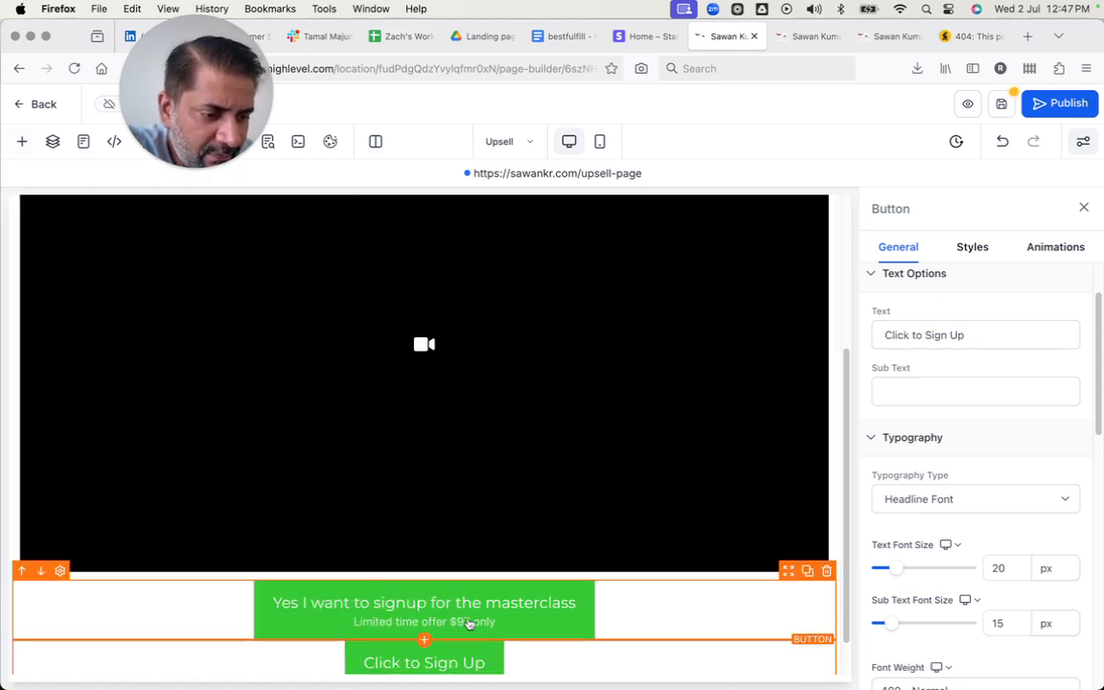
pyautogui.click(968, 335)
pyautogui.tripleClick(968, 336)
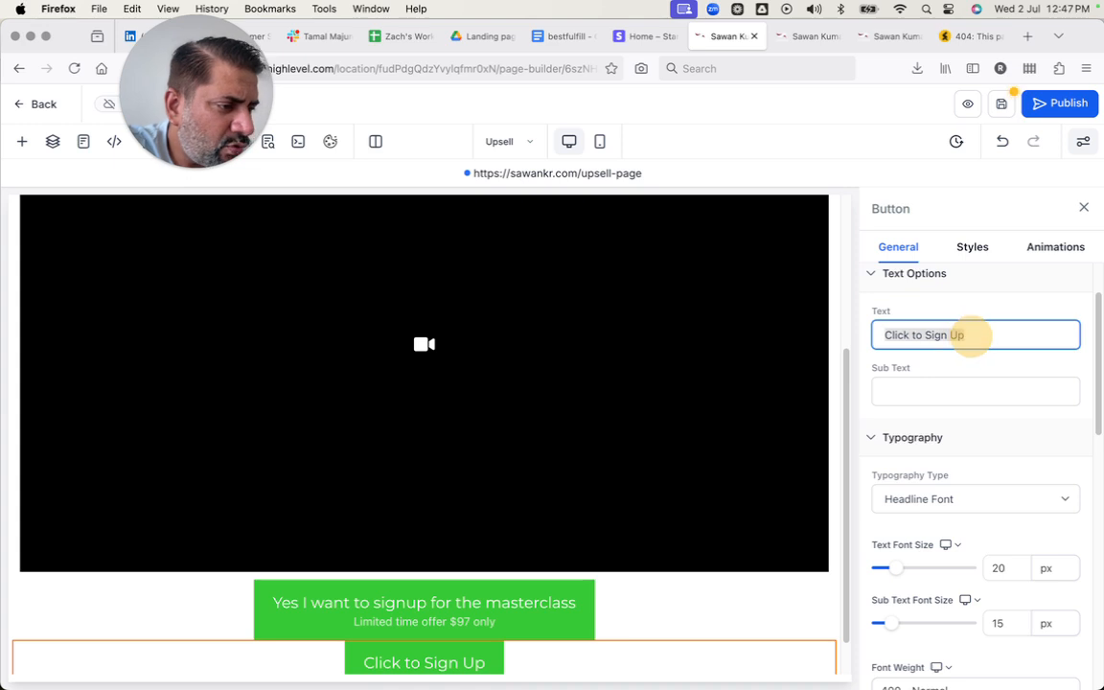
pyautogui.write('No I will skip this')
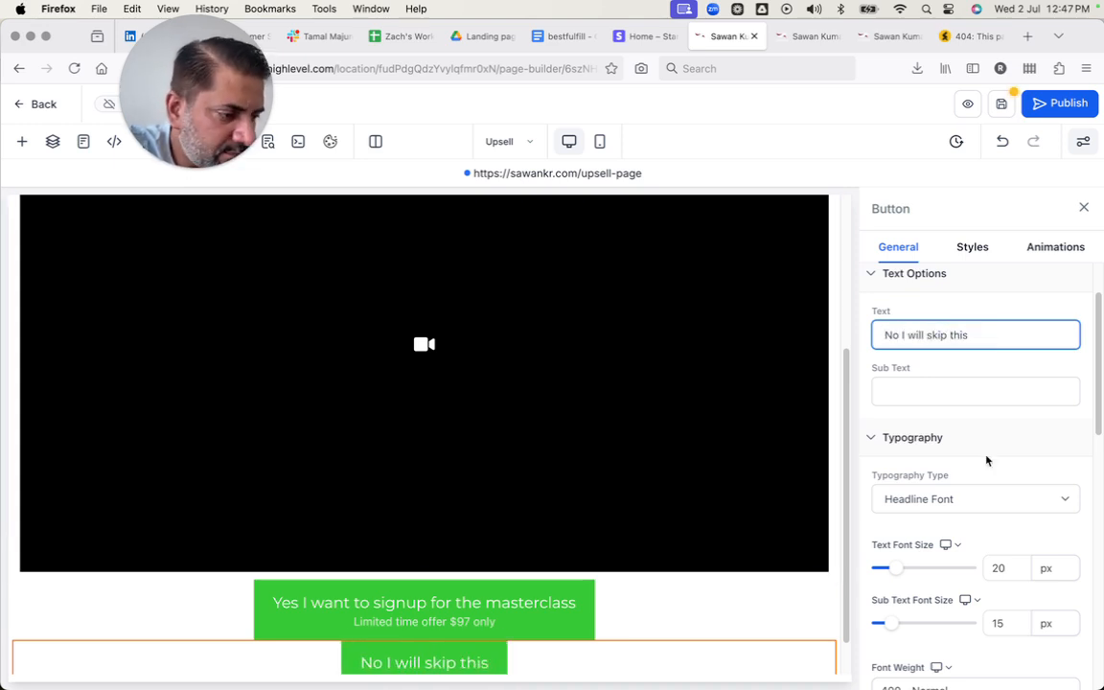
# Give the skip button a white background colour and black text.
pyautogui.scroll(-10, 985, 461)
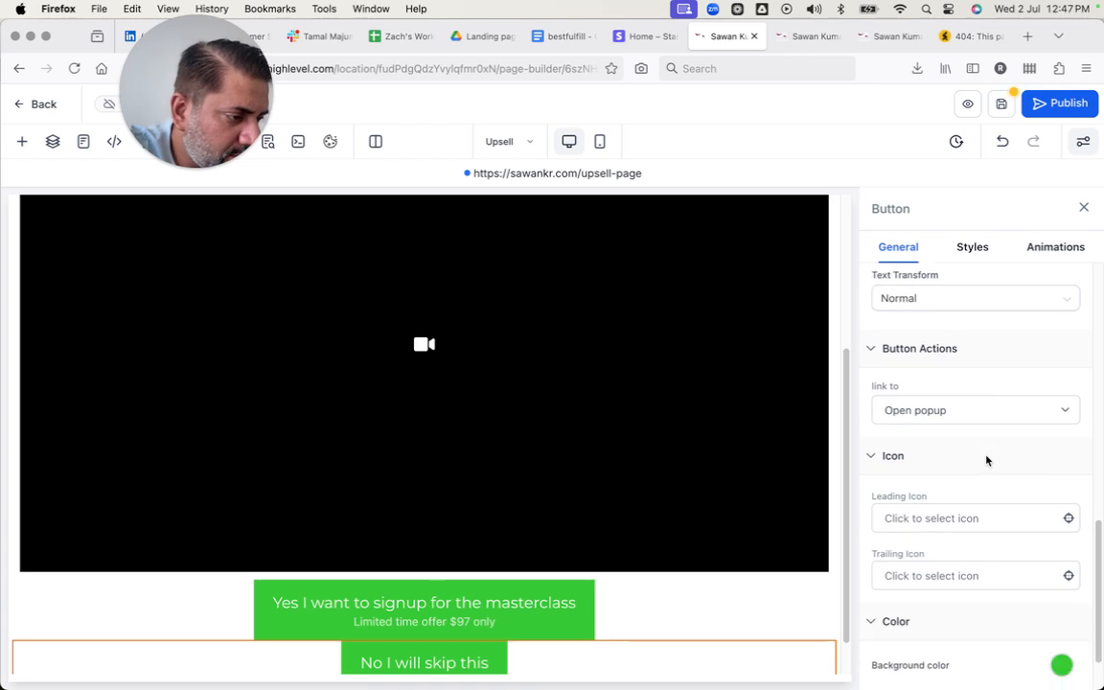
pyautogui.click(1063, 565)
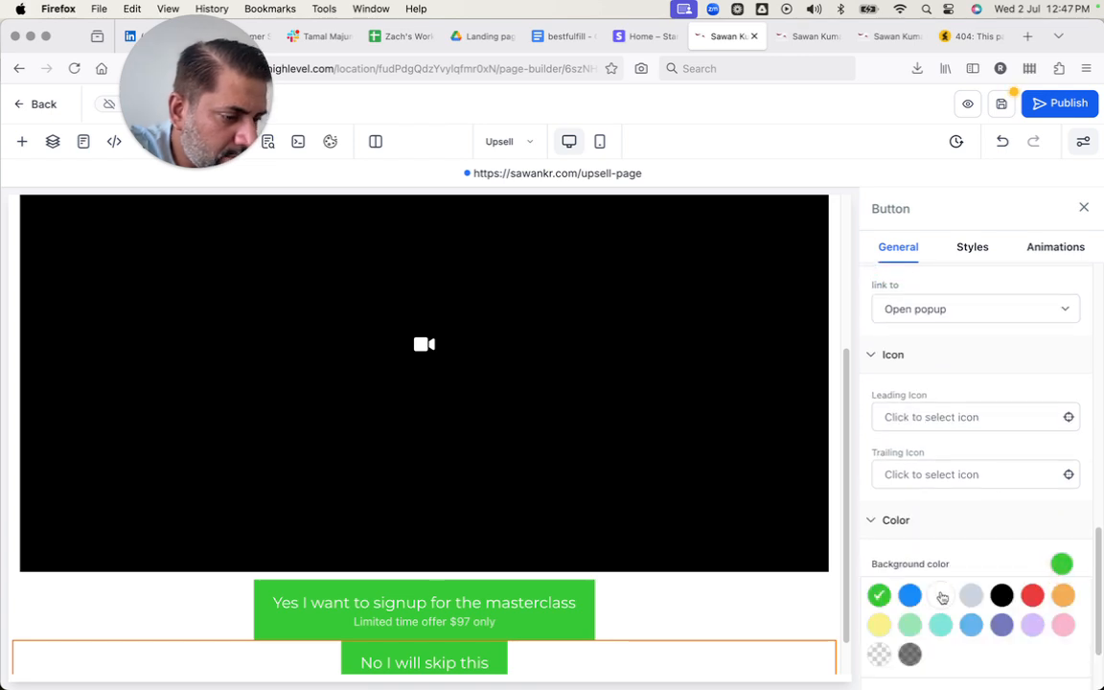
pyautogui.click(941, 596)
pyautogui.click(1061, 564)
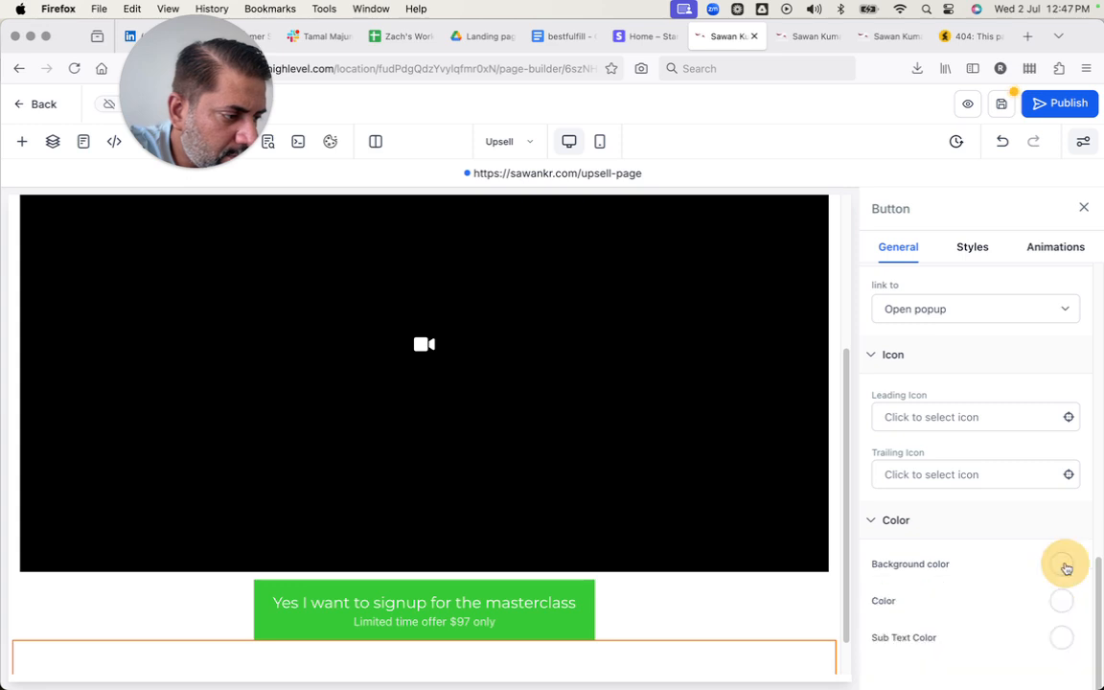
pyautogui.click(1062, 600)
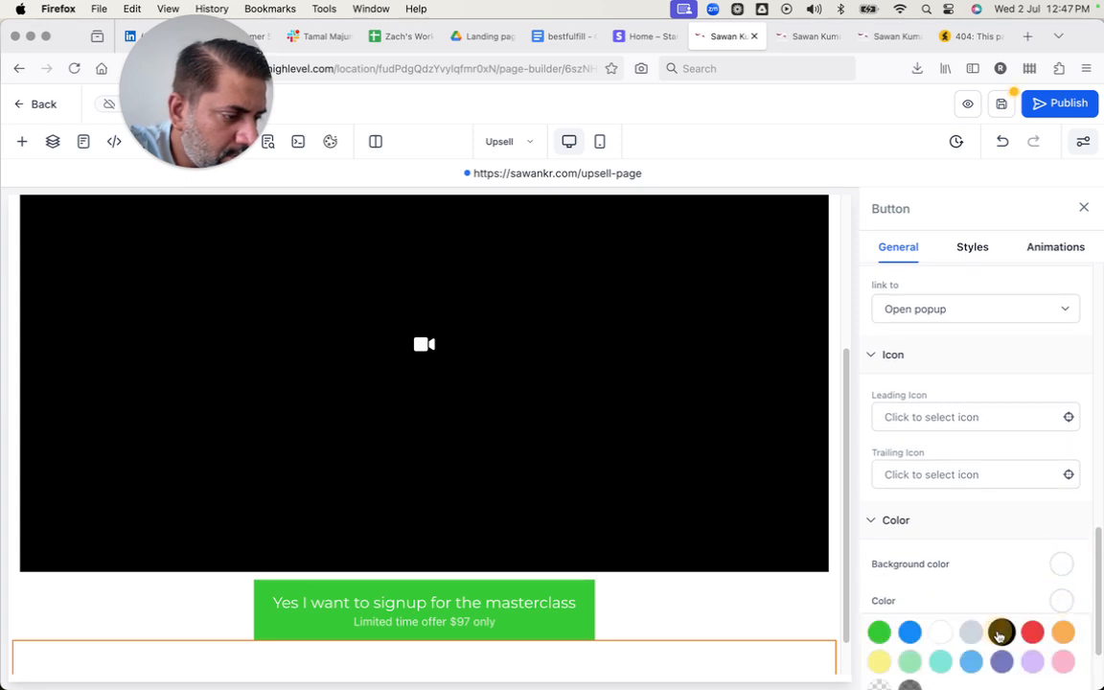
pyautogui.click(999, 632)
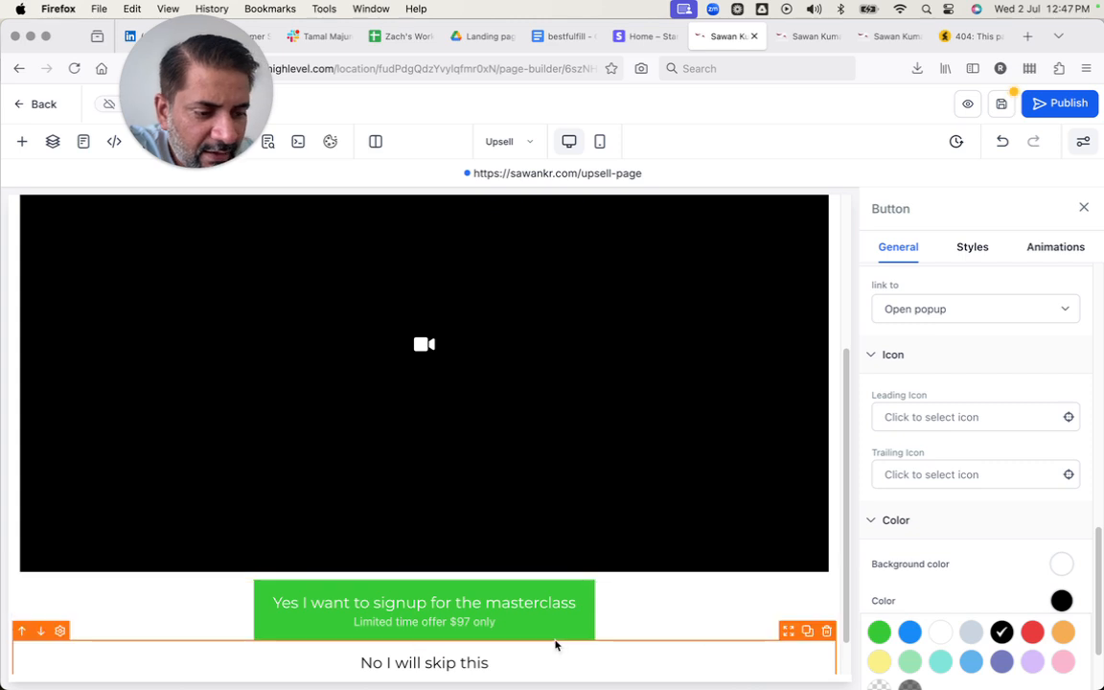
pyautogui.scroll(-1, 557, 642)
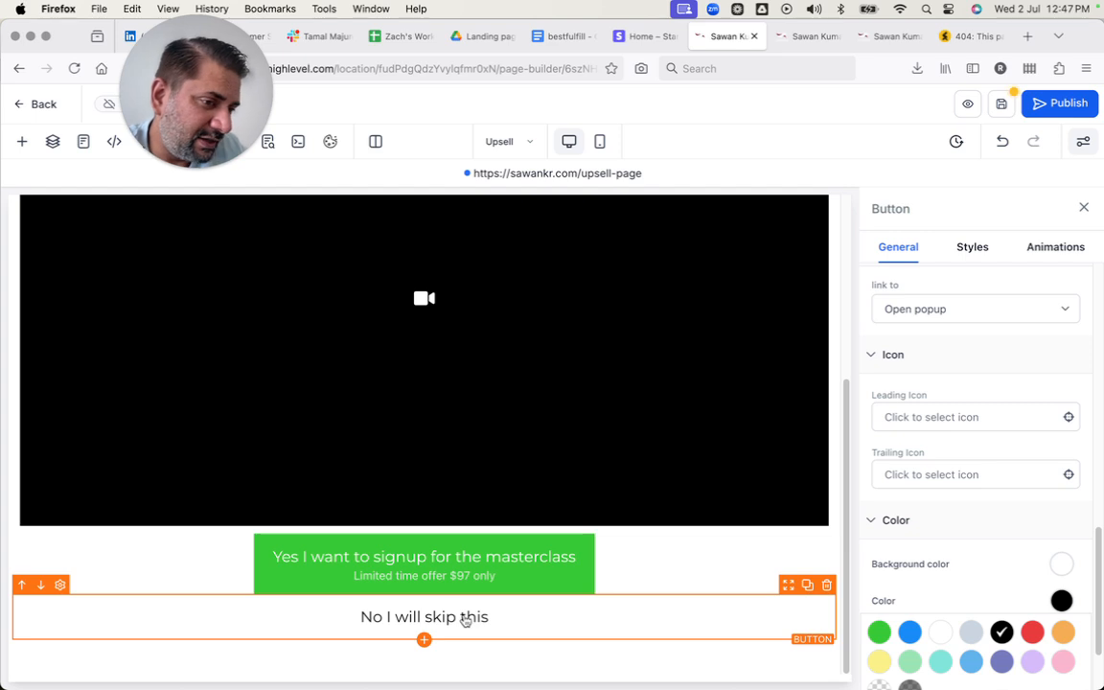
# Link the "No I will skip this" button to the Next step of the funnel.
pyautogui.click(462, 551)
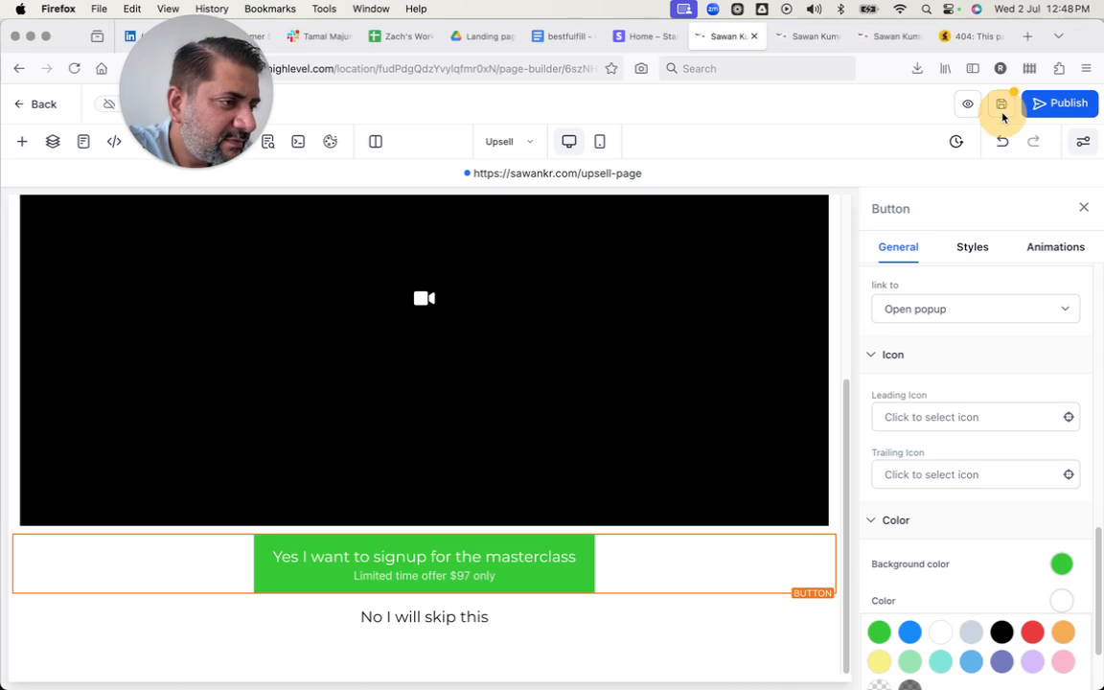
pyautogui.click(421, 618)
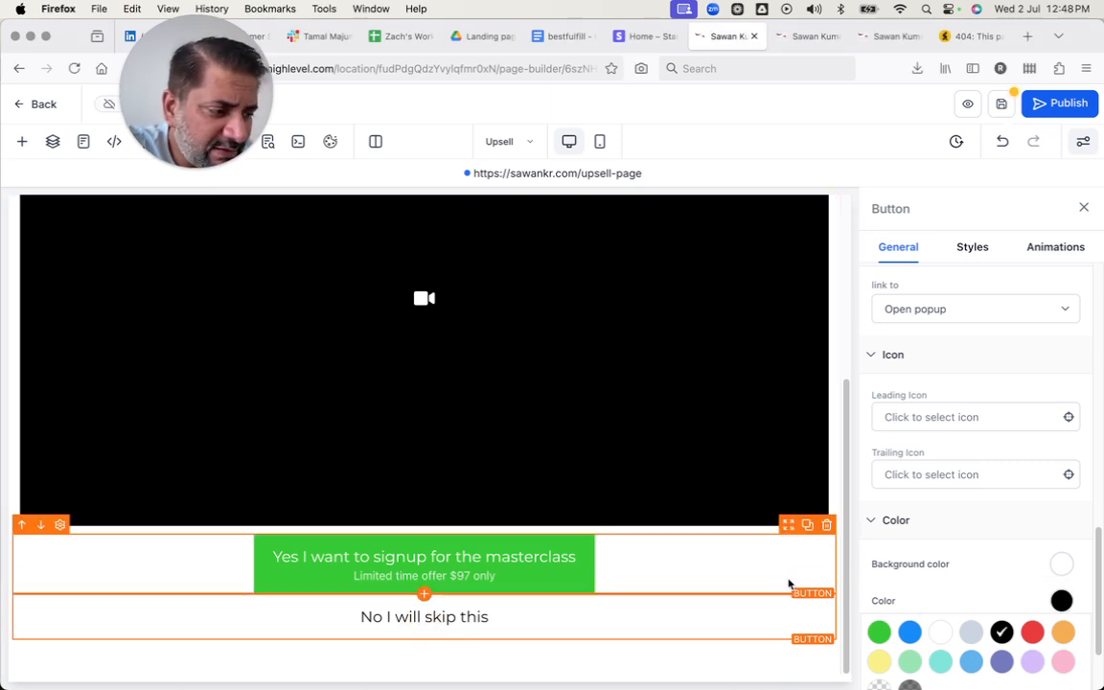
pyautogui.scroll(-3, 980, 606)
pyautogui.scroll(3, 978, 604)
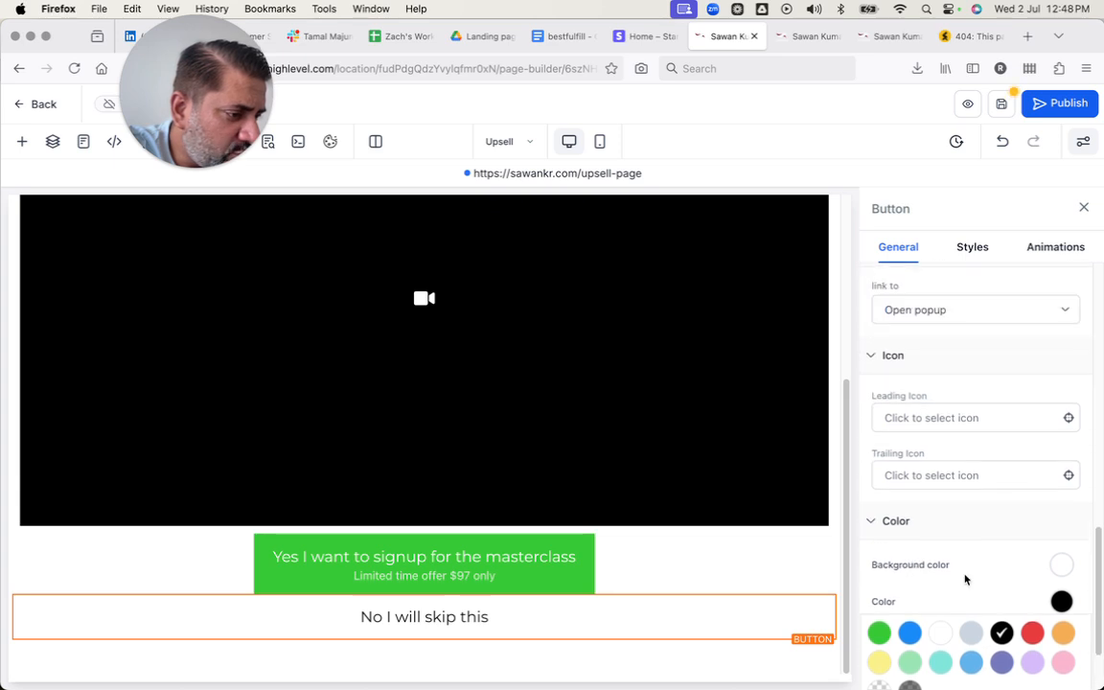
pyautogui.click(881, 517)
pyautogui.click(916, 540)
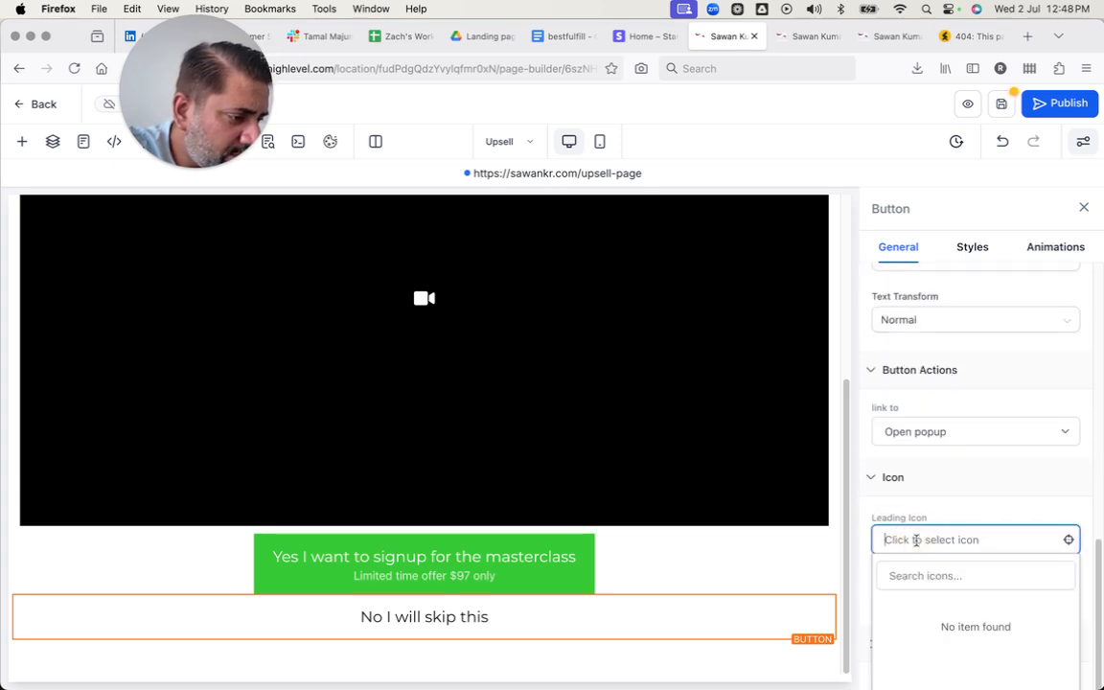
pyautogui.click(892, 476)
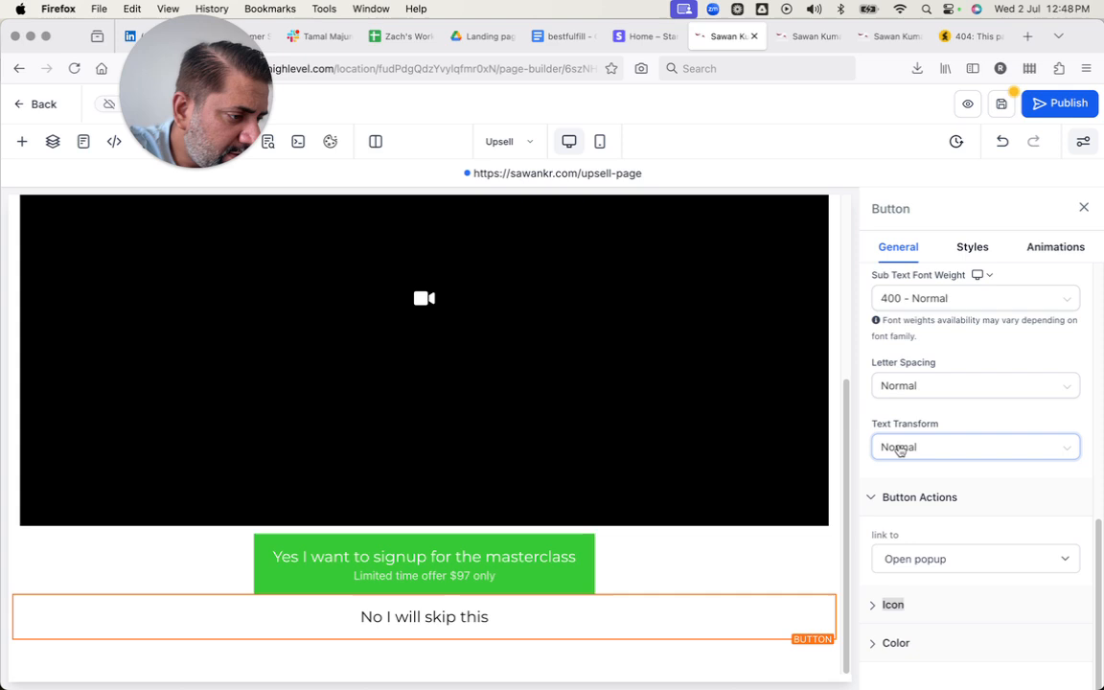
pyautogui.click(916, 554)
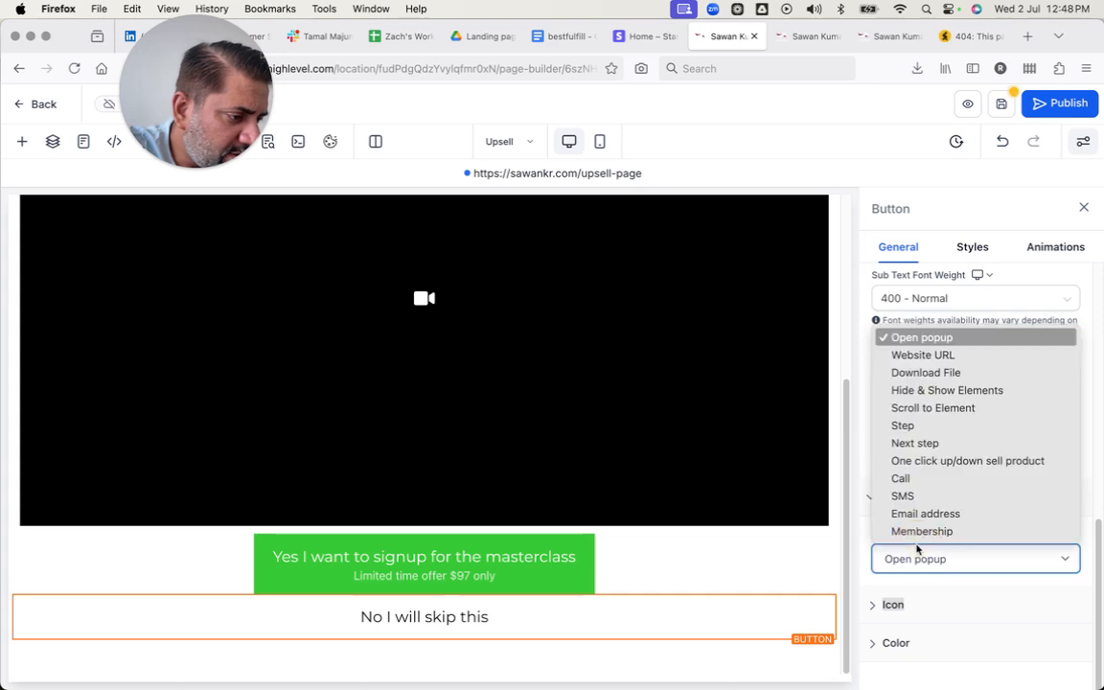
pyautogui.click(926, 444)
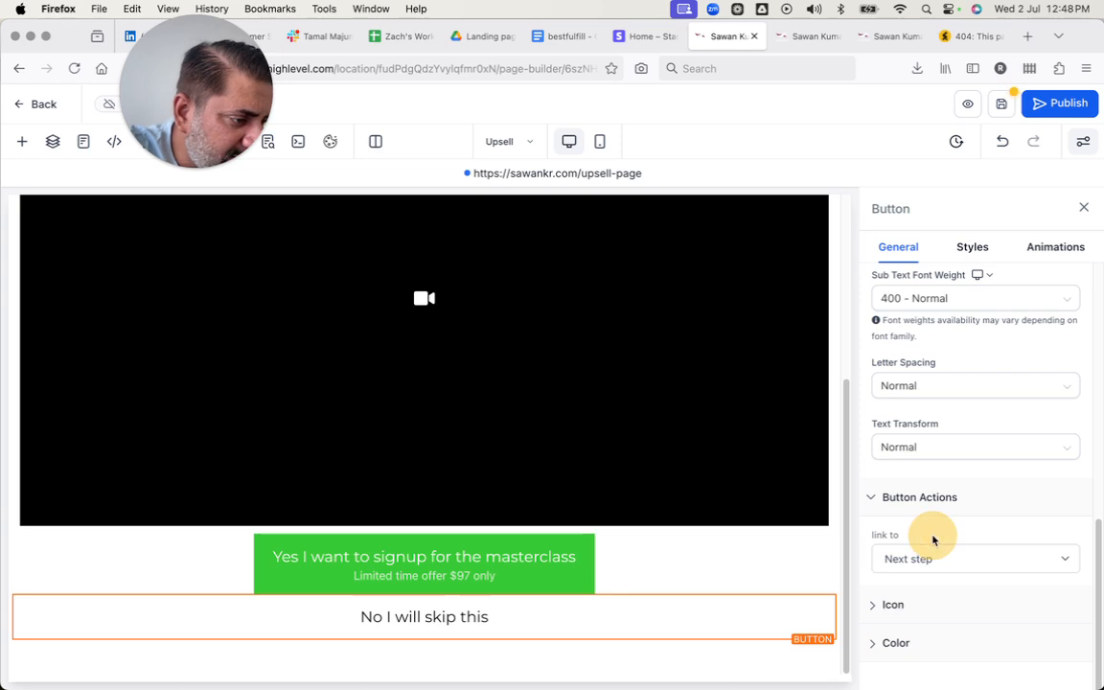
# Link the green masterclass signup button to "One click up/down sell product".
pyautogui.click(566, 573)
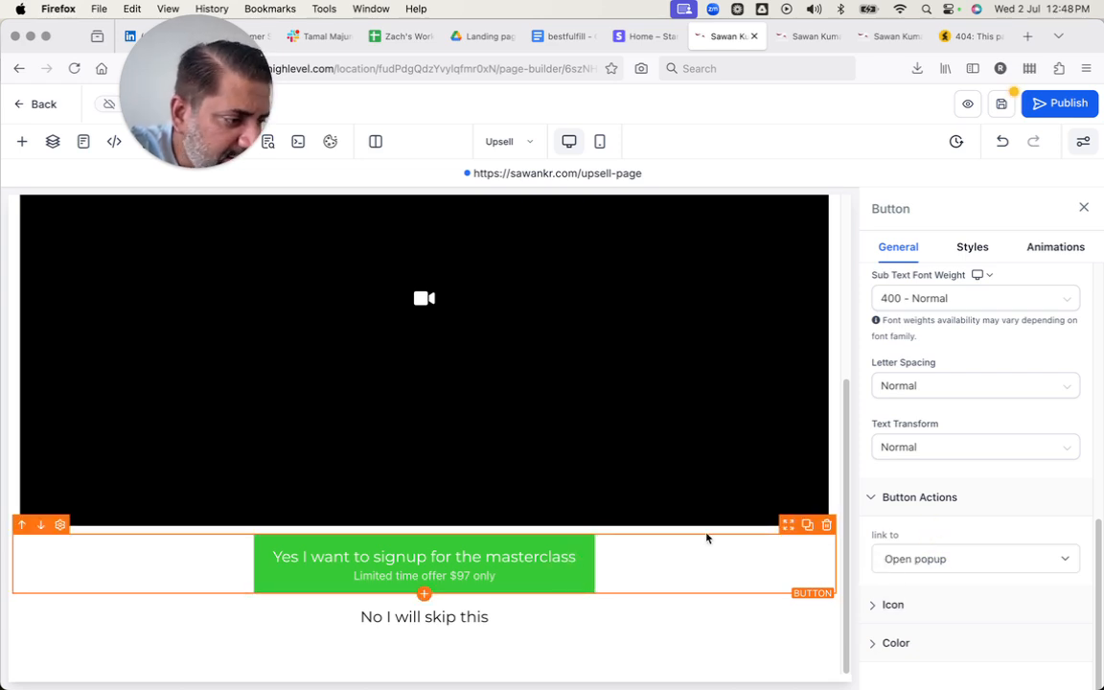
pyautogui.click(922, 558)
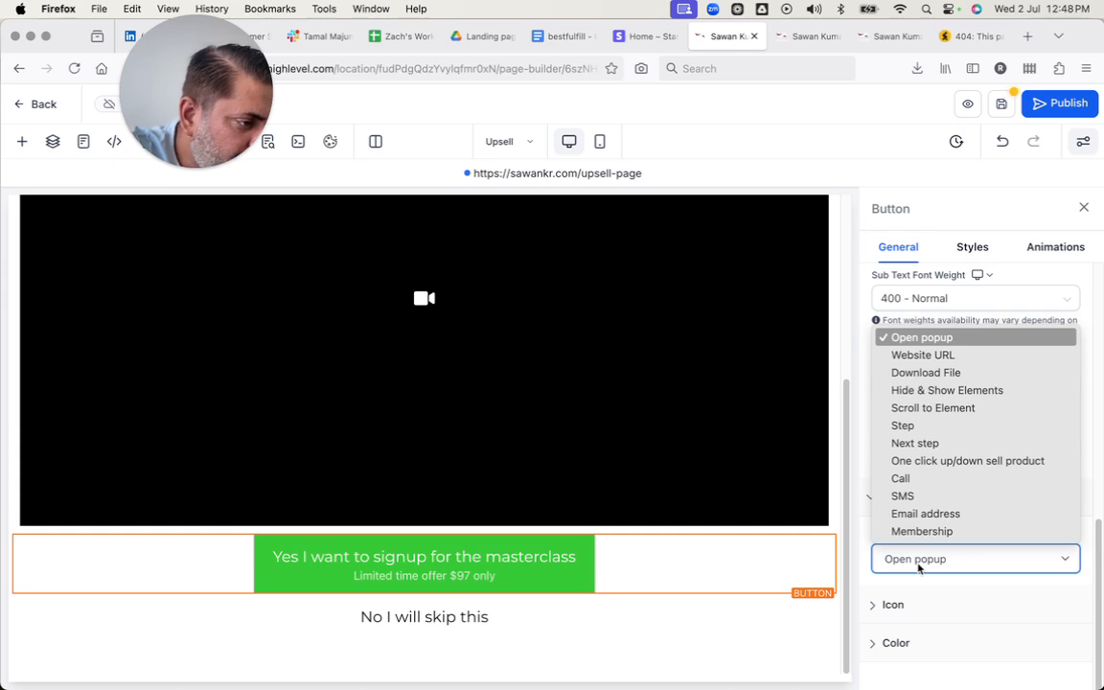
pyautogui.click(931, 464)
pyautogui.scroll(-3, 941, 556)
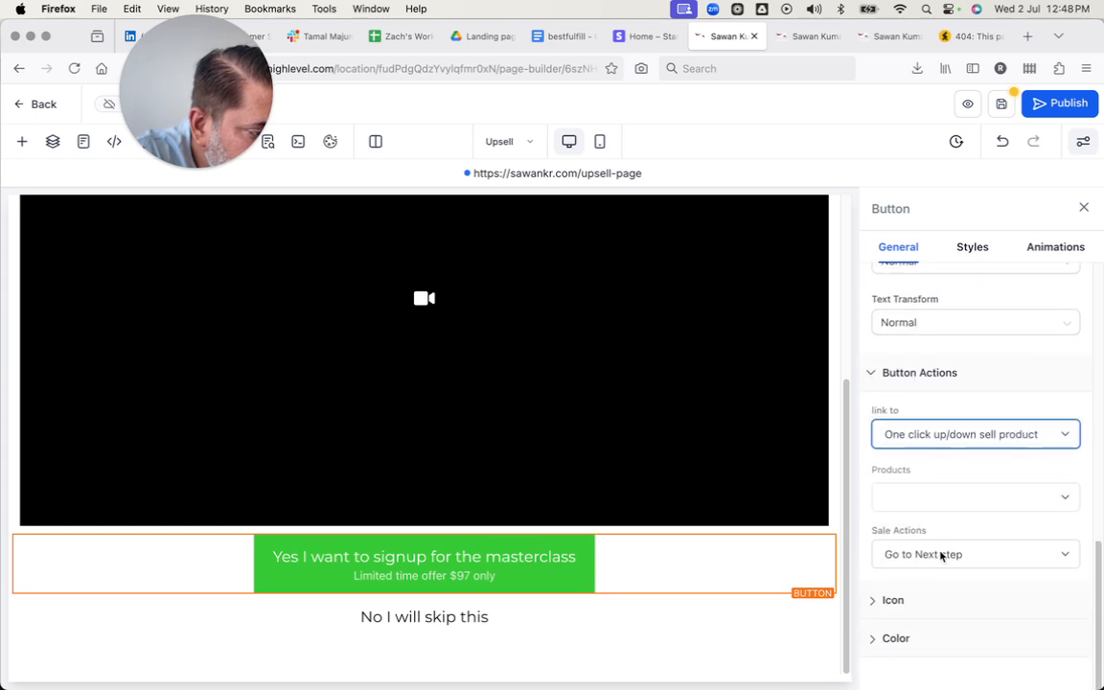
# Check which products are available for the signup button's one-click upsell action.
pyautogui.click(929, 500)
pyautogui.click(925, 530)
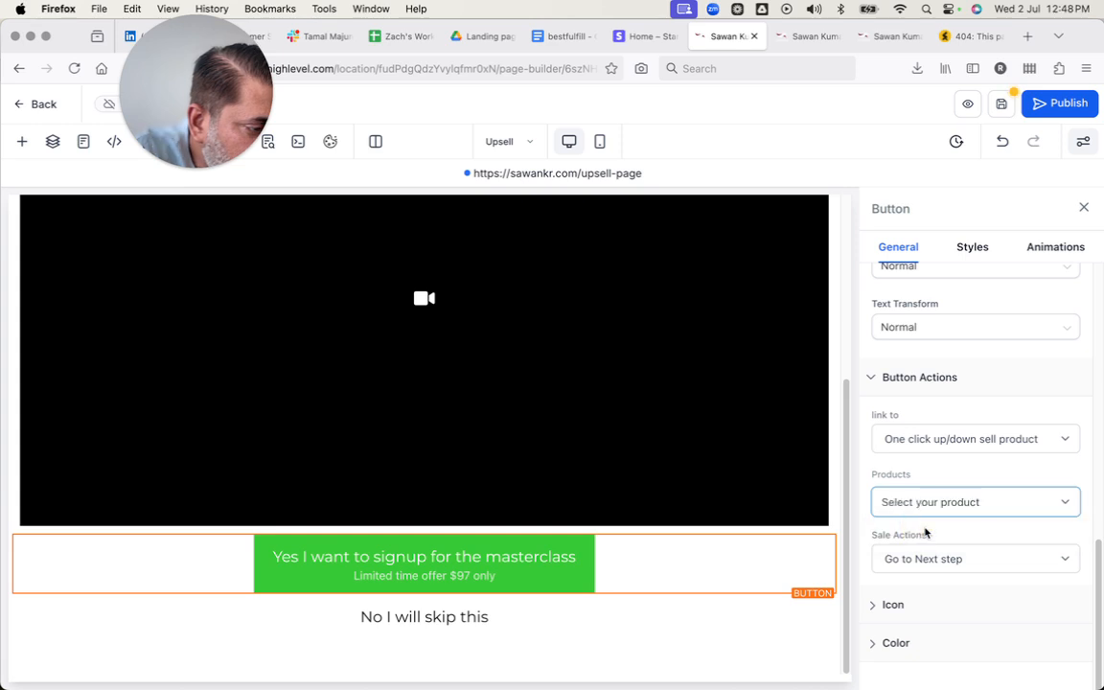
pyautogui.click(925, 504)
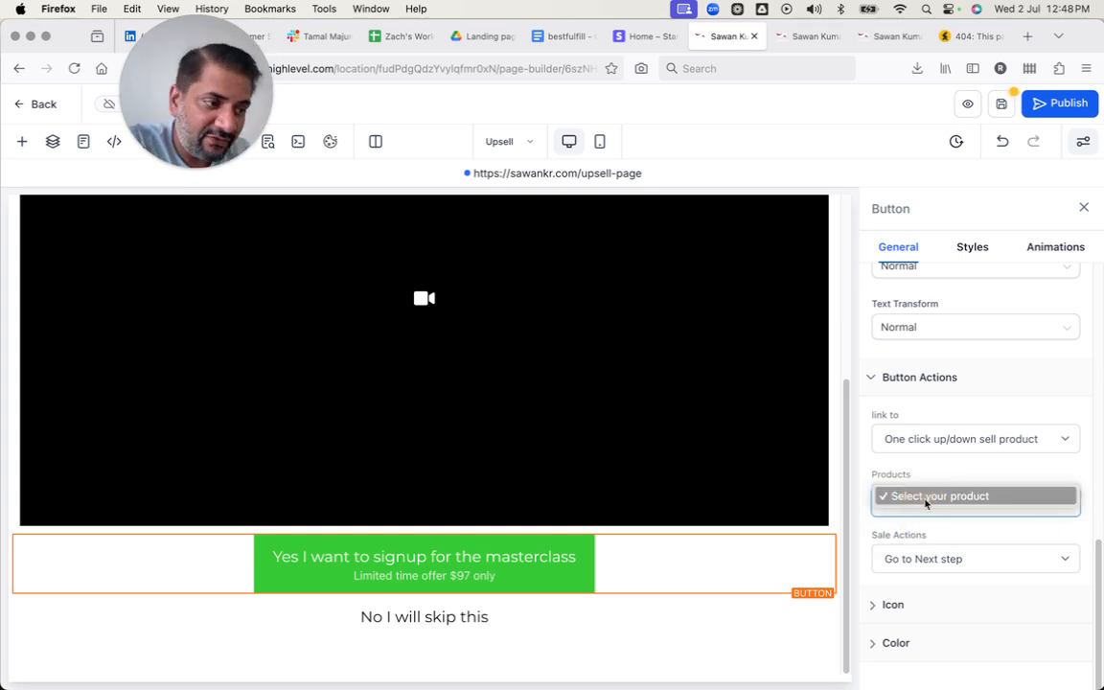
pyautogui.click(934, 467)
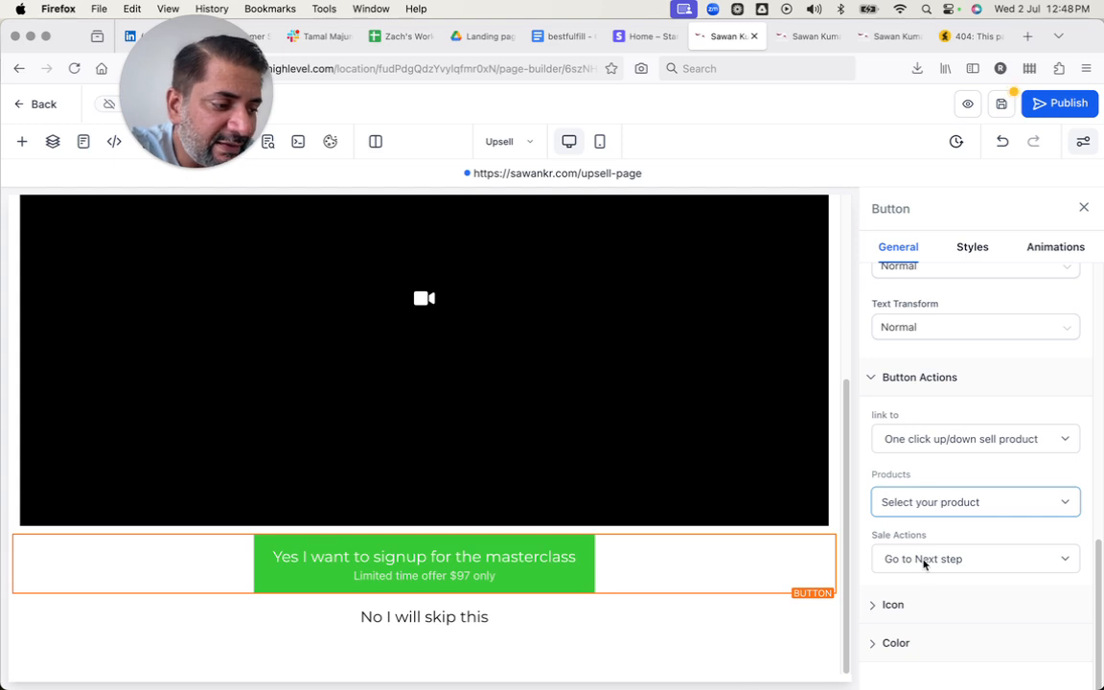
# Save the upsell page and return to the funnel's steps overview.
pyautogui.scroll(2, 680, 406)
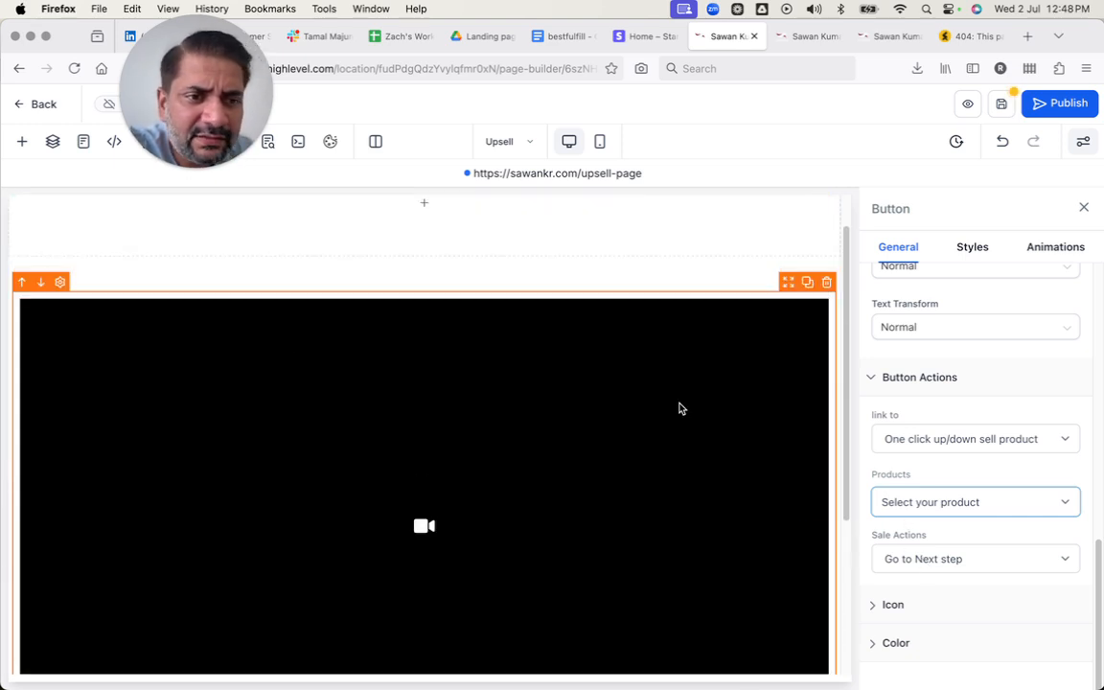
pyautogui.click(997, 107)
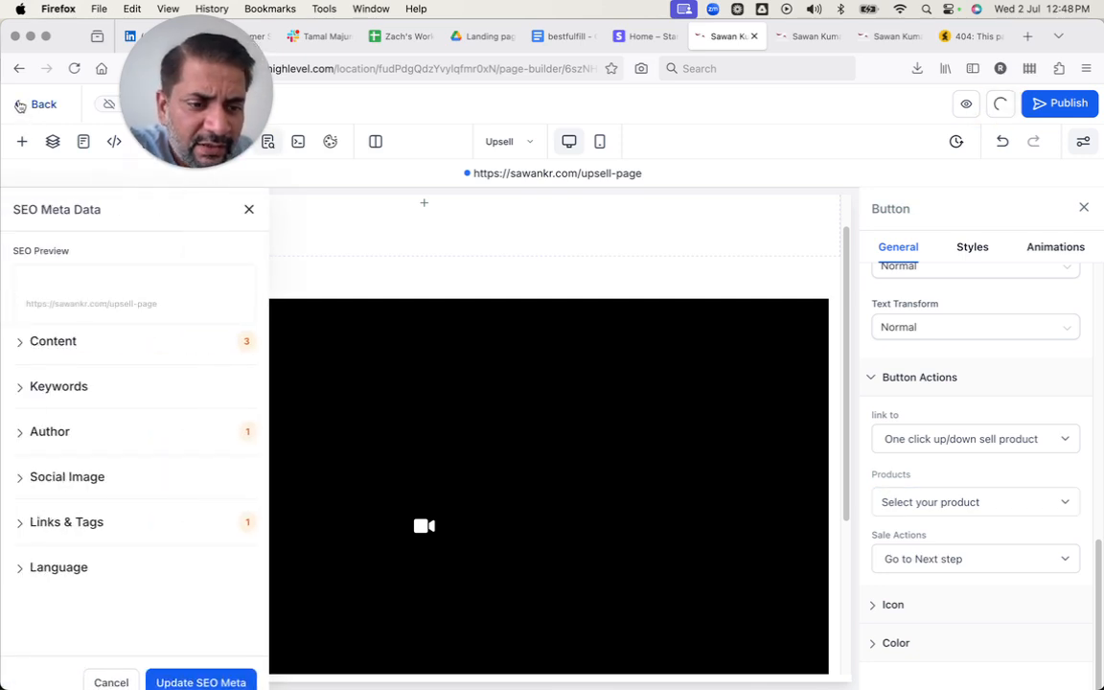
pyautogui.click(184, 676)
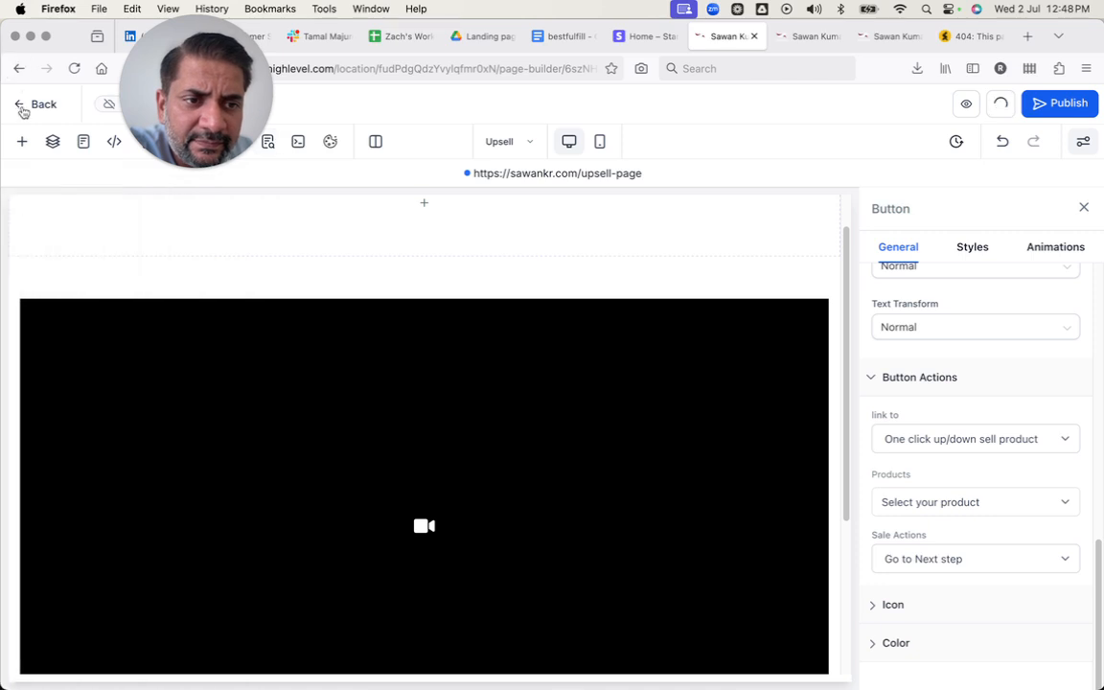
pyautogui.click(18, 105)
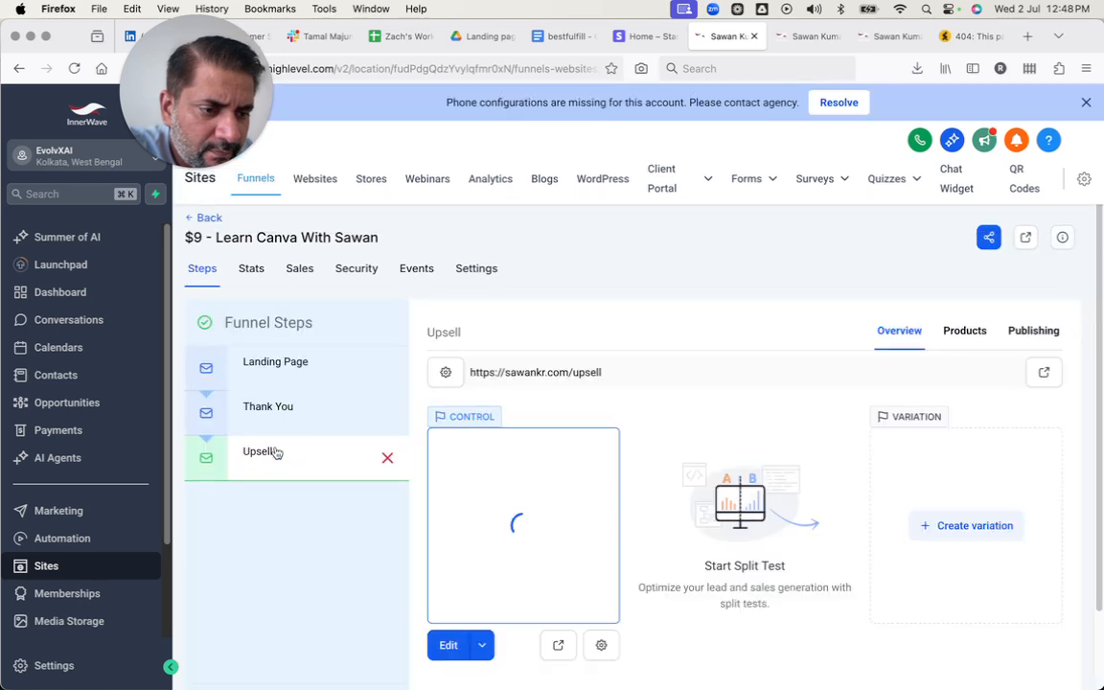
# Select the Upsell funnel step and open its control page for editing in a new tab.
pyautogui.moveTo(273, 451); pyautogui.dragTo(276, 409)
pyautogui.scroll(-2, 349, 635)
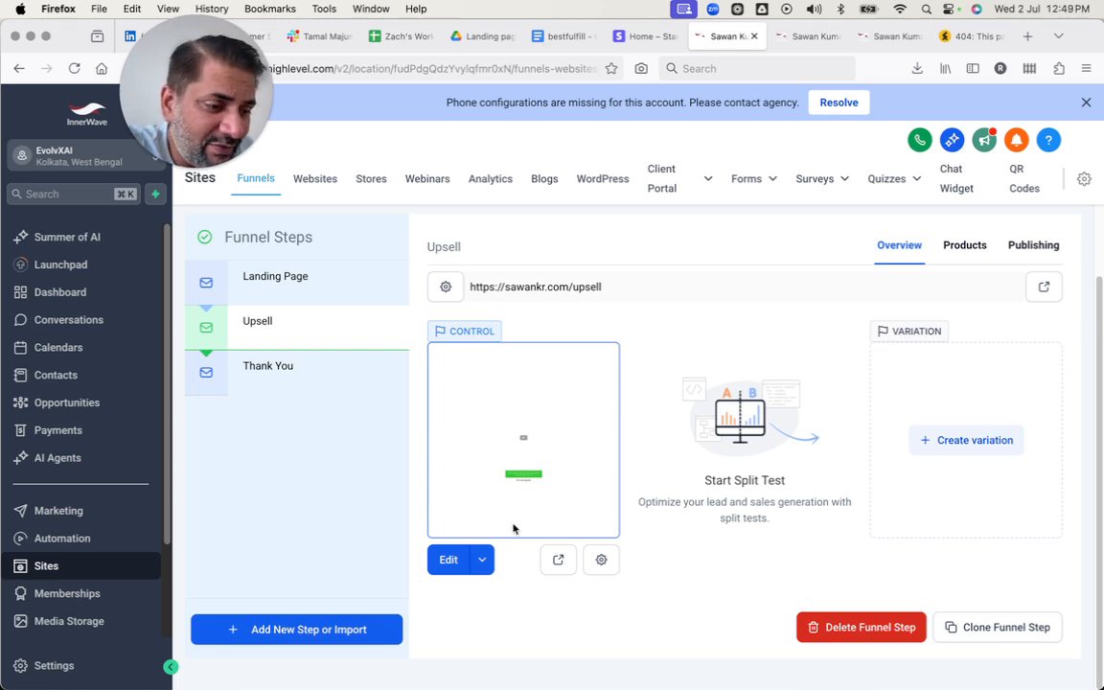
pyautogui.click(482, 560)
pyautogui.click(491, 522)
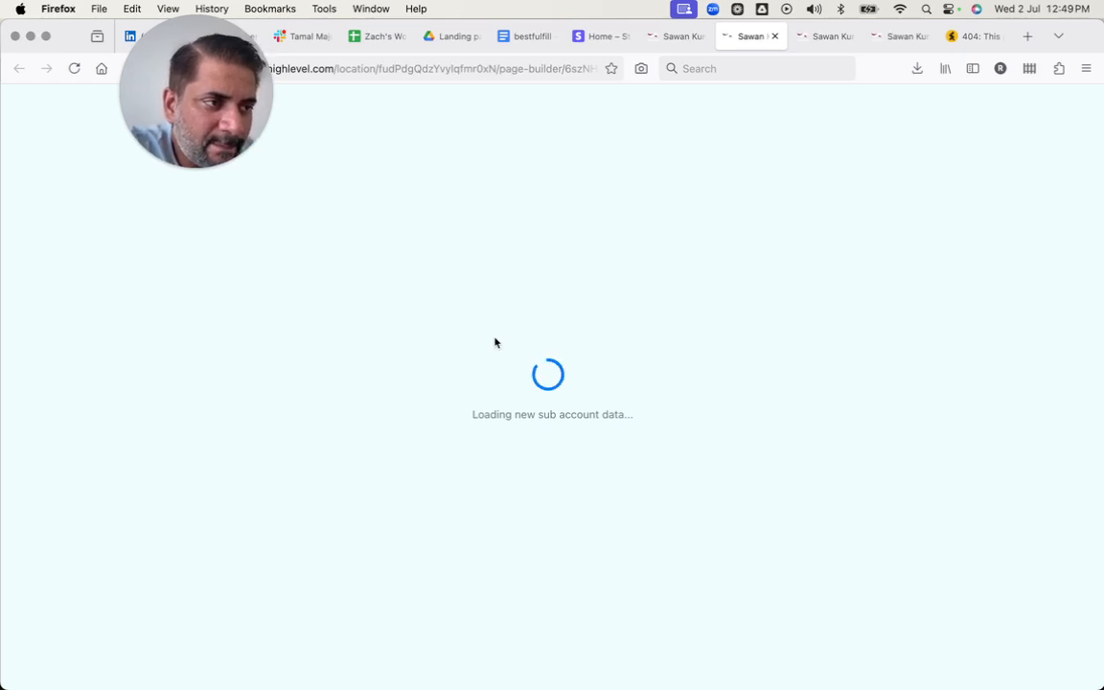
# Search Google in a new browser tab for "upsell page templates" and look through the results.
pyautogui.click(1027, 36)
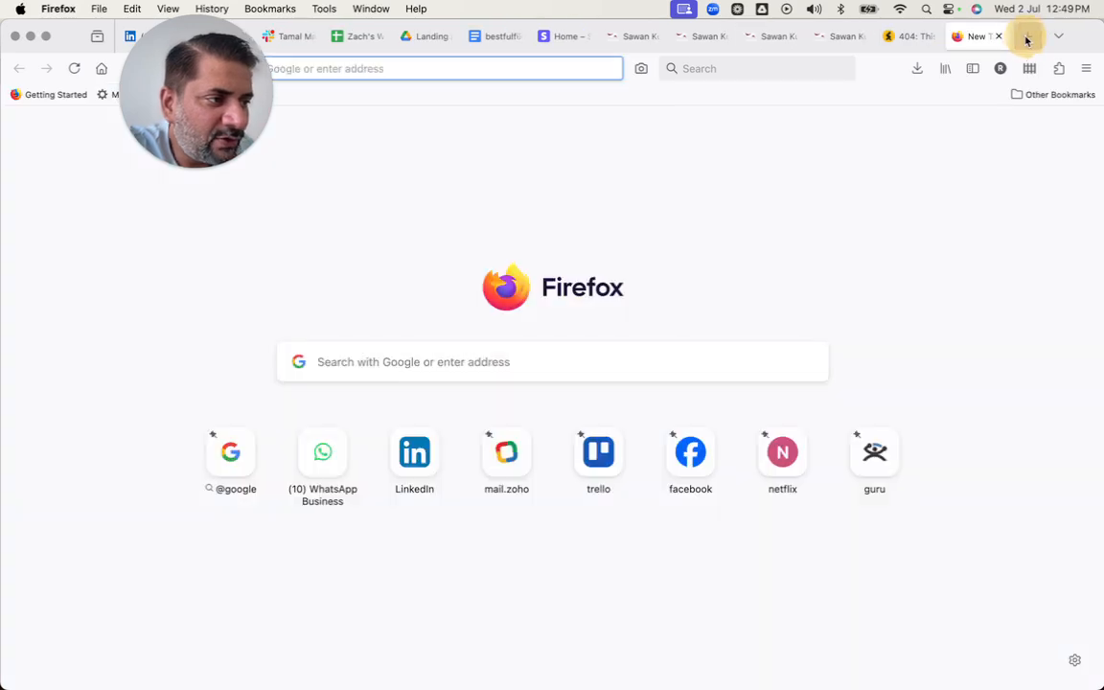
pyautogui.write('upsell')
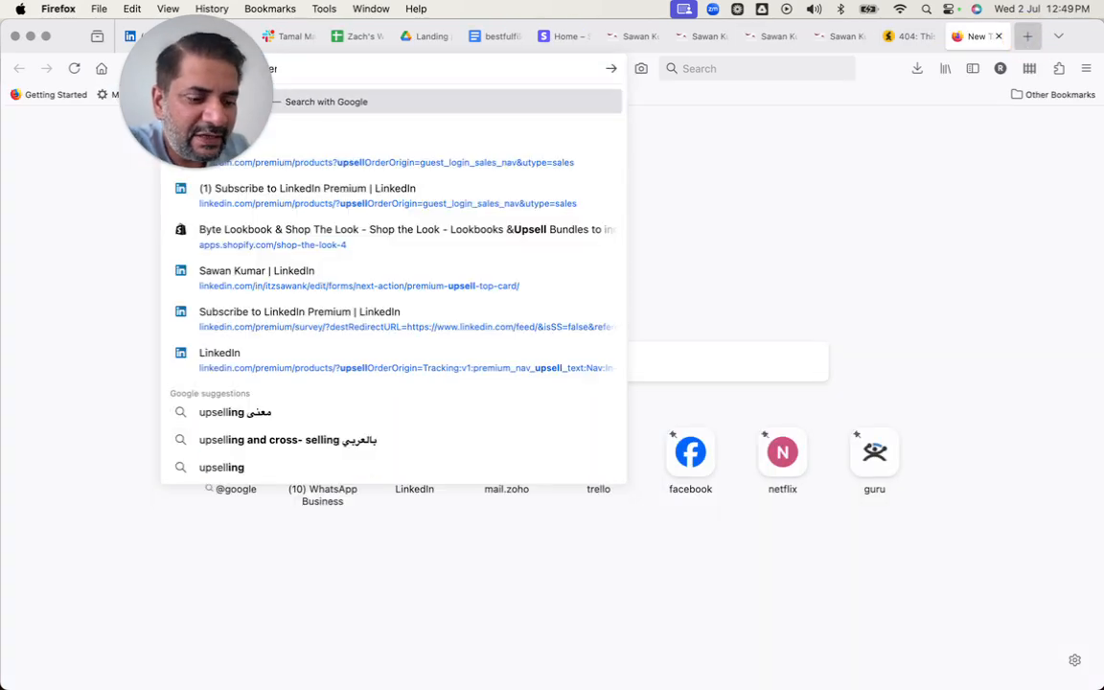
pyautogui.write(' page templates')
pyautogui.press('Return')
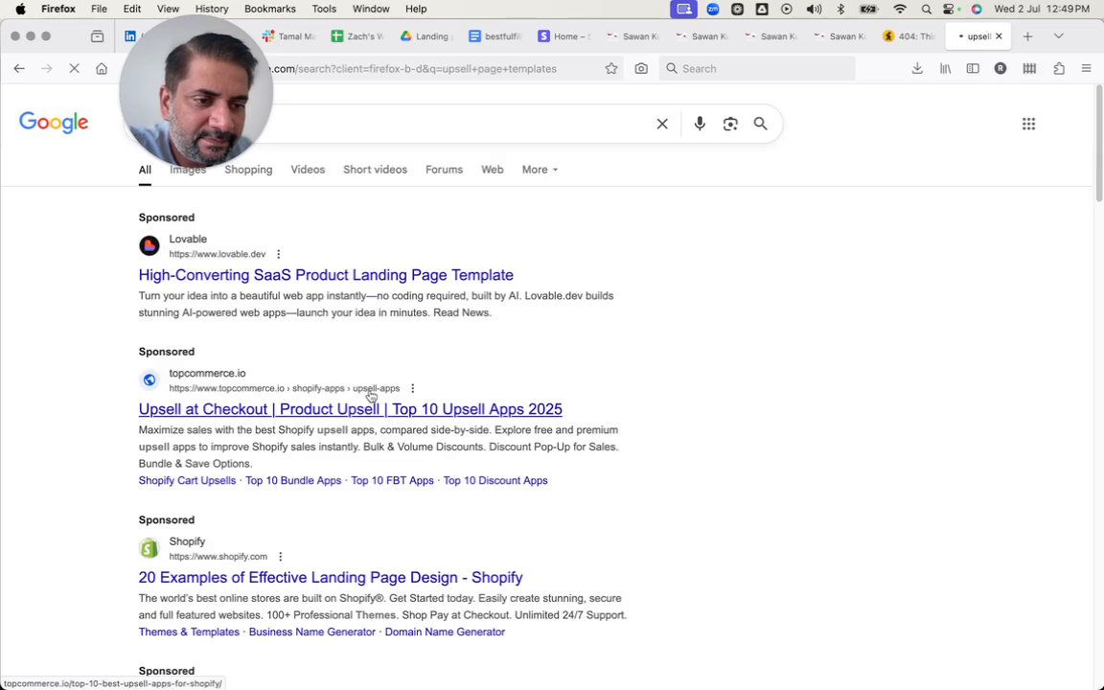
pyautogui.hotkey('ctrl', 'Up')
pyautogui.hotkey('ctrl', 'Up')
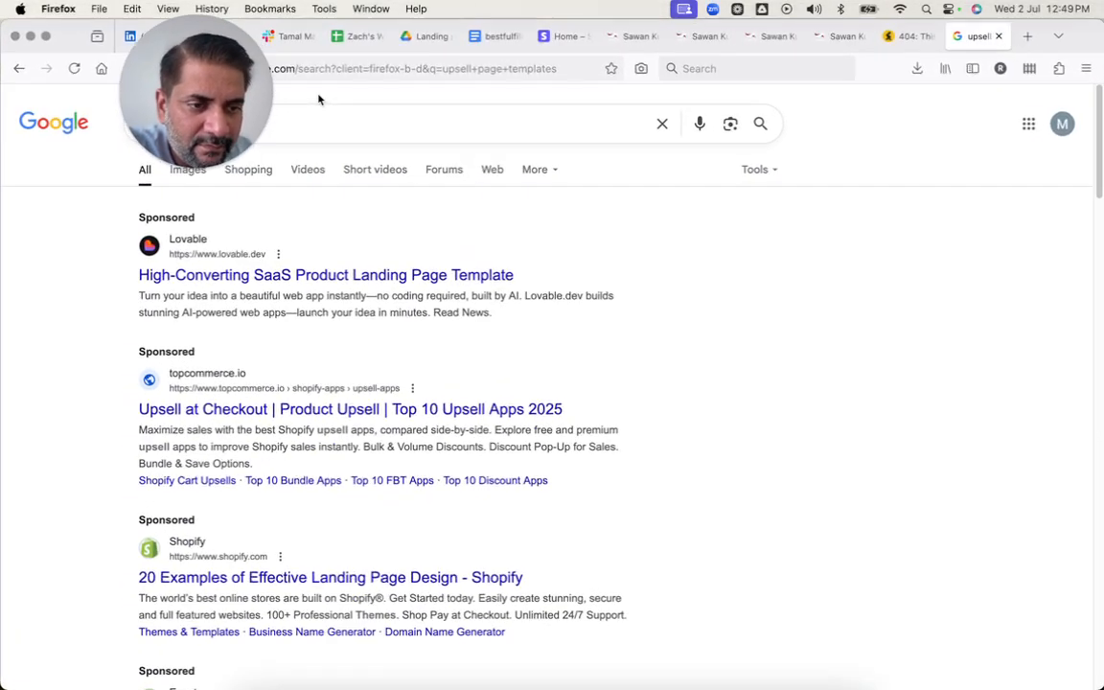
pyautogui.scroll(-8, 271, 433)
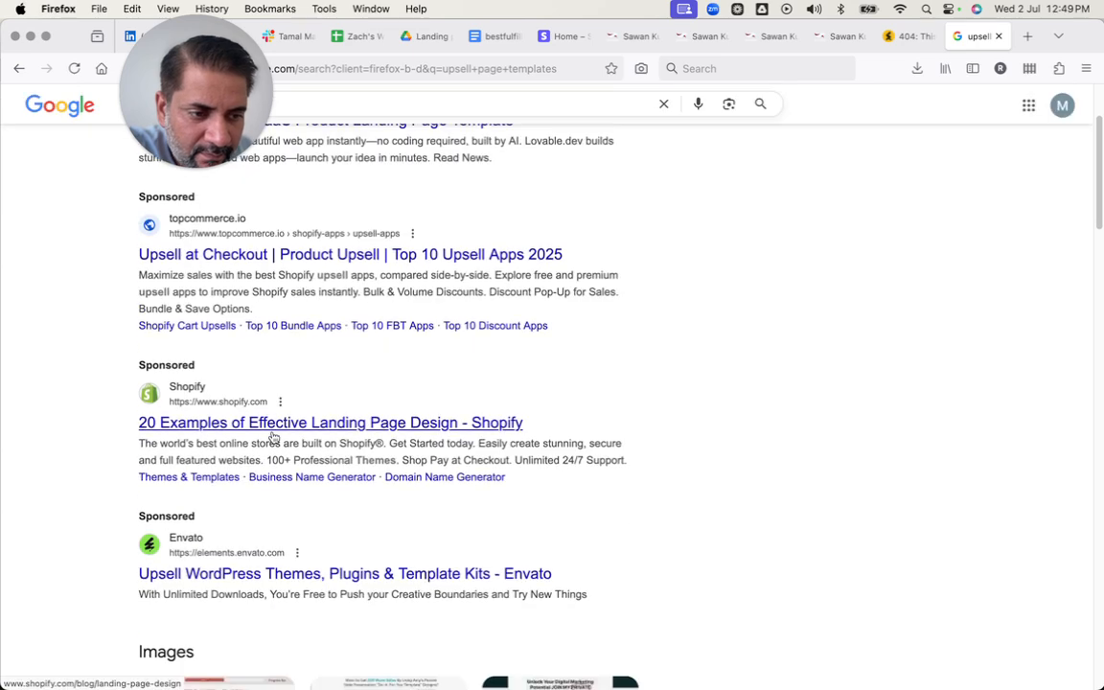
# Open OptimizePress's upsell page from the image results and go to its Sales Optimized – Upsell Page template.
pyautogui.scroll(-7, 273, 437)
pyautogui.scroll(5, 273, 436)
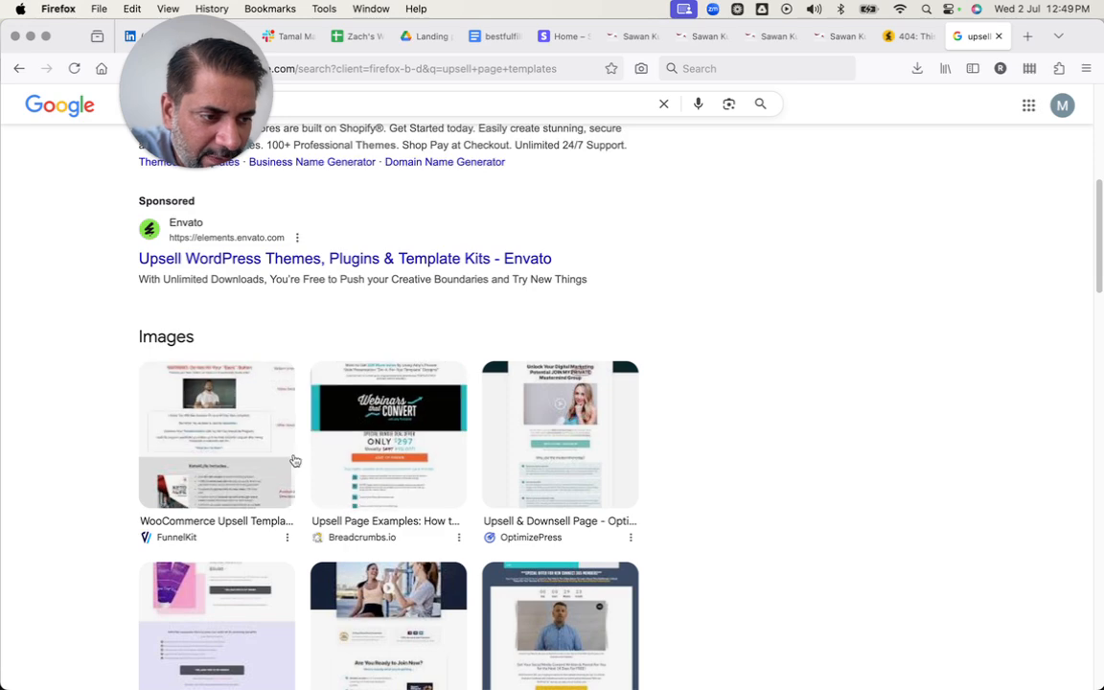
pyautogui.click(557, 447)
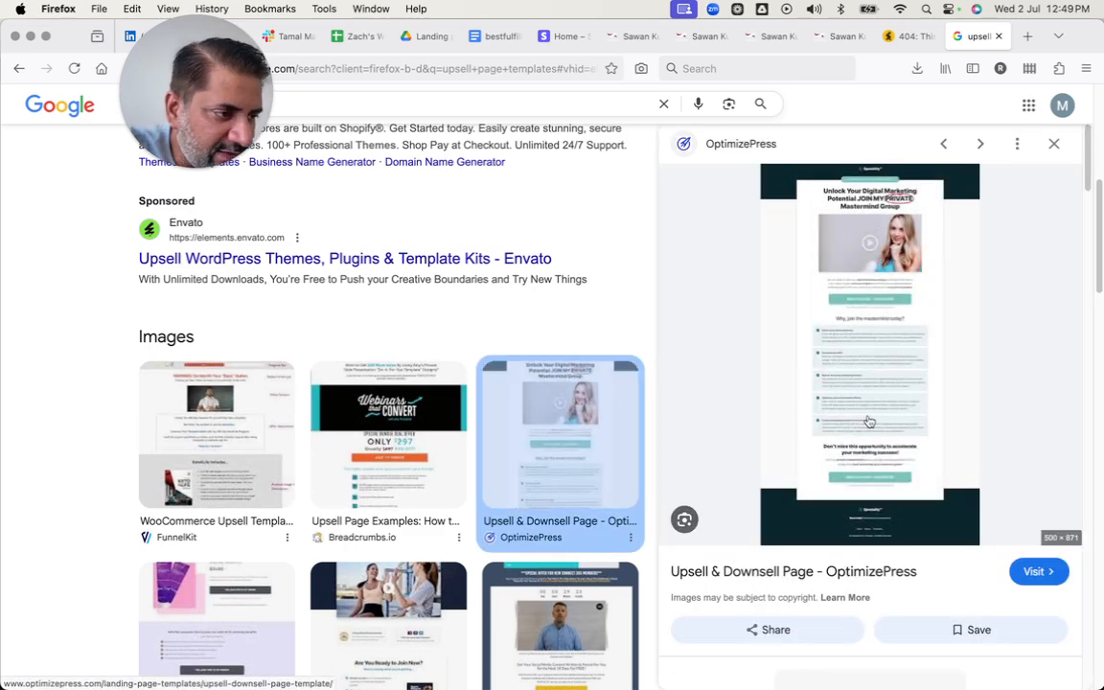
pyautogui.click(876, 356)
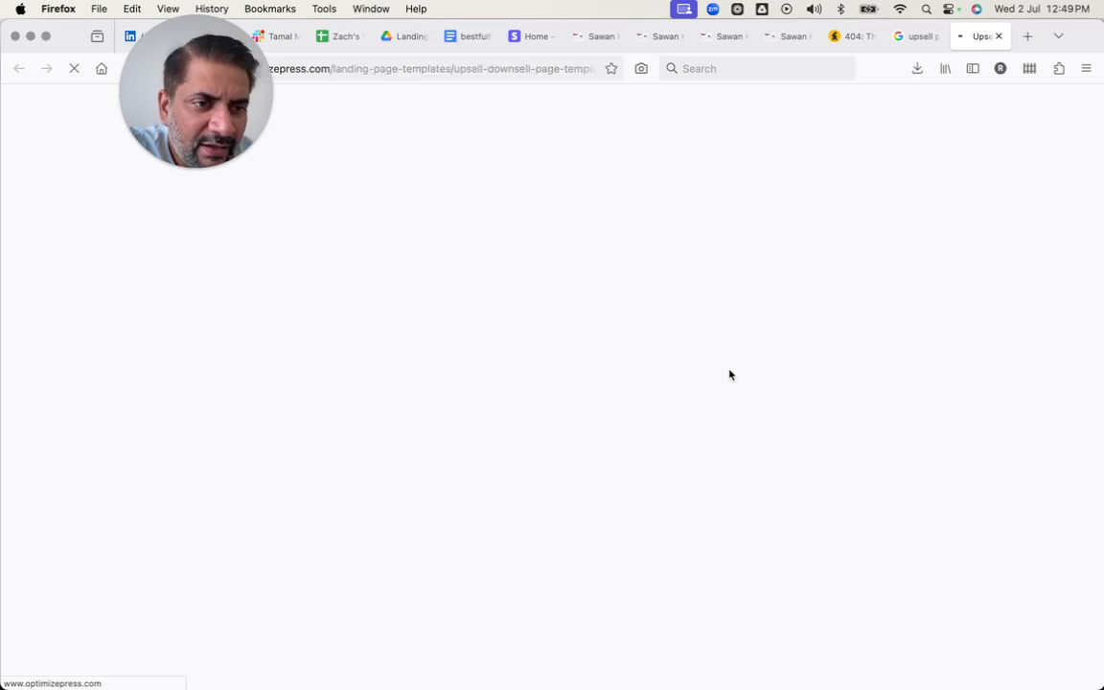
pyautogui.click(783, 520)
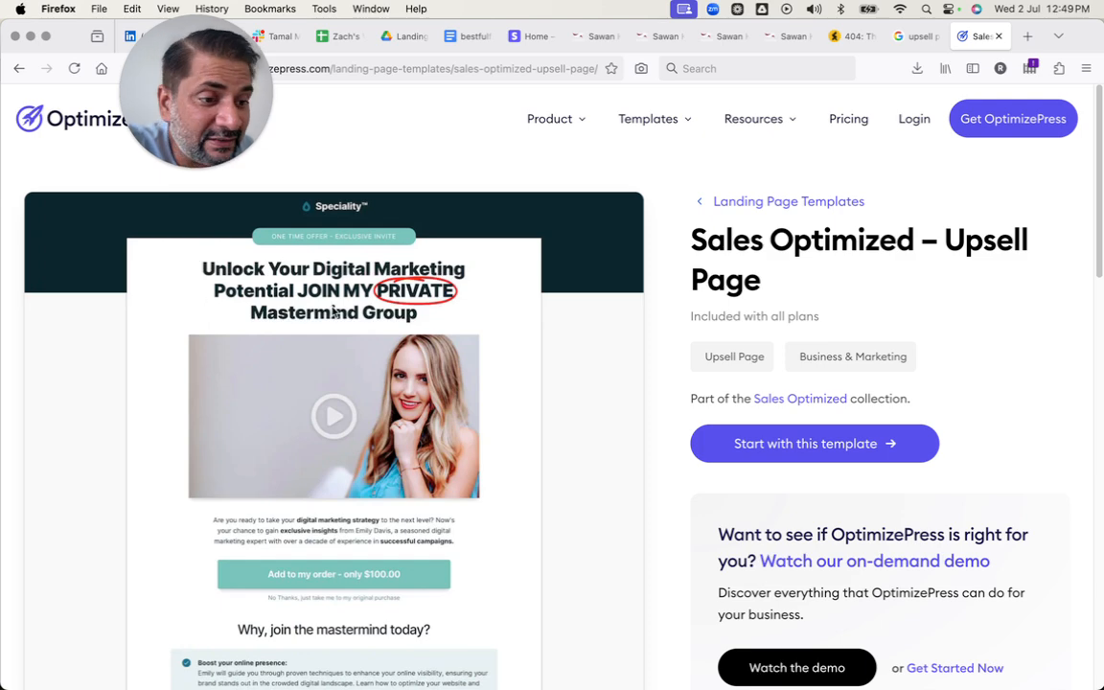
# Examine the Sales Optimized – Upsell Page template's layout, from headline and video to the order buttons and skip links.
pyautogui.scroll(-2, 288, 448)
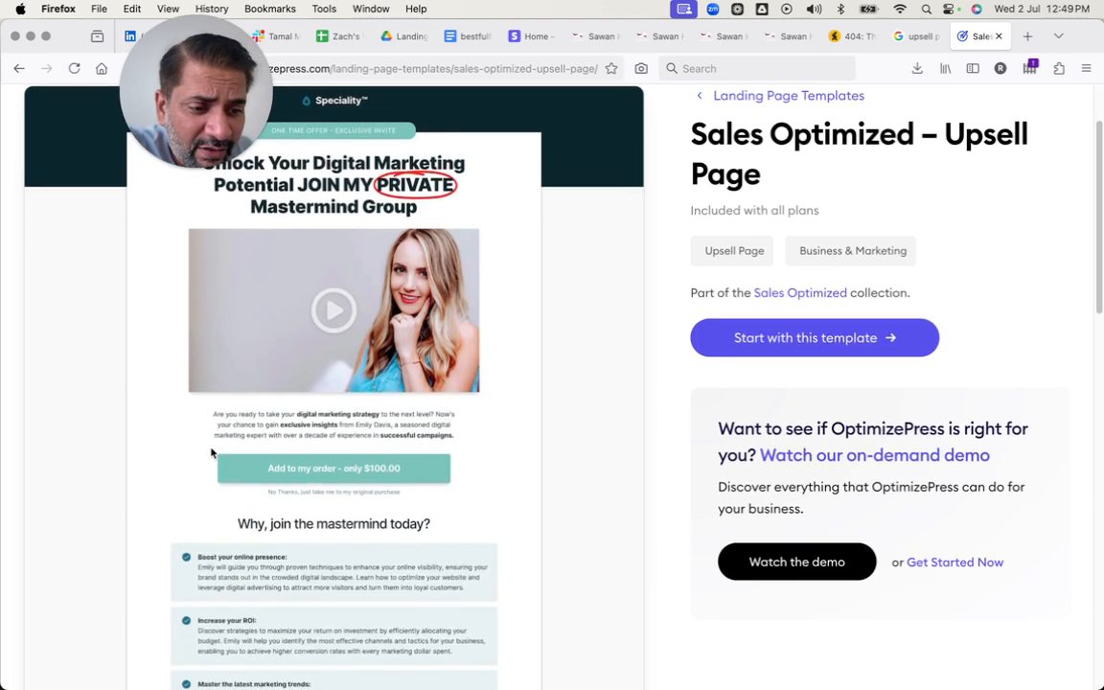
pyautogui.scroll(-5, 418, 484)
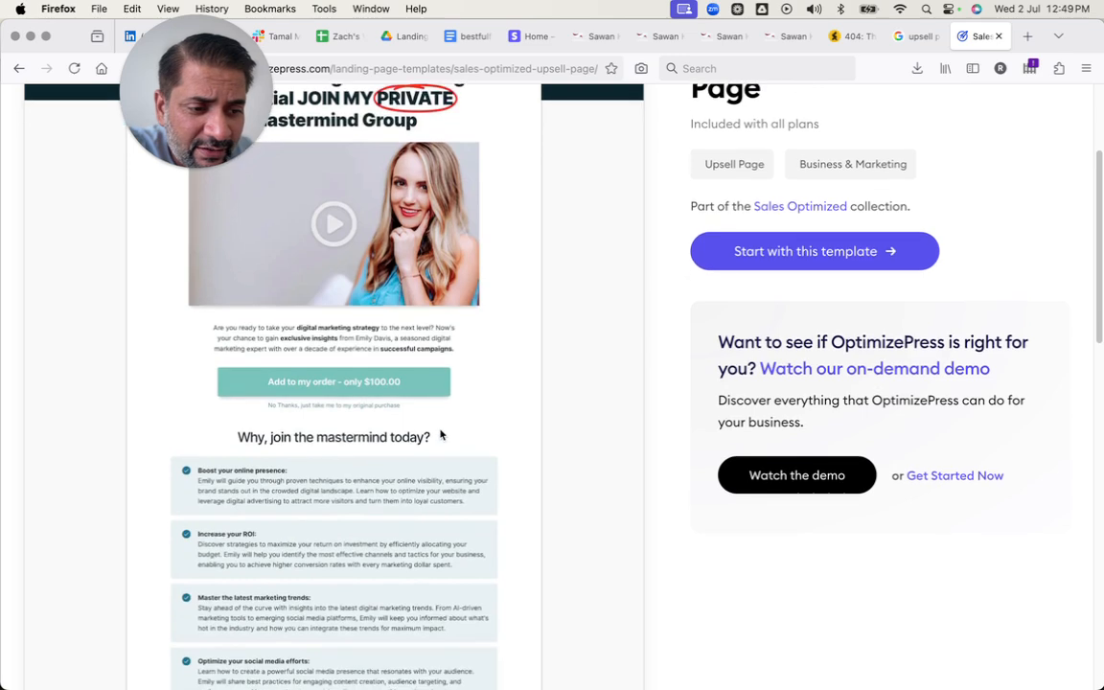
pyautogui.scroll(-5, 447, 434)
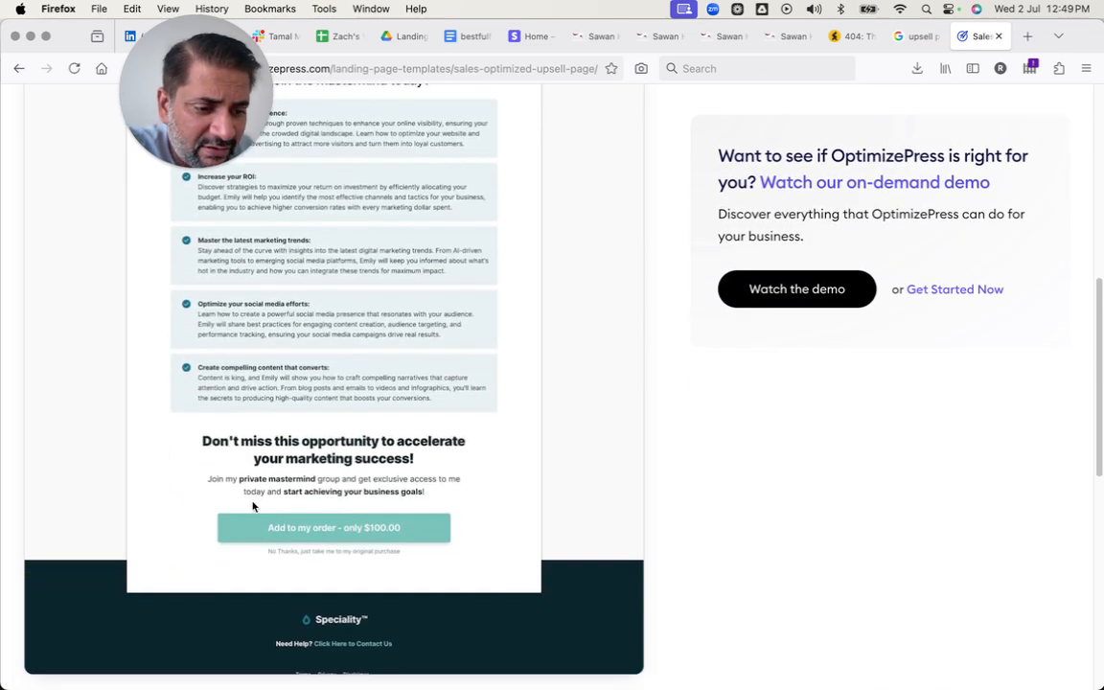
pyautogui.scroll(10, 328, 525)
pyautogui.scroll(-6, 328, 525)
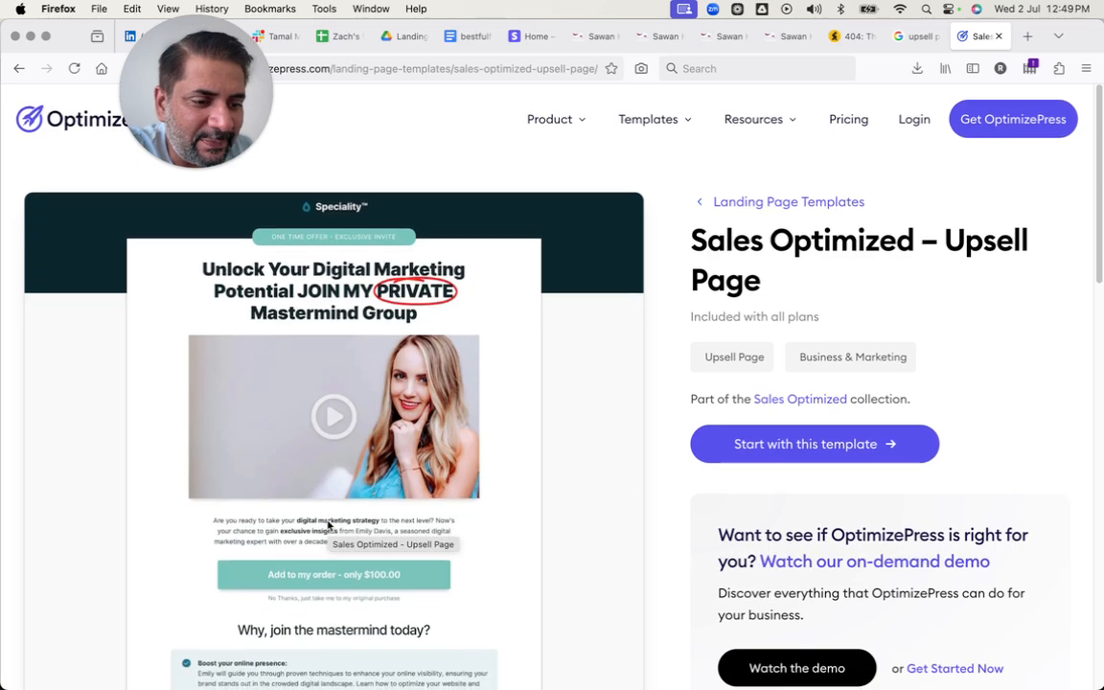
pyautogui.scroll(4, 328, 525)
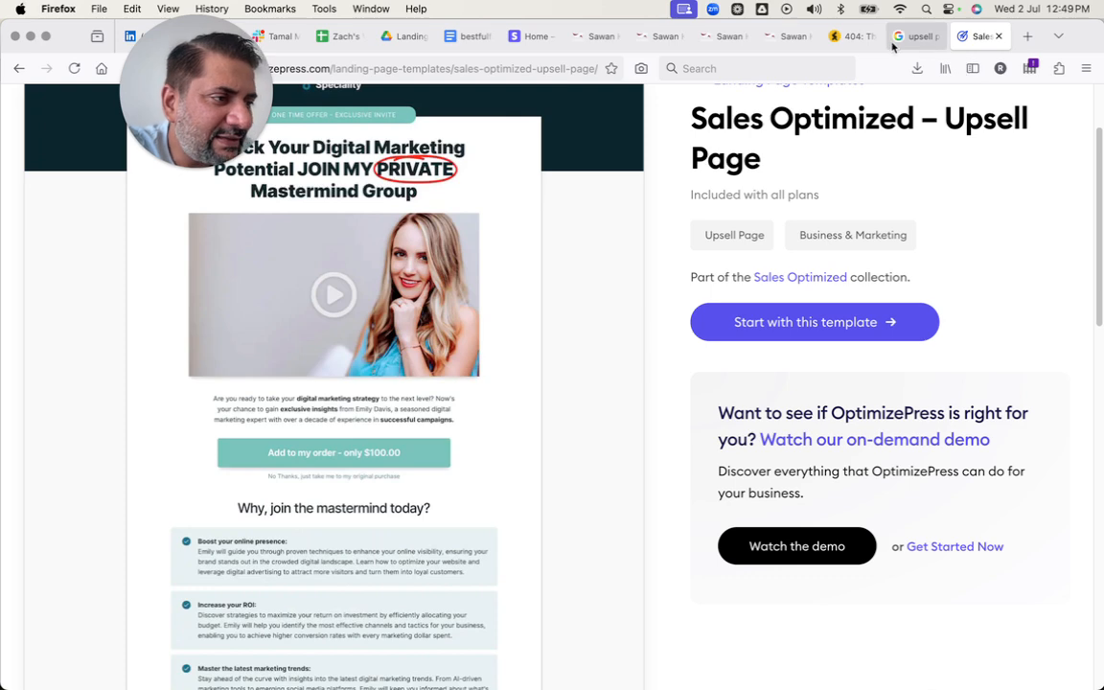
# Return to the browser tab with the funnel's steps overview, where the Upsell step is selected.
pyautogui.click(856, 37)
pyautogui.click(787, 36)
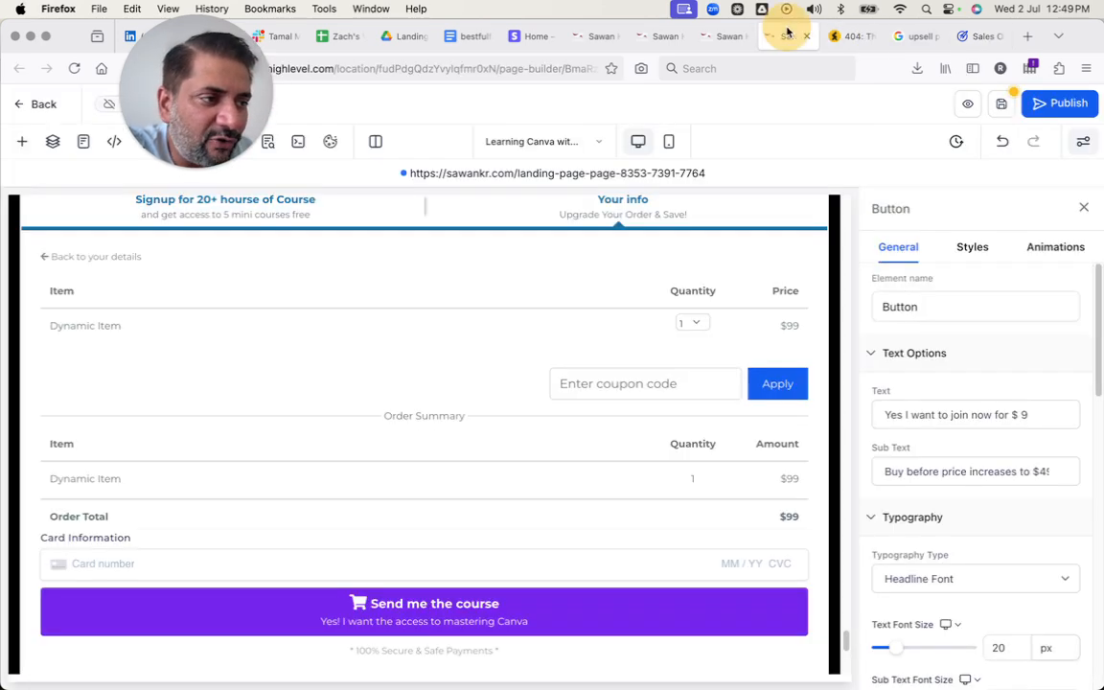
pyautogui.click(724, 37)
pyautogui.click(659, 38)
pyautogui.click(584, 36)
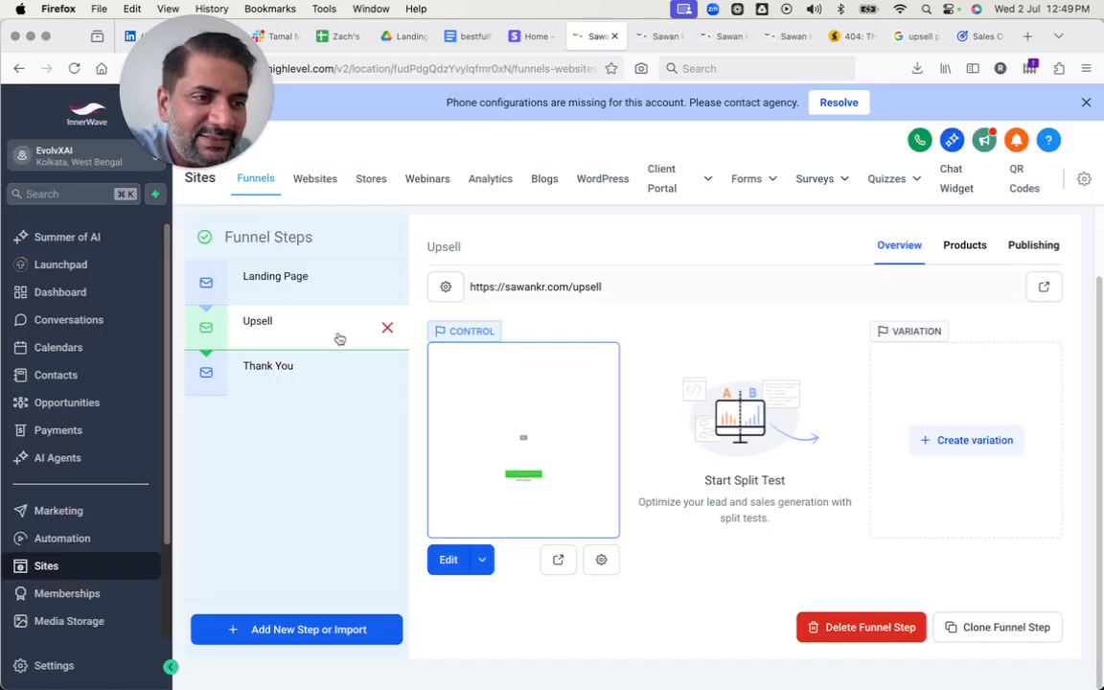
# Switch to the presentation, advance past the slide on building the funnel in GHL, and return to the funnel steps.
pyautogui.hotkey('ctrl', 'Right')
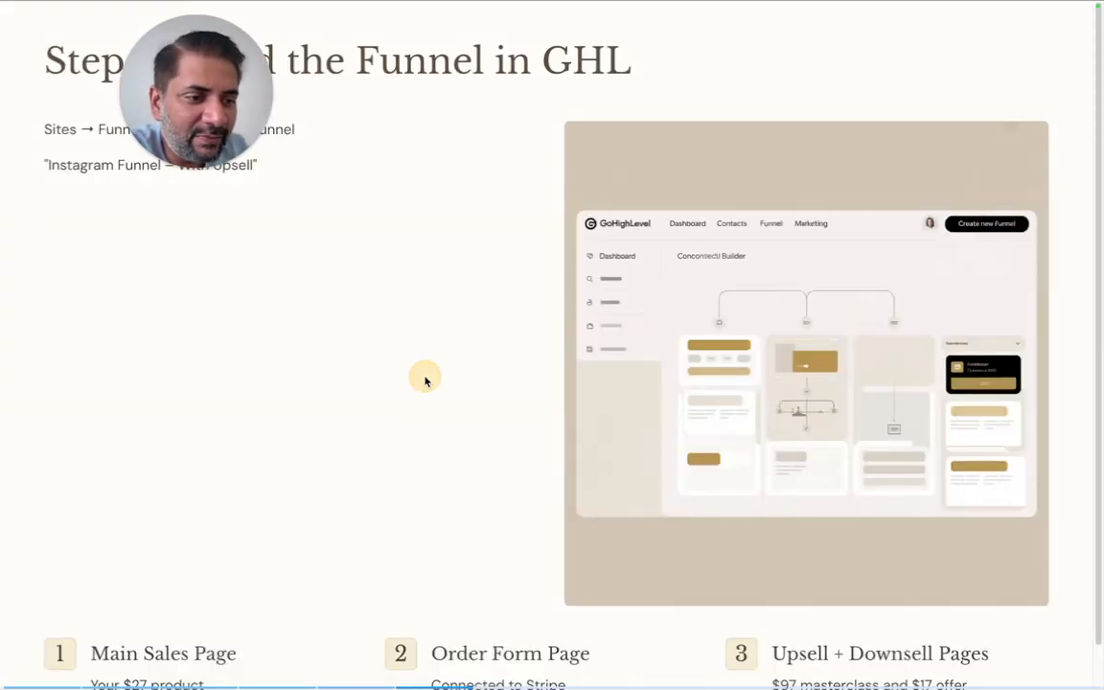
pyautogui.press('Right')
pyautogui.press('Right')
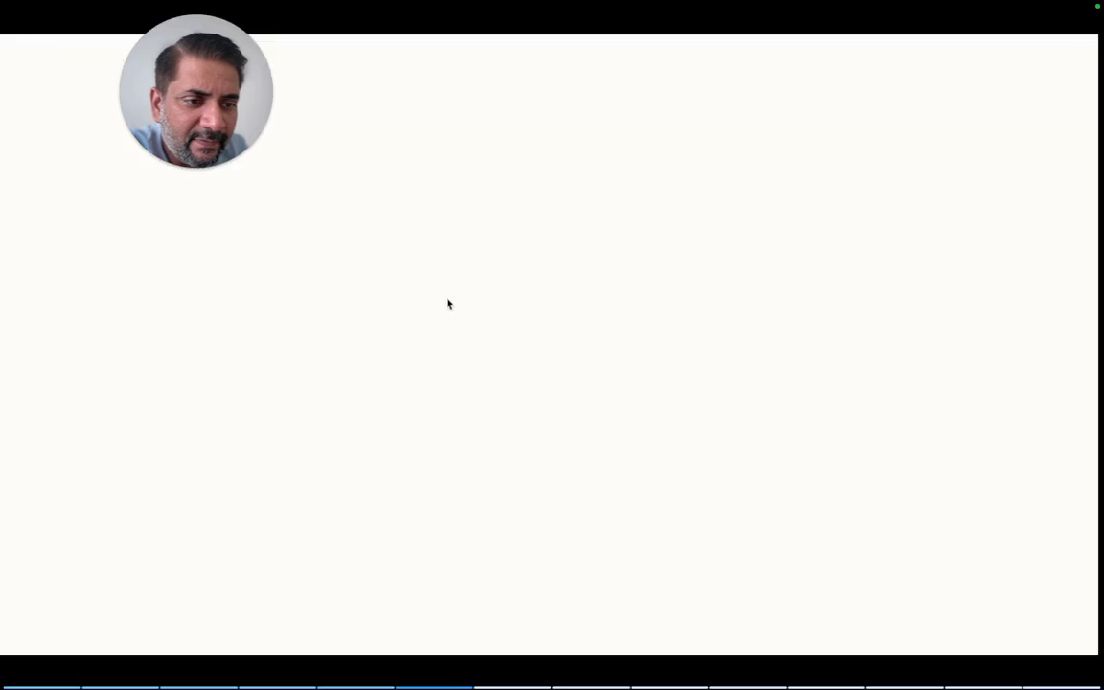
pyautogui.click(447, 303)
pyautogui.hotkey('ctrl', 'Left')
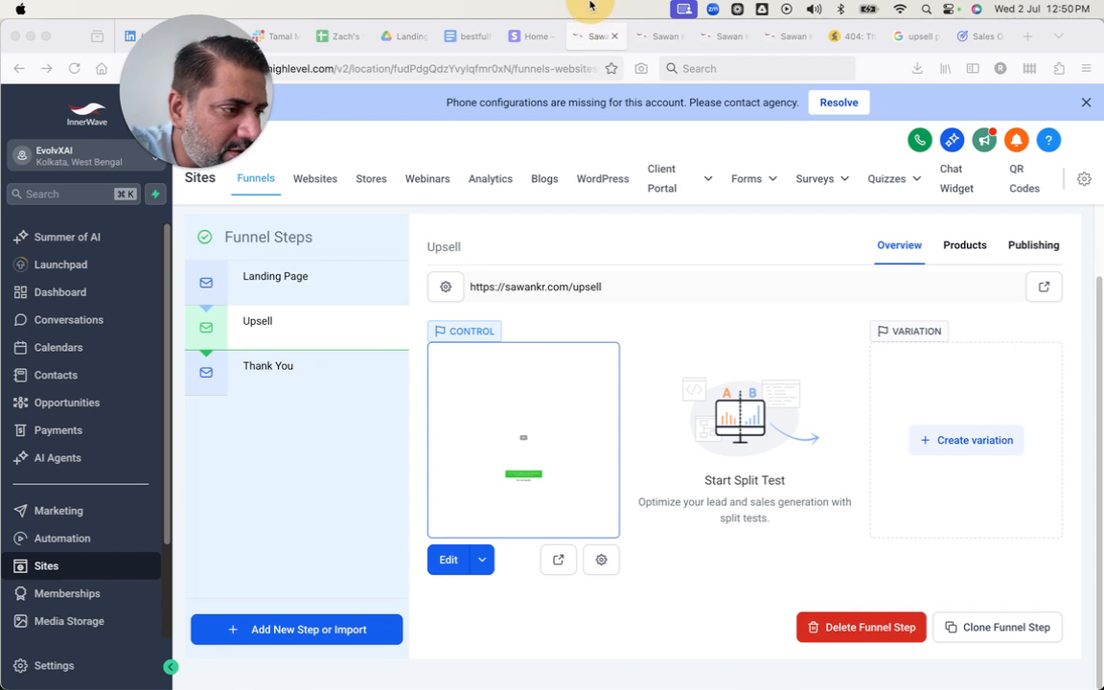
# Fill in a new product for the Upsell step, choosing $9 Canva Mastery | Be a Canva Pro with its @ 9 price.
pyautogui.click(960, 247)
pyautogui.click(956, 251)
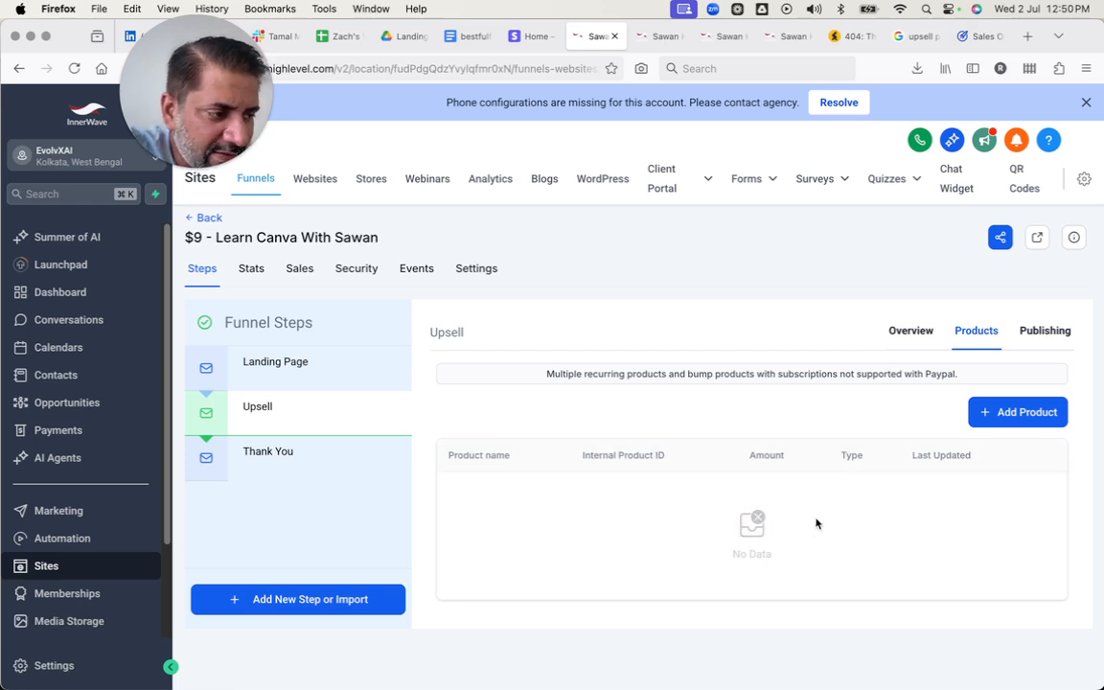
pyautogui.click(993, 426)
pyautogui.scroll(-1, 989, 436)
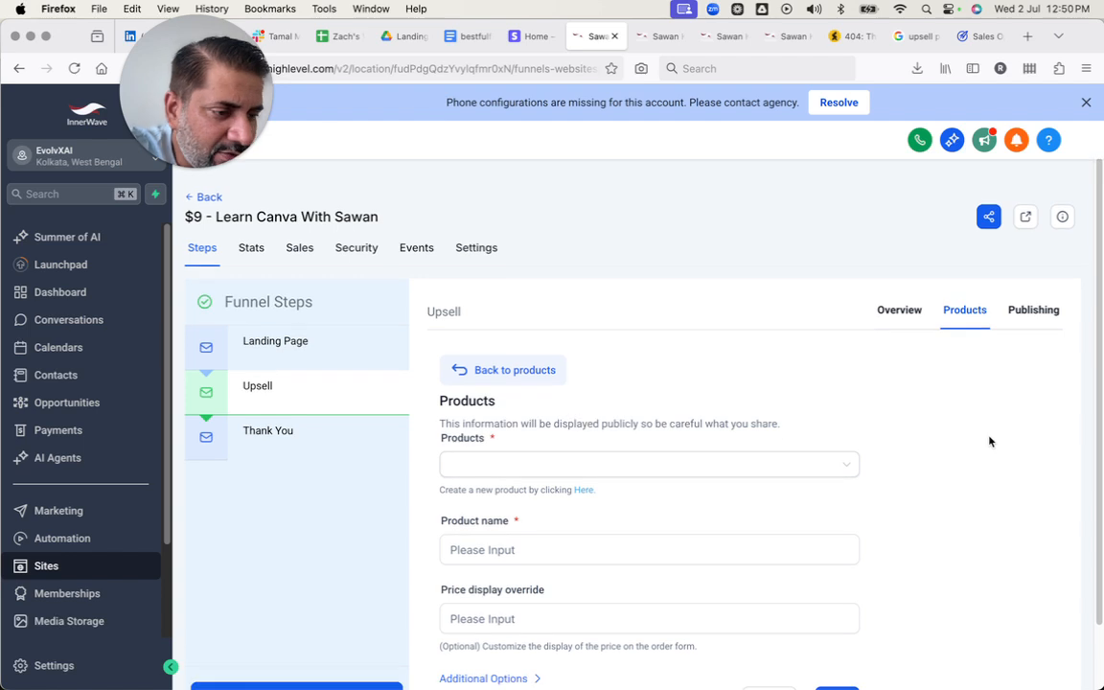
pyautogui.click(610, 467)
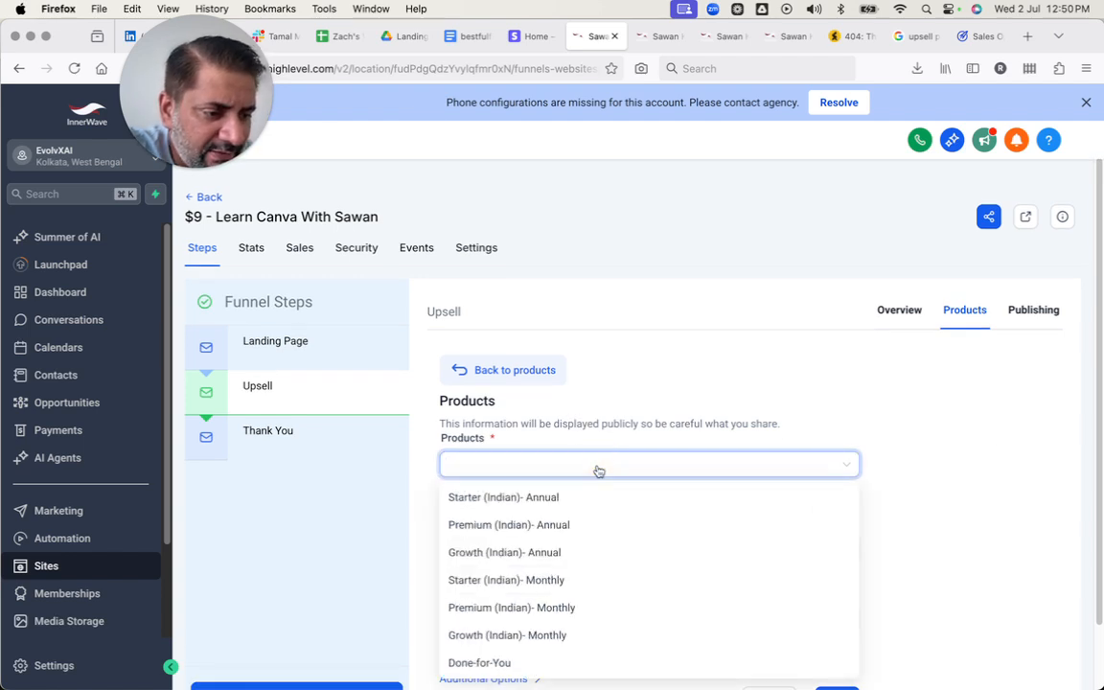
pyautogui.scroll(-2, 591, 529)
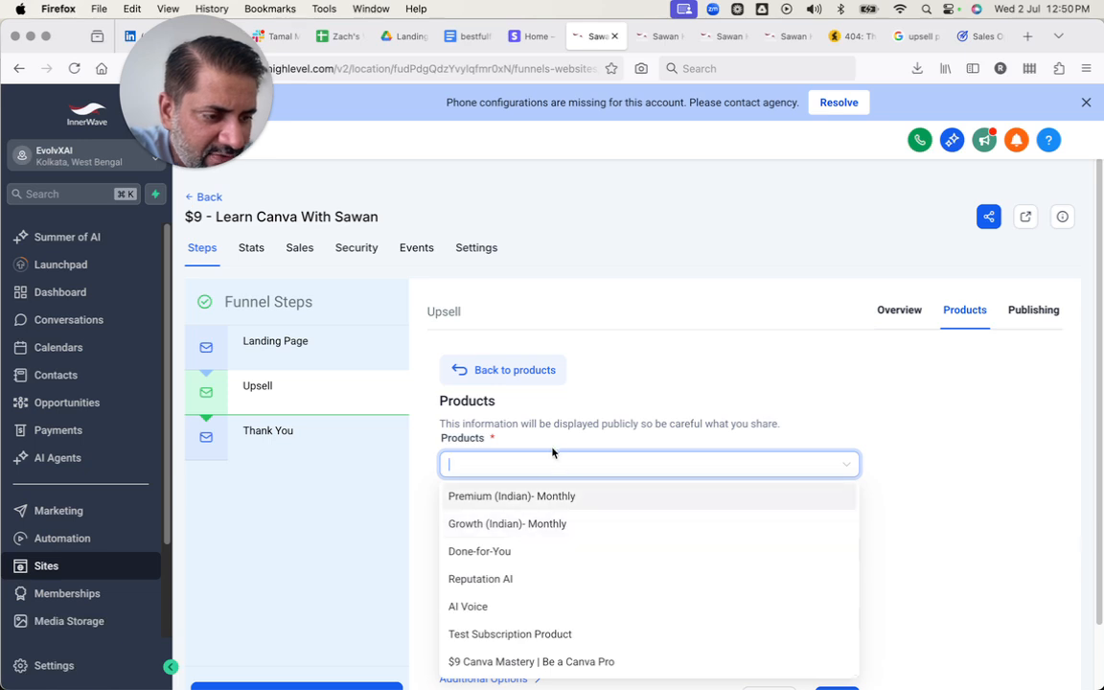
pyautogui.click(554, 661)
pyautogui.click(566, 580)
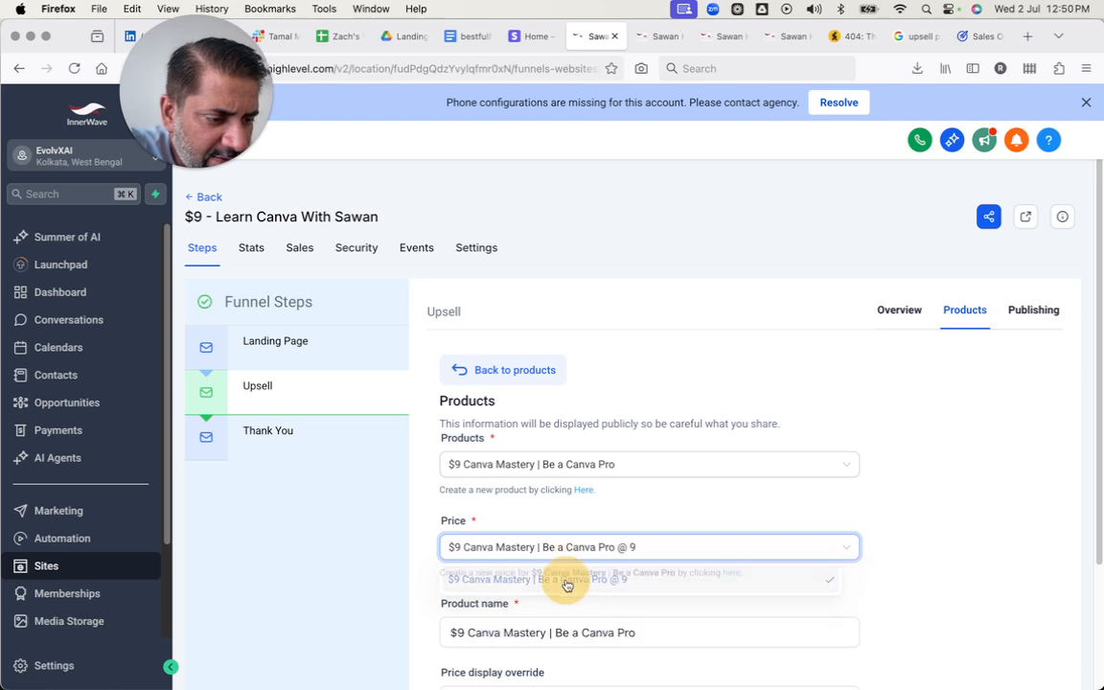
pyautogui.scroll(-3, 571, 588)
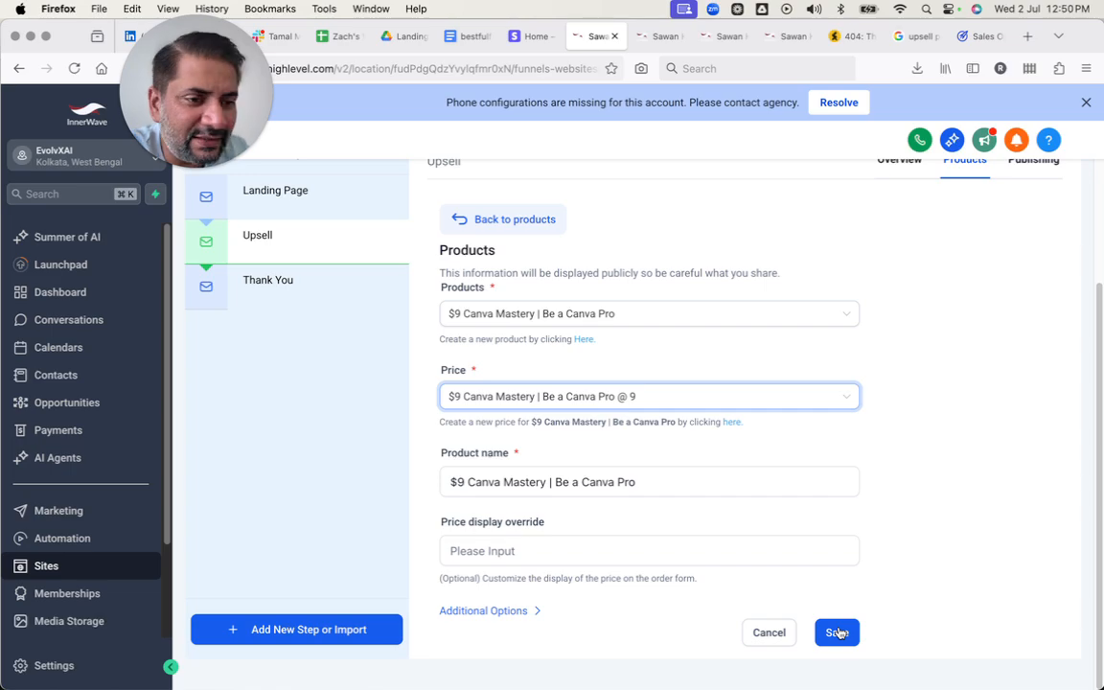
# Switch to the presentation to view the slide on adding conditional navigation.
pyautogui.hotkey('ctrl', 'Right')
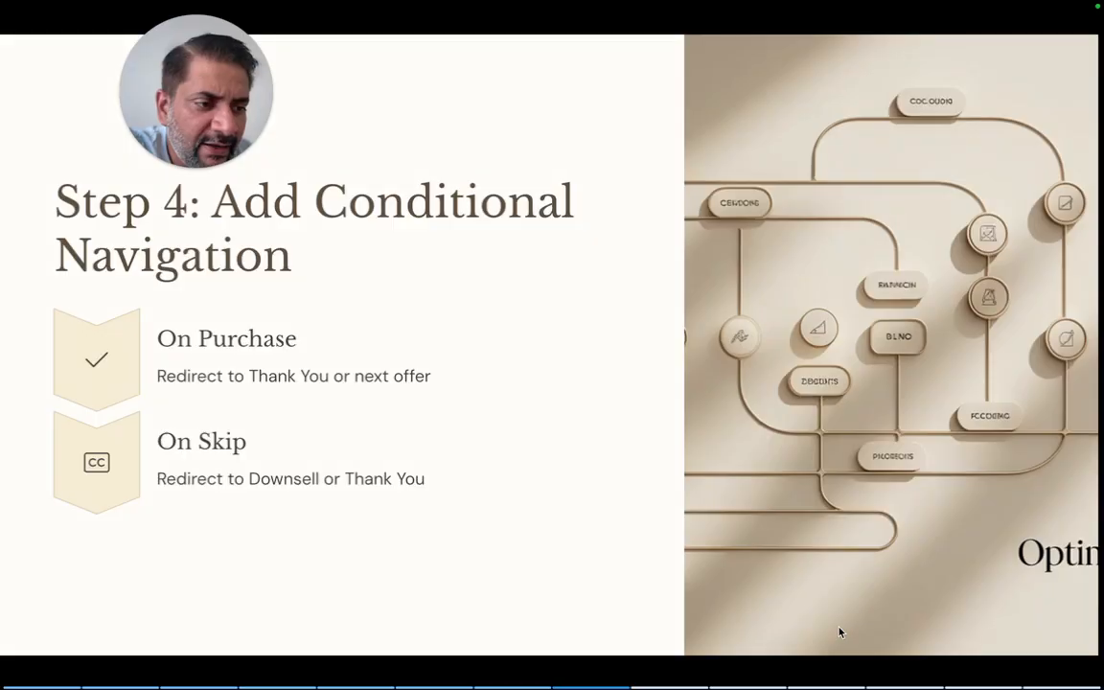